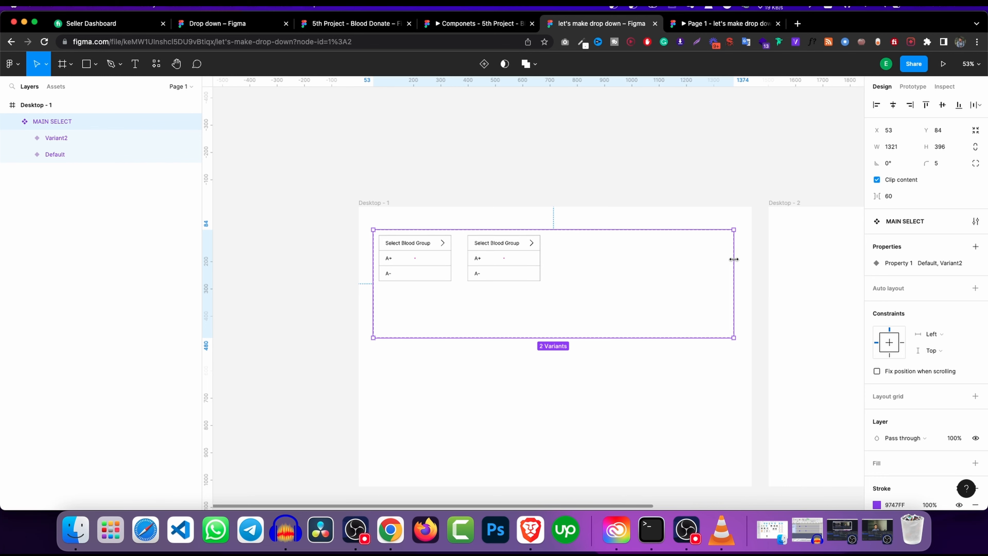
- Delete the A+ and A- option row groups from the Default variant, leaving only its Select Blood Group header
scroll(574, 266, up, 3)
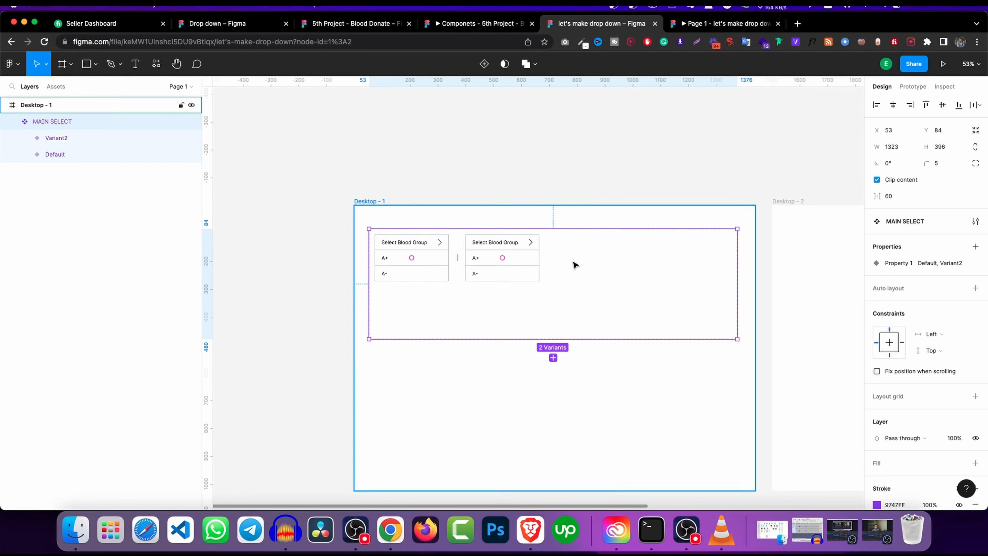
click(376, 257)
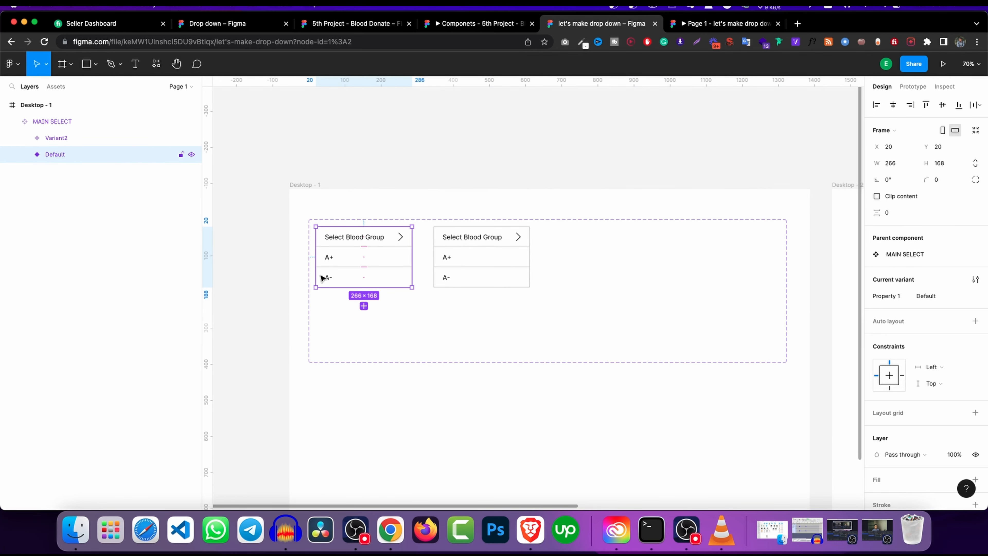
click(26, 154)
click(39, 172)
click(37, 171)
click(78, 187)
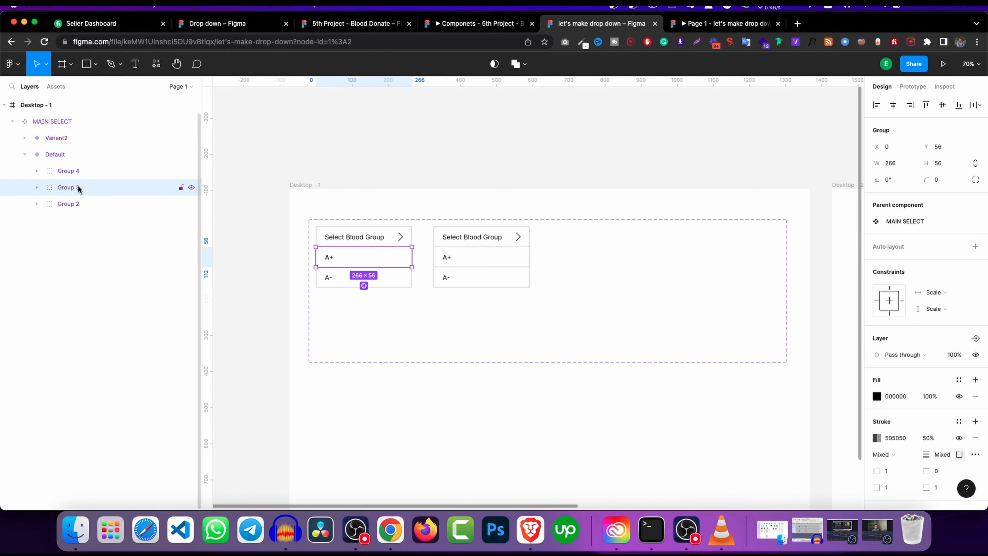
shift+click(74, 174)
key(Delete)
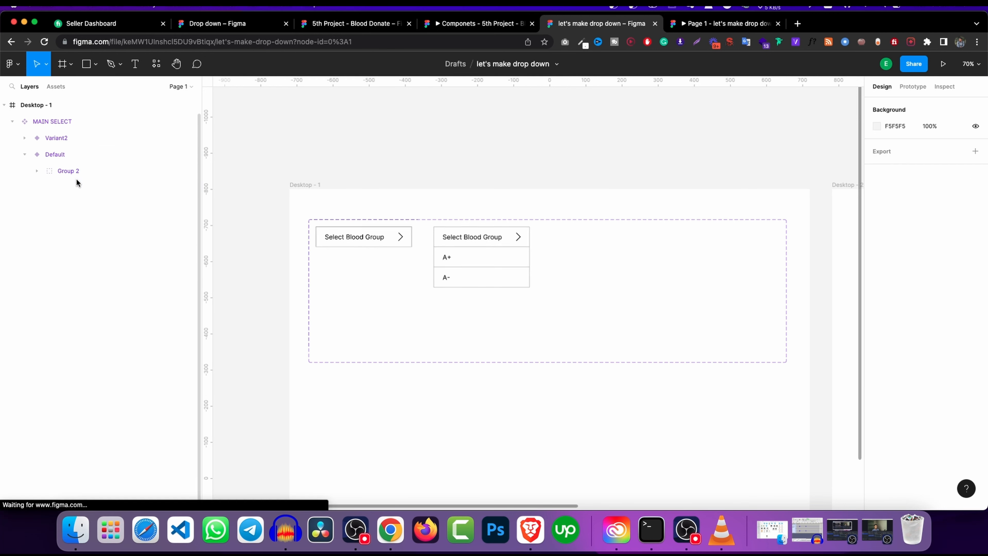
- Add one more variant to the MAIN SELECT component set, based on the expanded Variant2
click(392, 239)
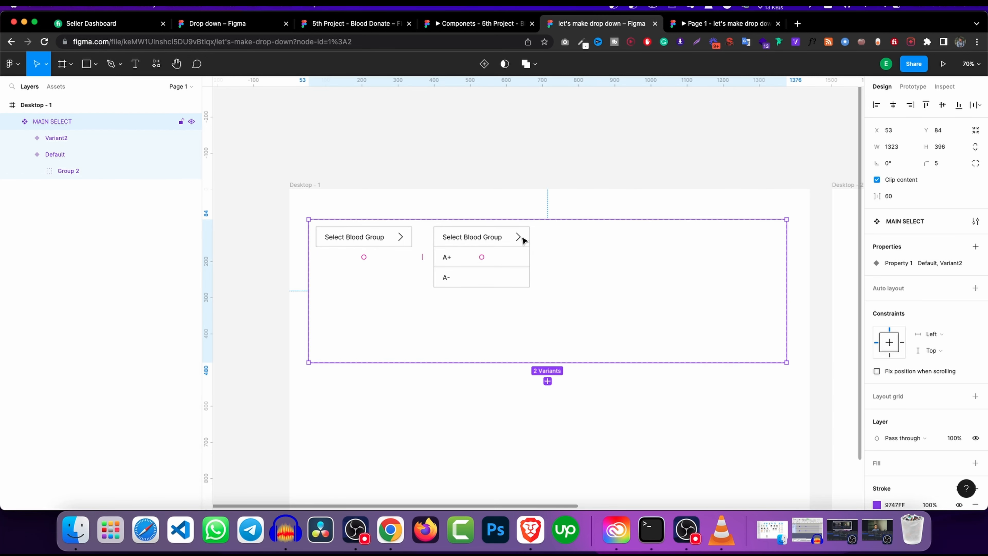
click(523, 246)
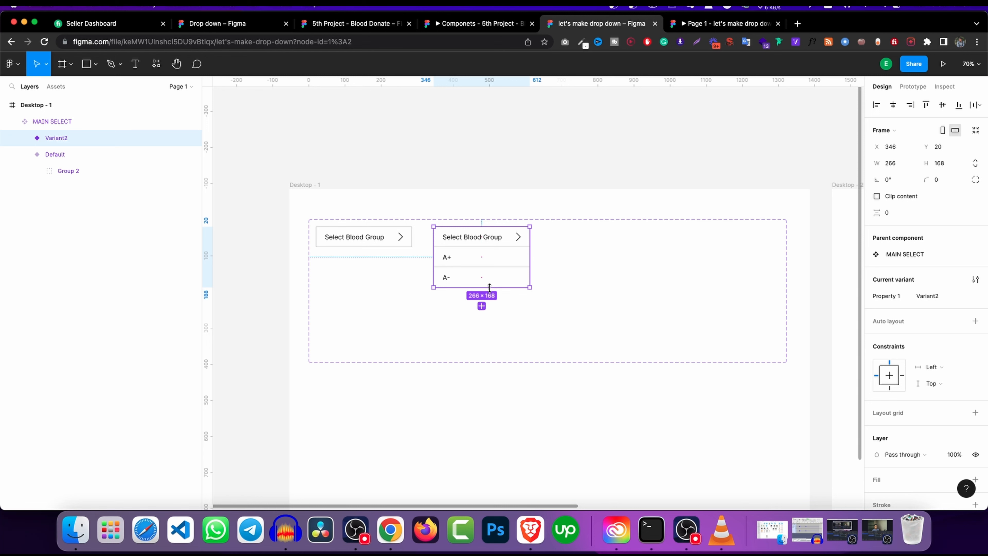
click(482, 306)
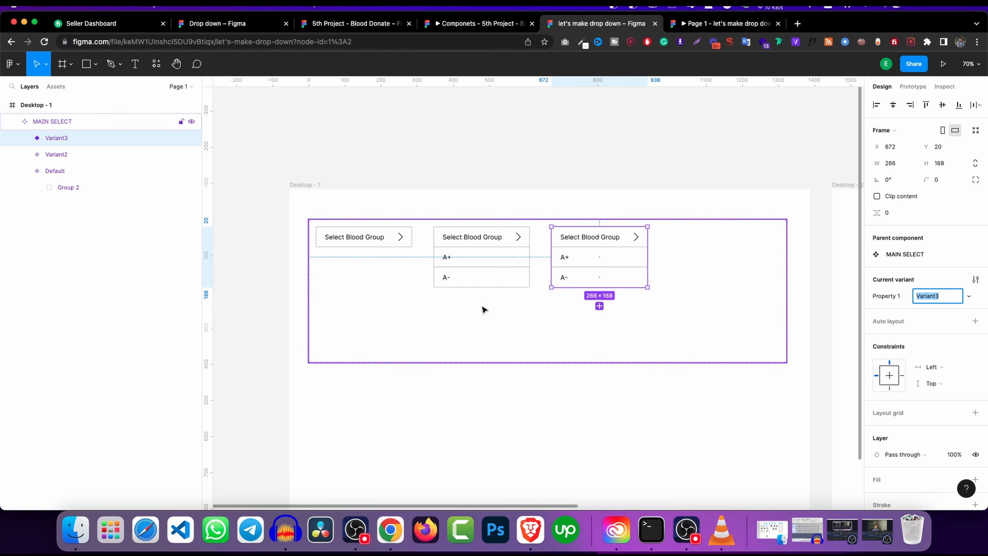
drag(597, 281, 709, 279)
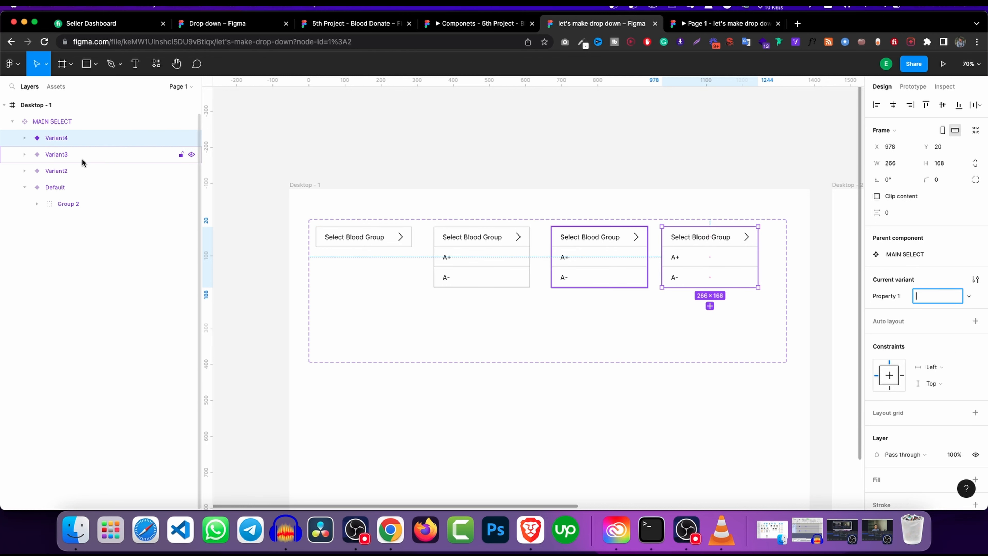
key(Delete)
- Change the header text of Variant3 to "A+" and rotate its header arrow about 90° to point up
click(619, 261)
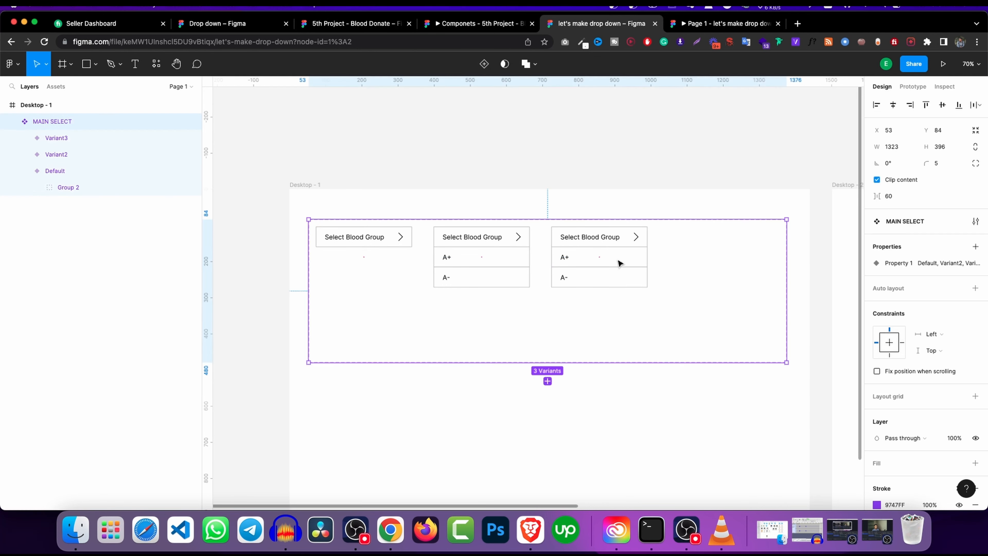
scroll(608, 256, up, 5)
double_click(591, 234)
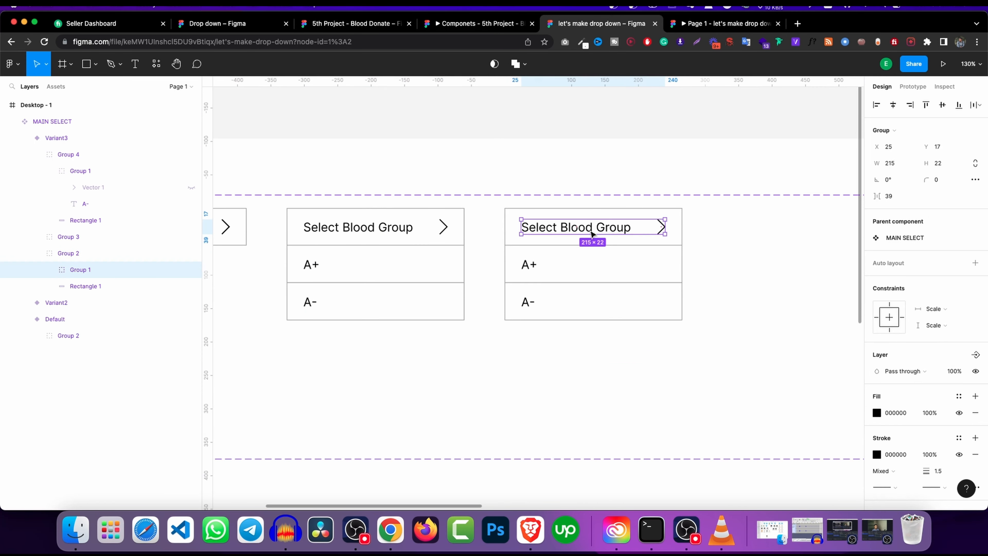
double_click(590, 233)
double_click(588, 230)
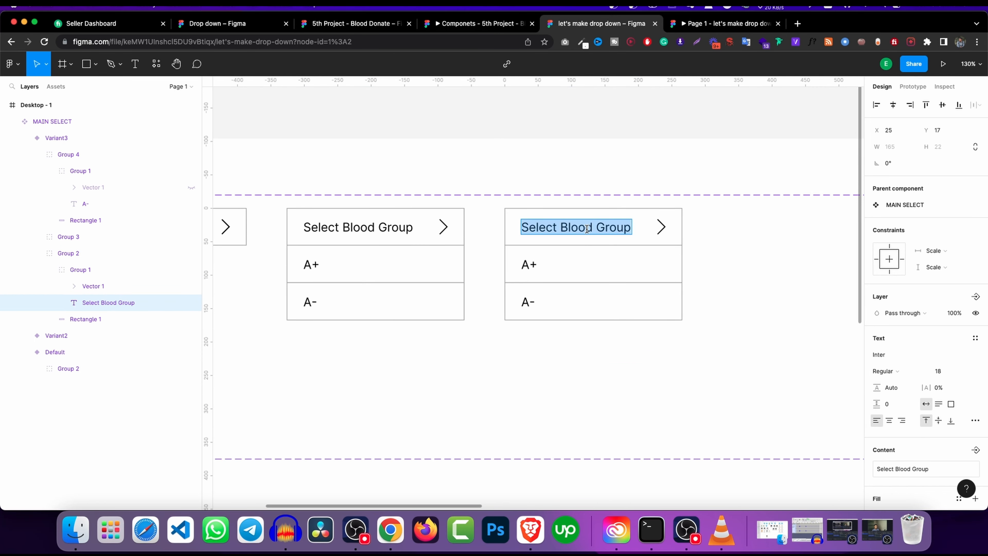
text(A+)
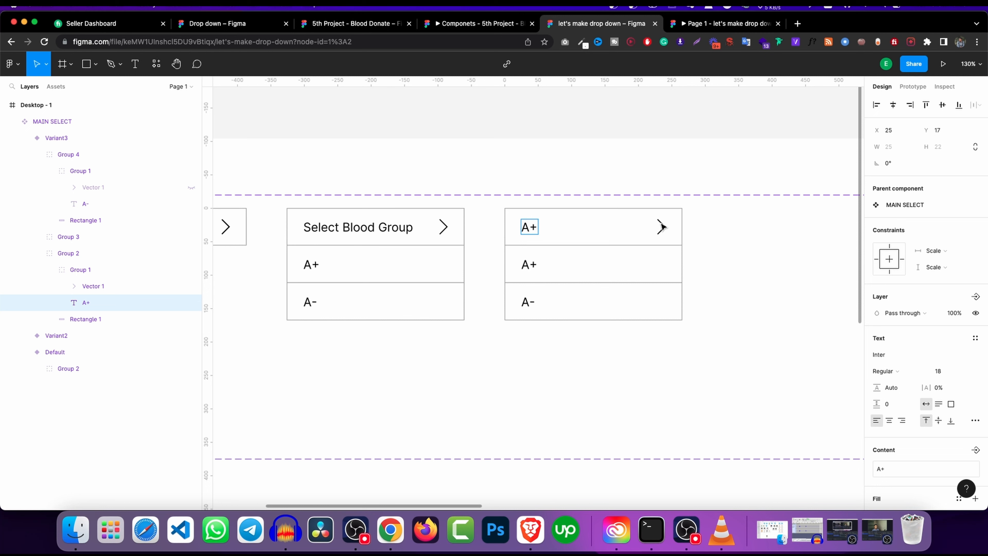
click(664, 227)
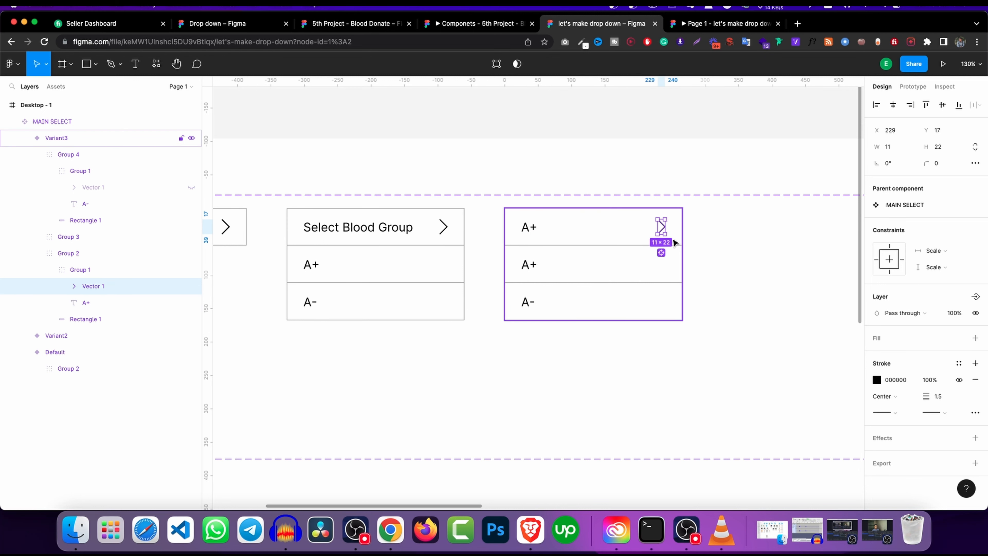
drag(668, 236, 691, 211)
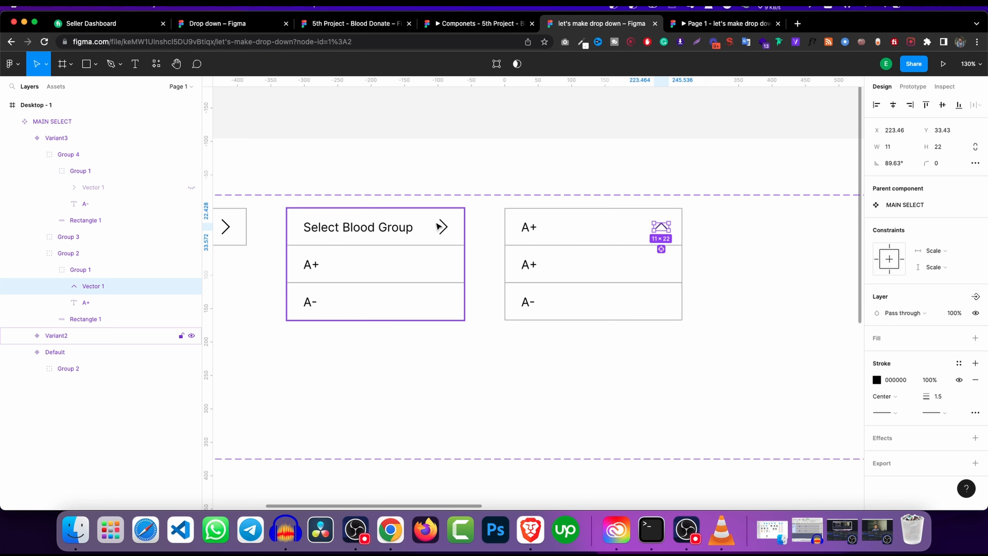
- Rotate the header arrow of the expanded Variant2 to about -91° so it points down
click(442, 227)
double_click(447, 227)
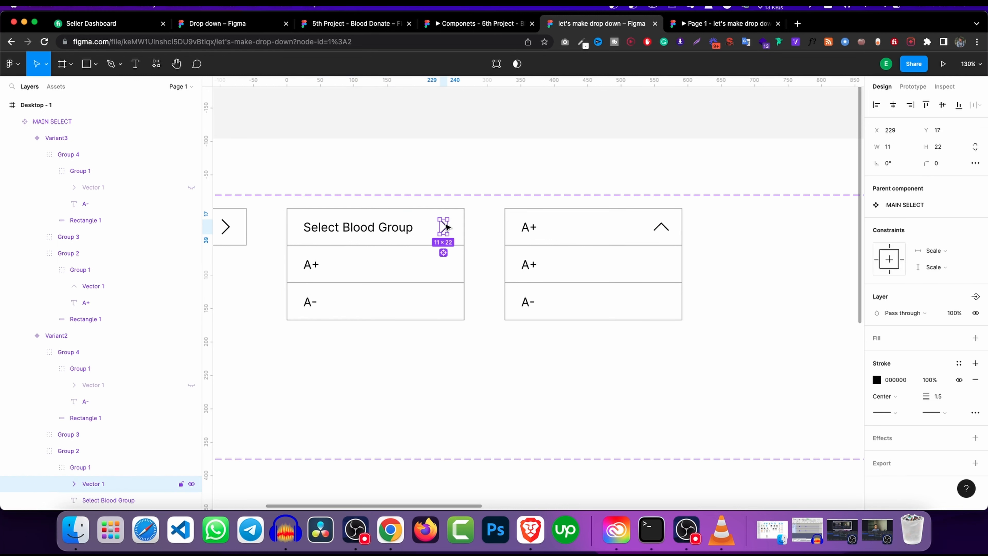
drag(453, 234, 435, 233)
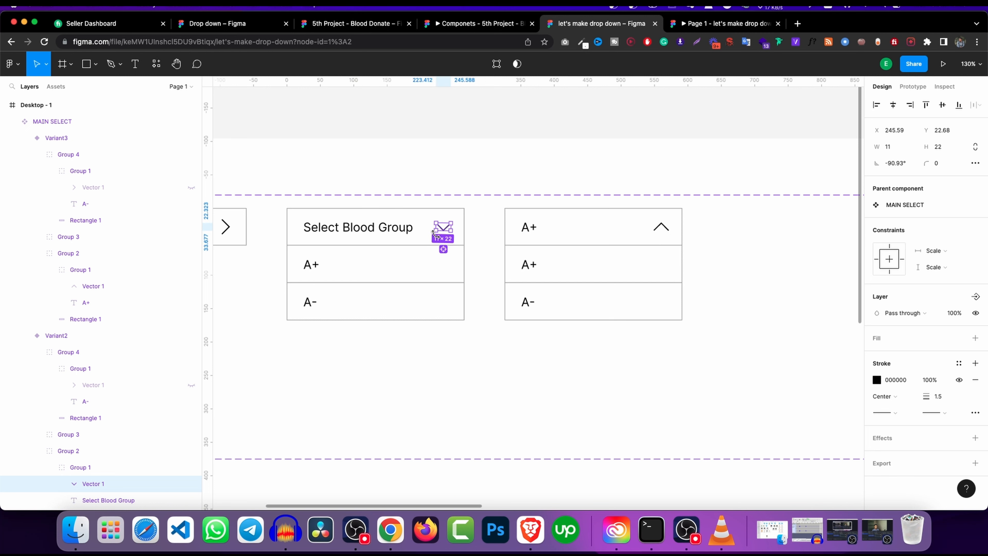
click(412, 161)
- Rotate the header arrow of the Default variant to about -89° so it points down
key(space)
drag(366, 217, 547, 218)
click(404, 228)
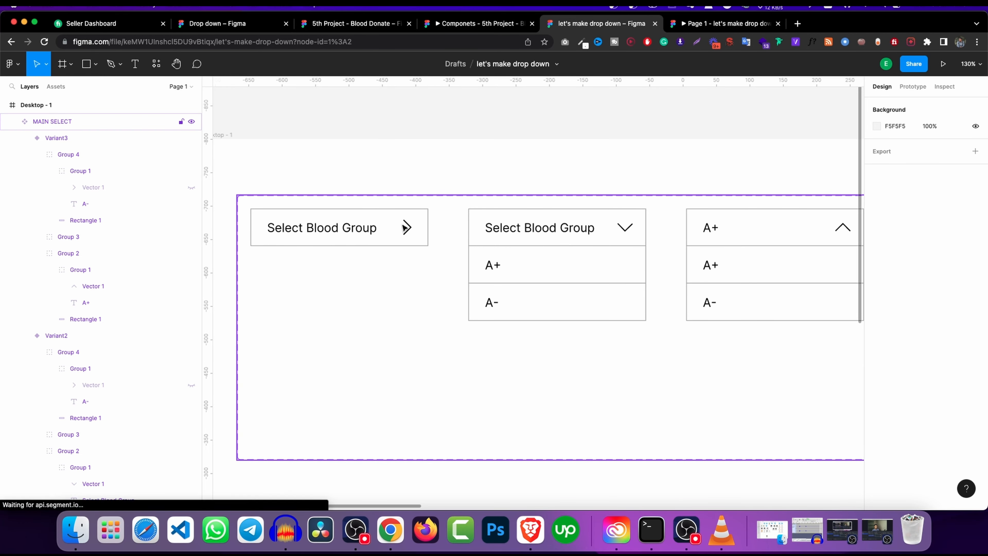
double_click(407, 228)
double_click(407, 228)
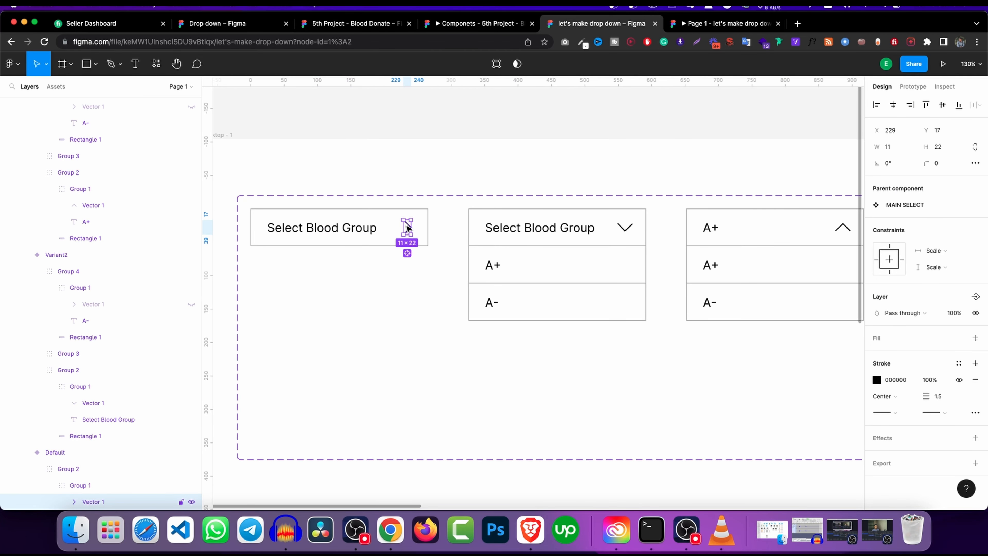
drag(416, 239, 396, 233)
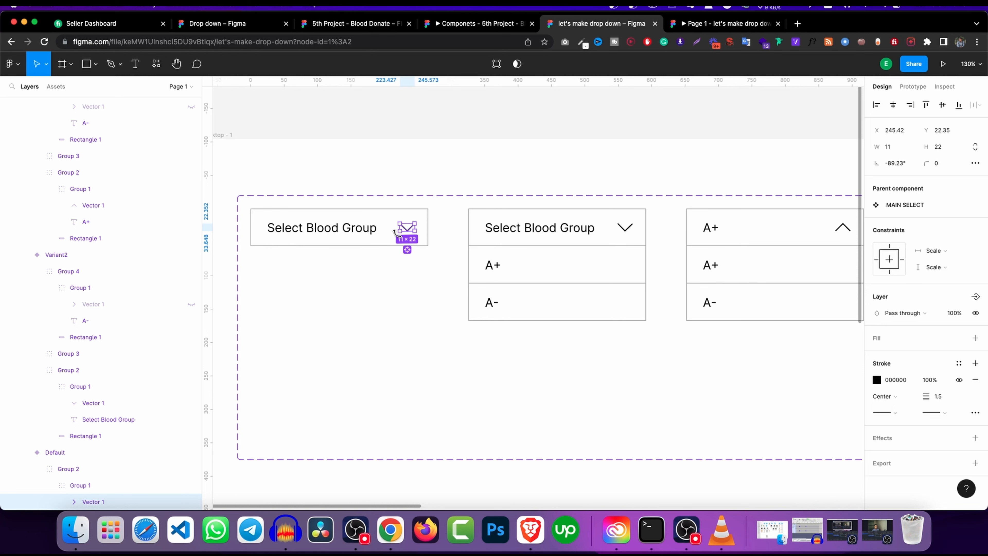
click(509, 176)
- Delete the A+ and A- option row groups below the header in Variant3
key(space)
drag(637, 288, 449, 258)
click(586, 235)
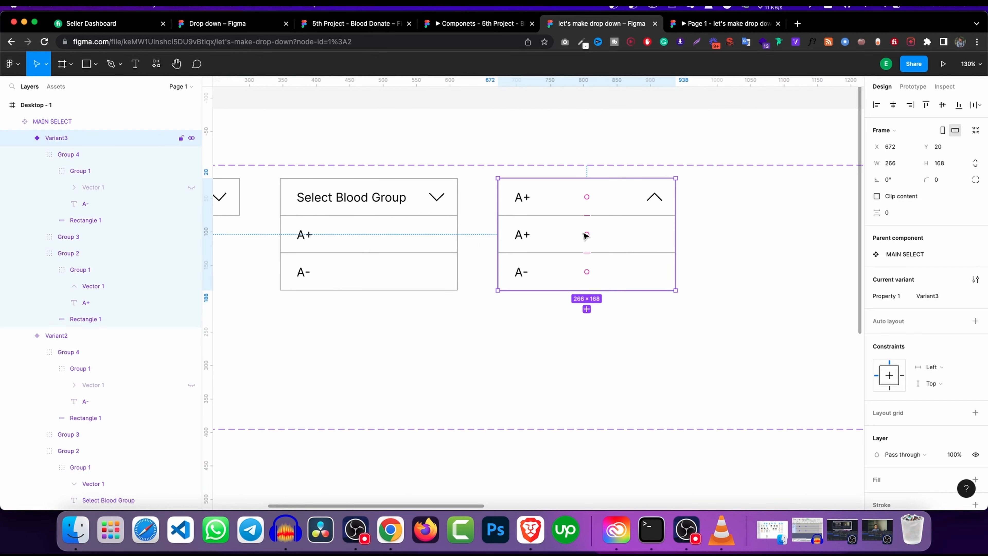
click(77, 156)
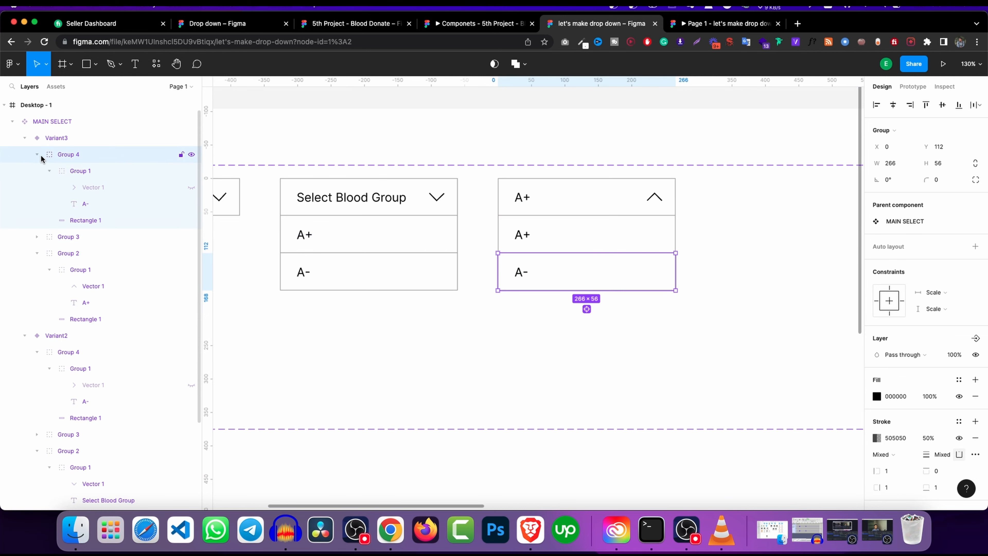
click(37, 154)
shift+click(85, 171)
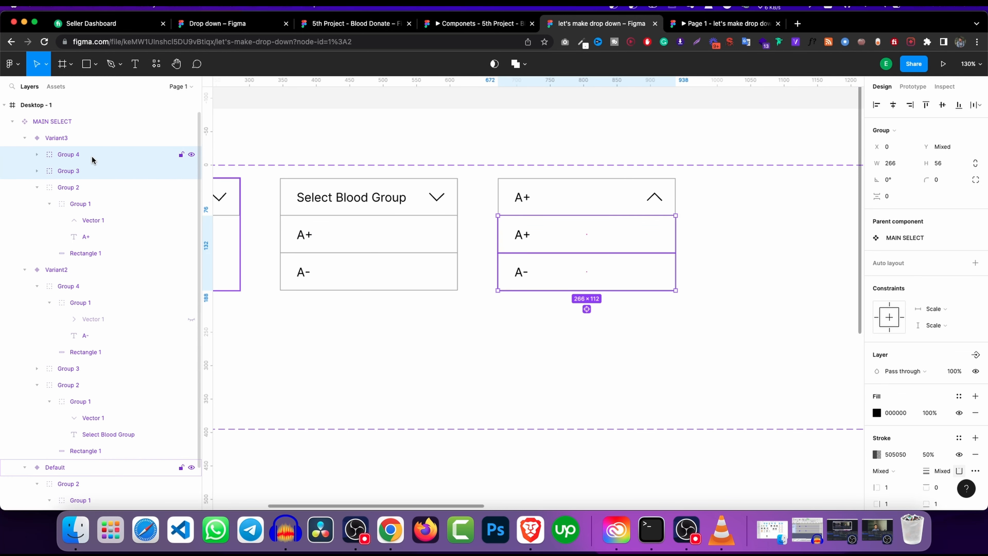
key(Delete)
- Duplicate Variant3 beside itself within the component set and change the copy's header text to "A-"
click(79, 154)
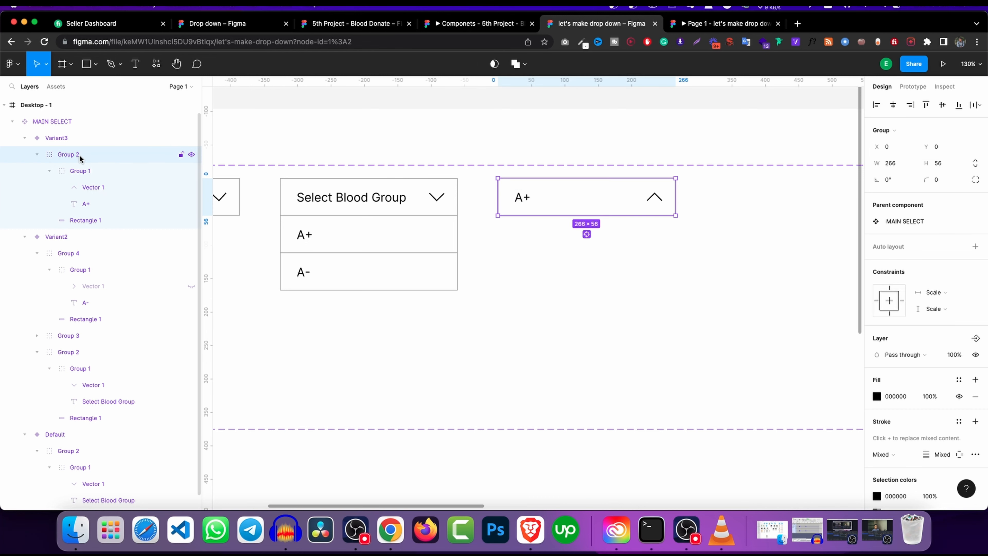
scroll(580, 276, down, 2)
click(583, 281)
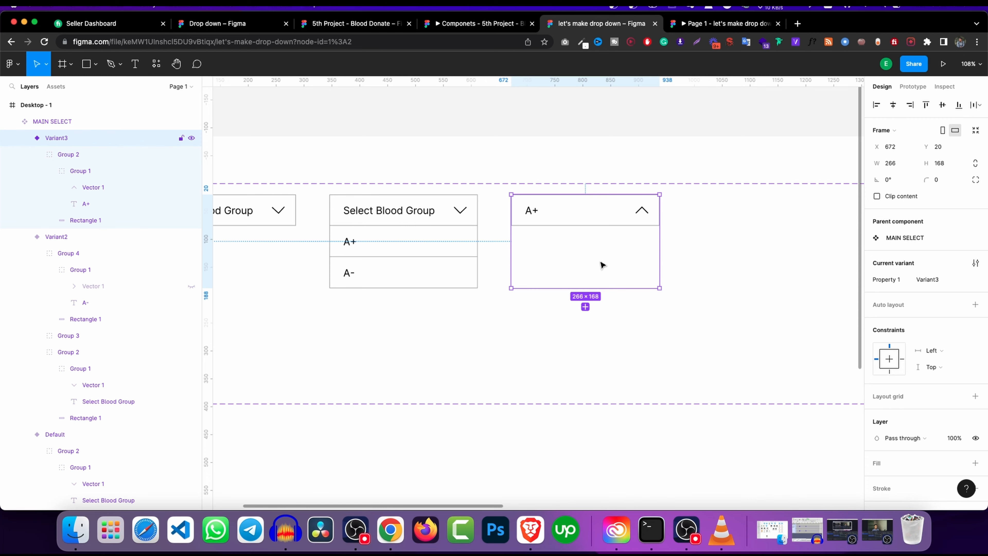
drag(616, 283, 755, 265)
double_click(695, 211)
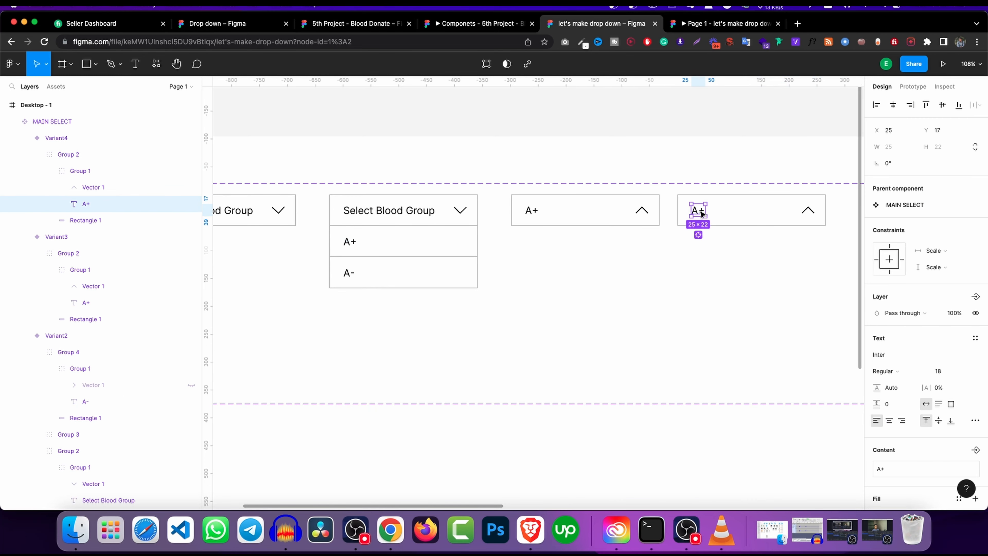
double_click(698, 211)
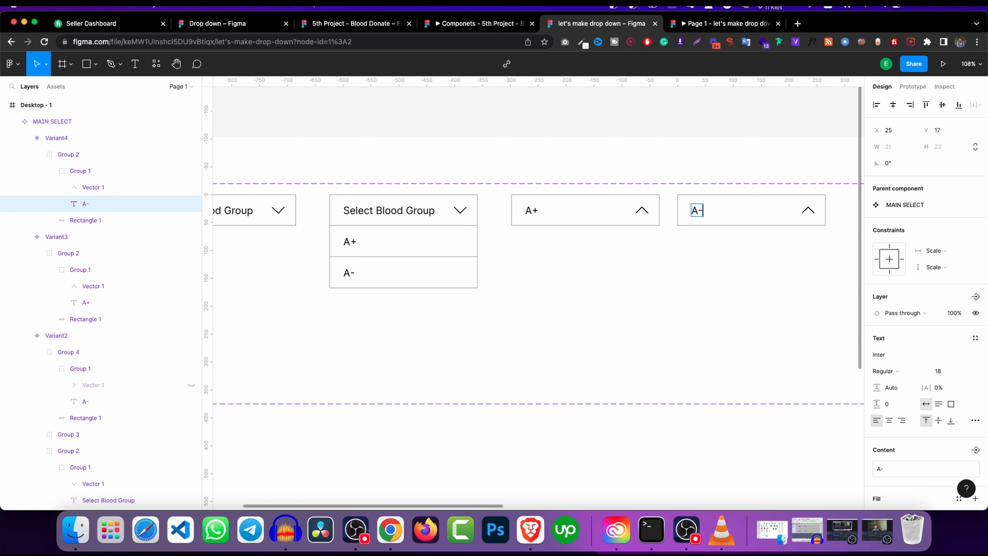
key(Escape)
- Collapse the MAIN SELECT component set's layers and switch from design to prototype editing
scroll(646, 267, down, 5)
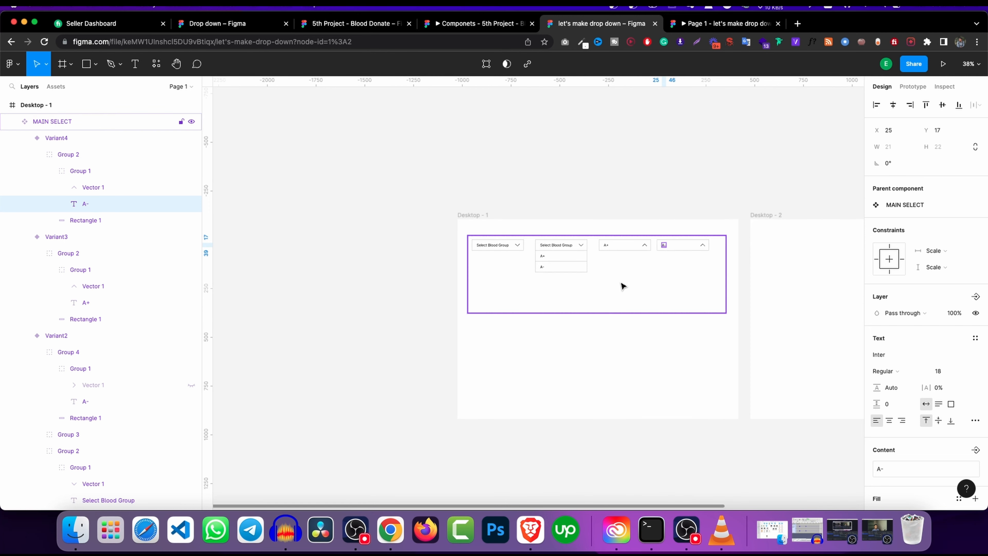
click(621, 295)
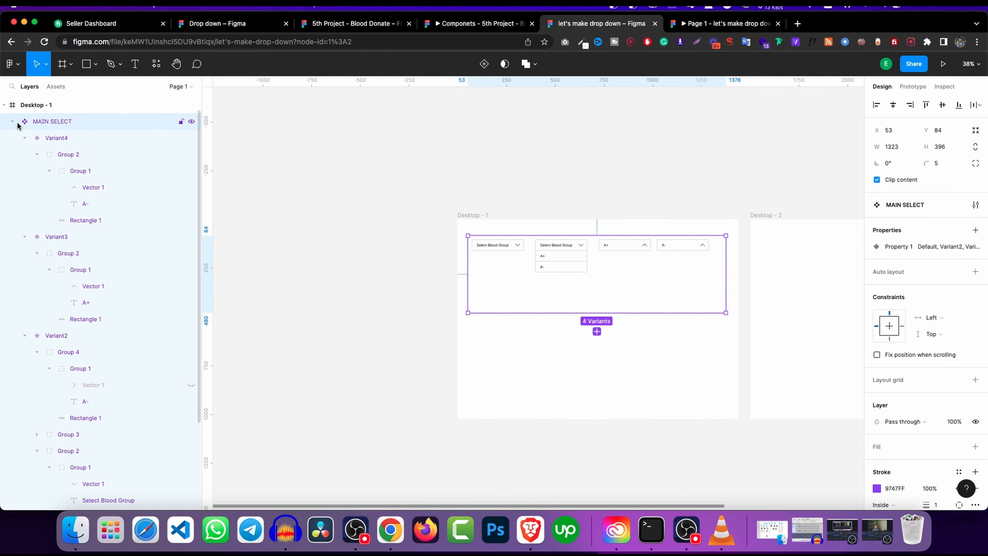
click(12, 121)
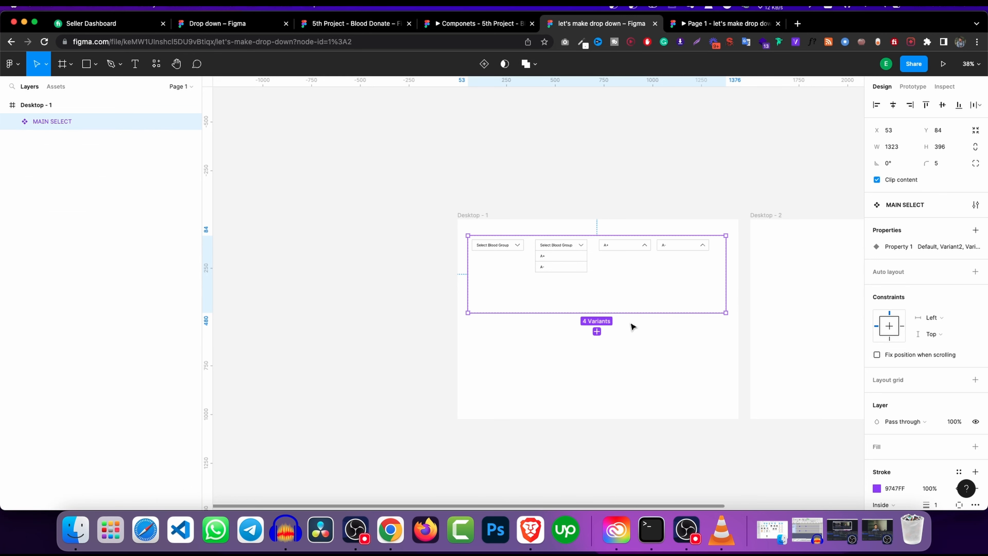
click(913, 86)
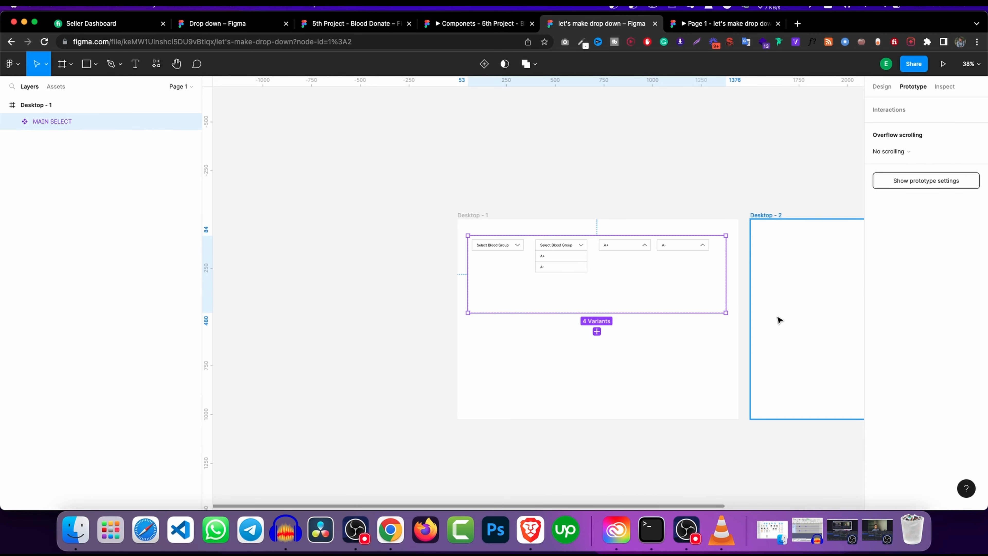
- Link the Default variant's header group to Variant2 with an on-click Change to interaction using Smart animate
scroll(516, 258, up, 5)
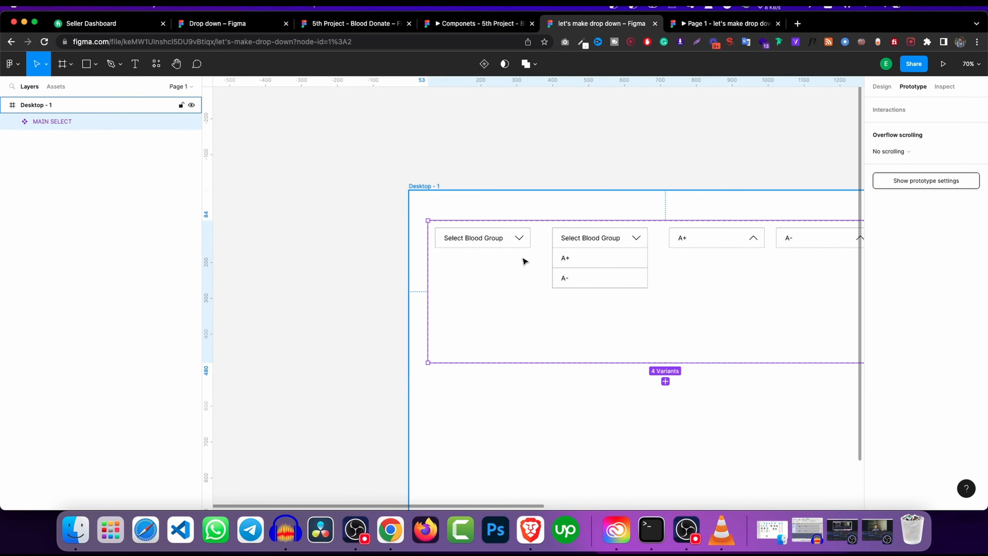
double_click(525, 238)
double_click(524, 238)
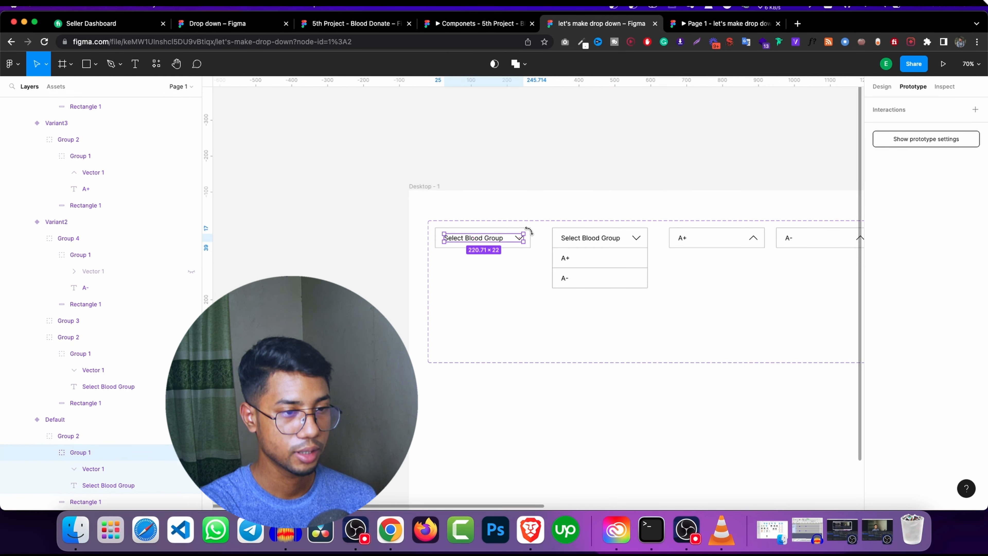
click(528, 228)
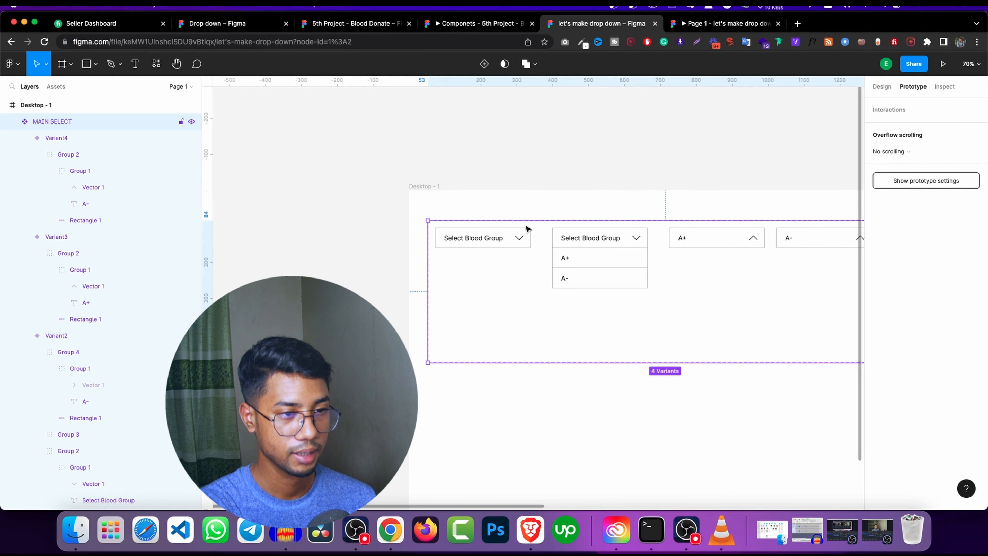
click(528, 234)
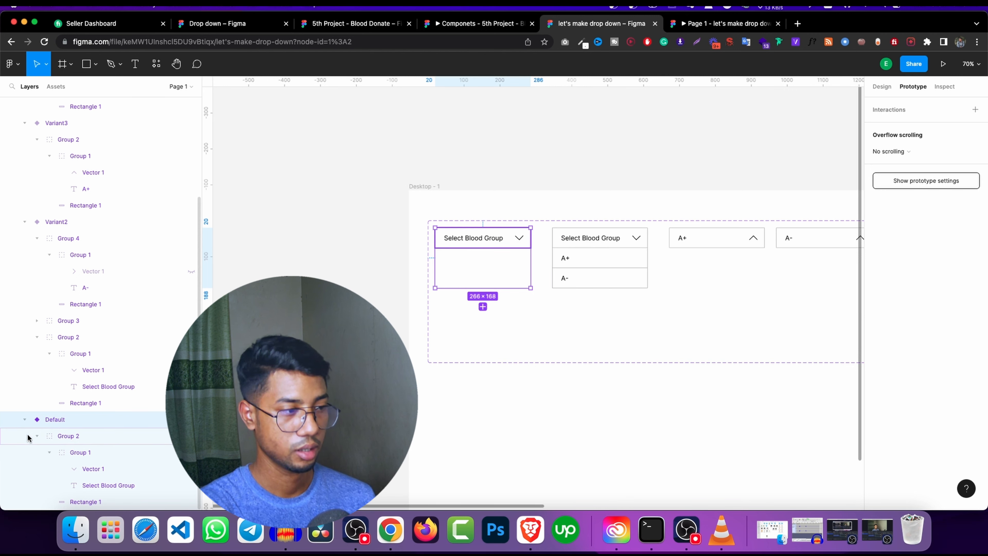
click(92, 437)
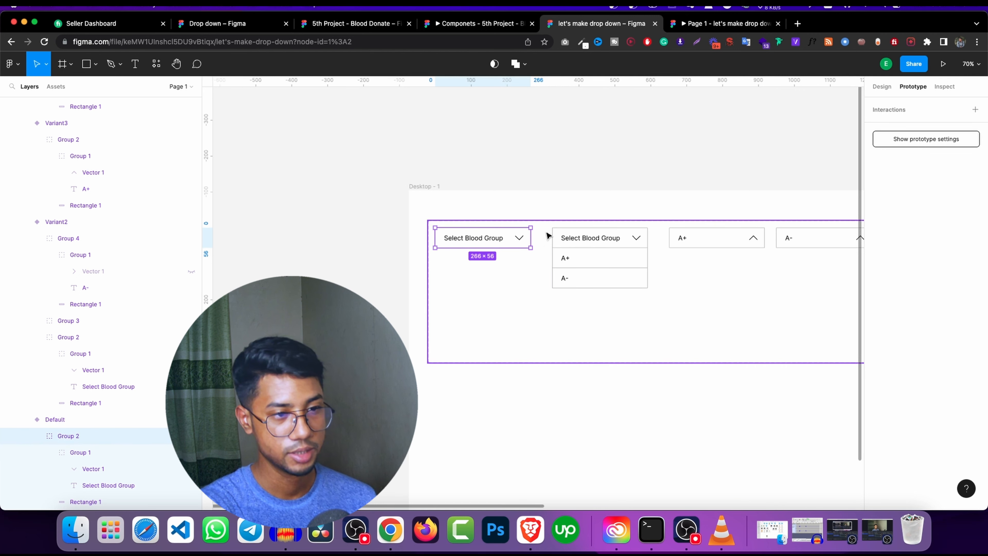
drag(531, 238, 560, 278)
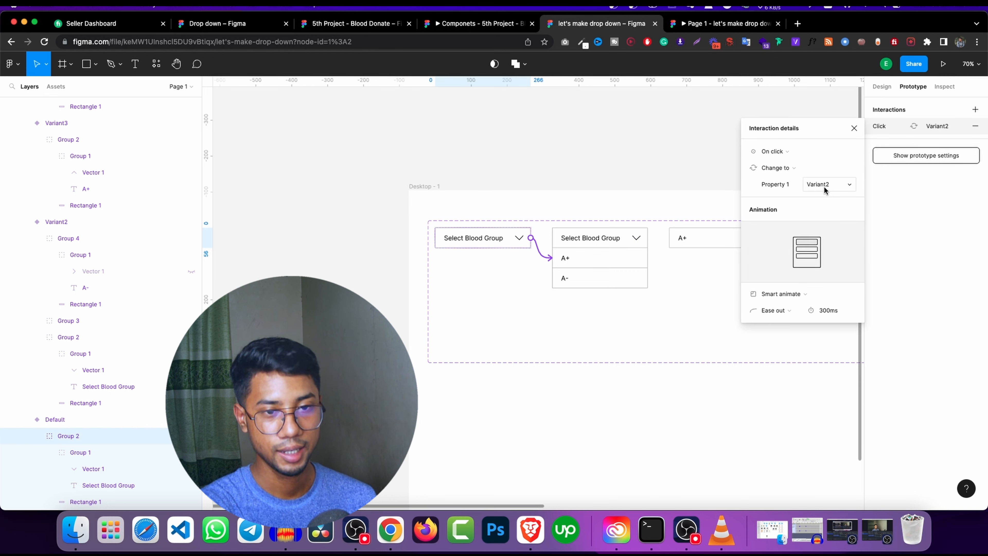
click(787, 294)
click(788, 294)
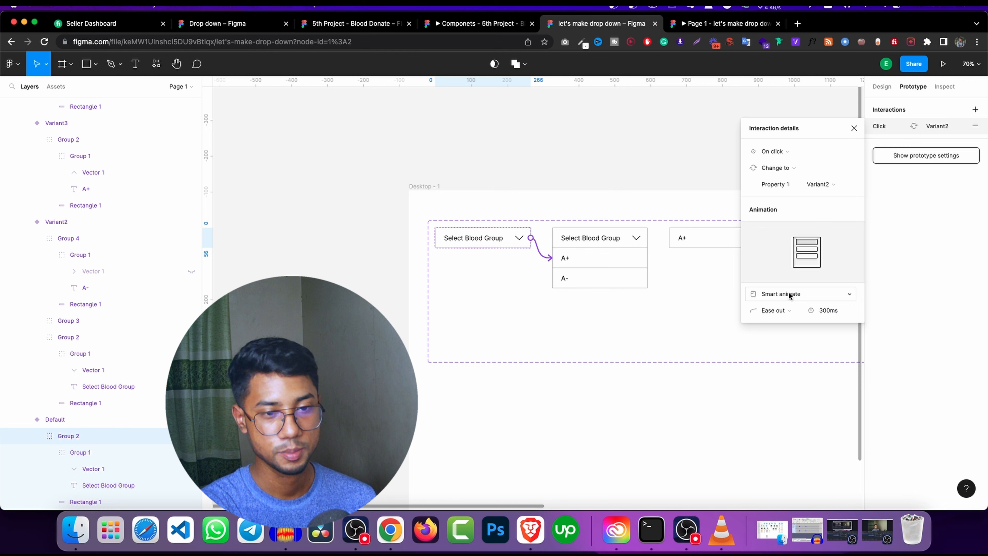
click(852, 130)
- Link the header group of Variant2 back to the Default variant with an on-click Change to interaction
click(629, 268)
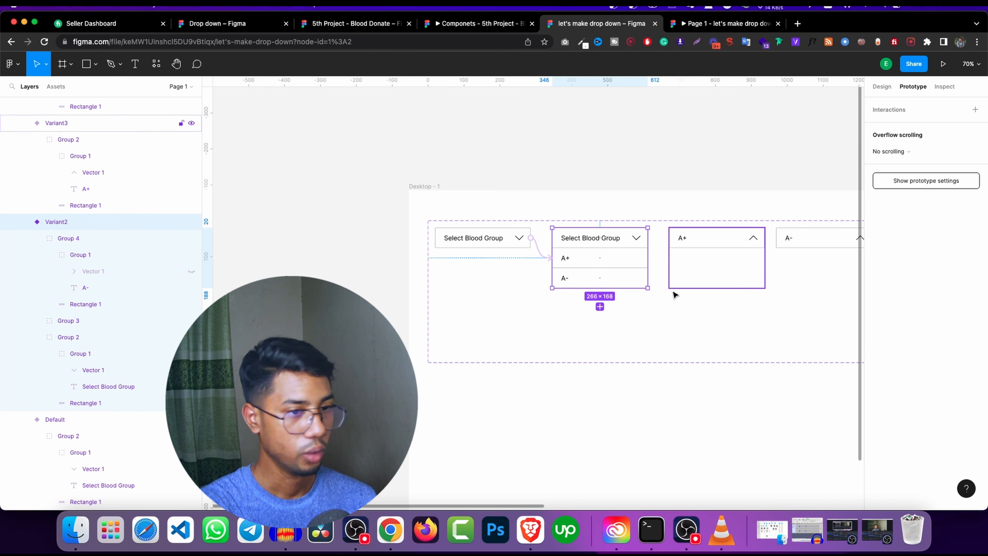
click(693, 389)
double_click(599, 248)
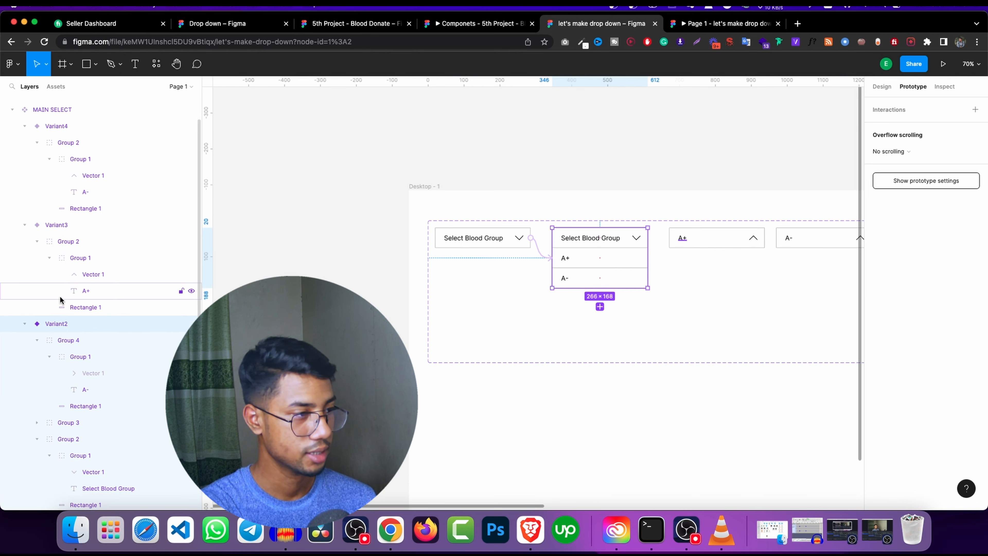
scroll(60, 292, down, 4)
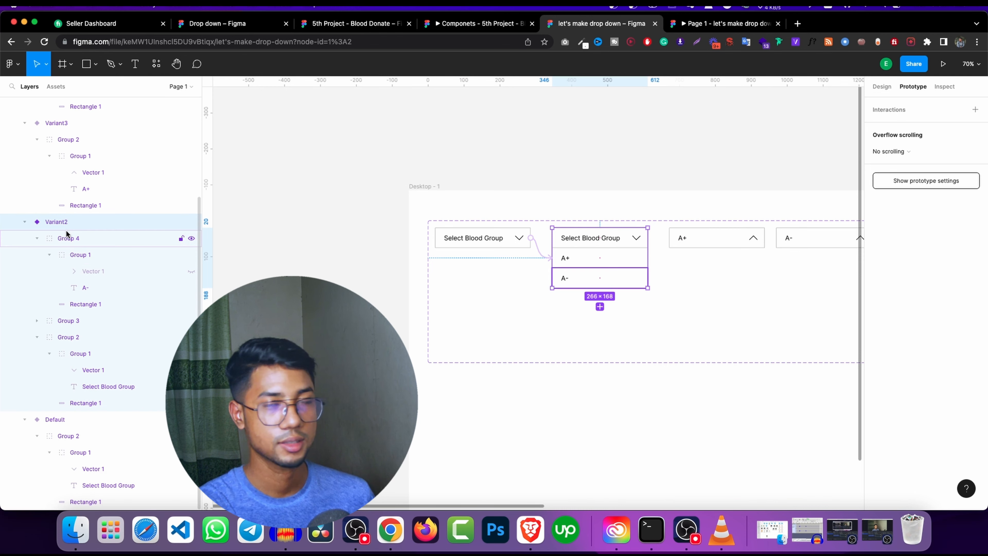
click(110, 240)
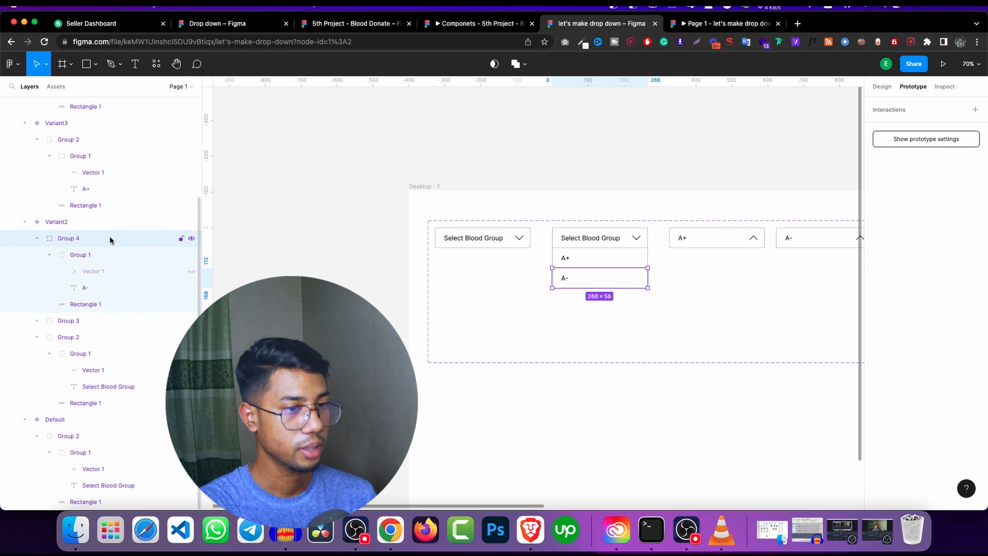
click(86, 340)
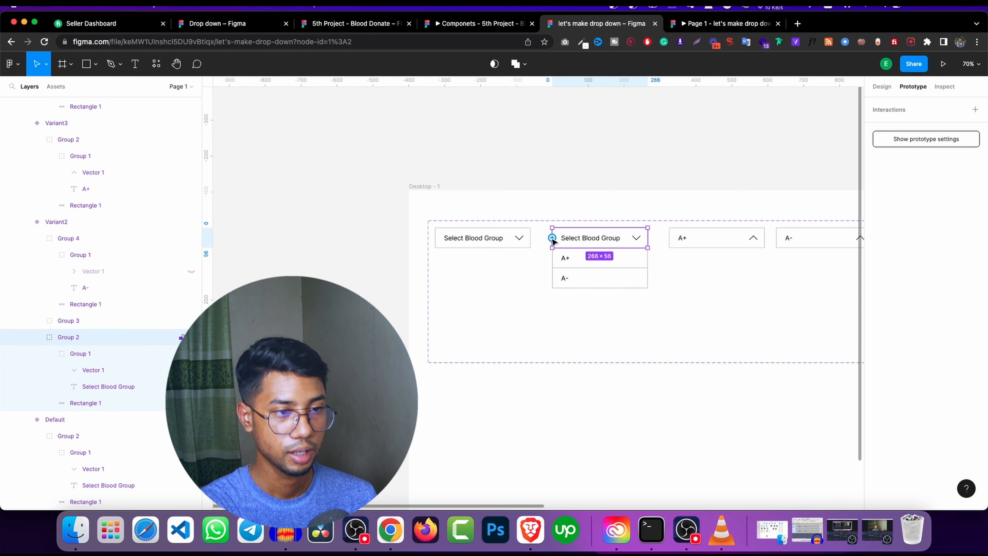
drag(553, 240, 504, 256)
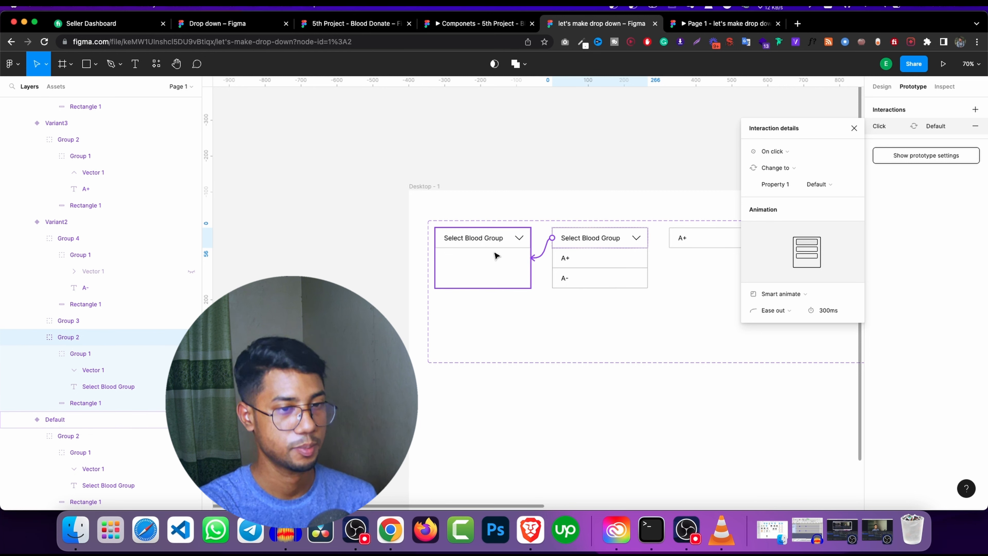
click(853, 128)
- Link Variant2's A+ option row to Variant3 and its A- option row to Variant4 with on-click Change to interactions
click(69, 320)
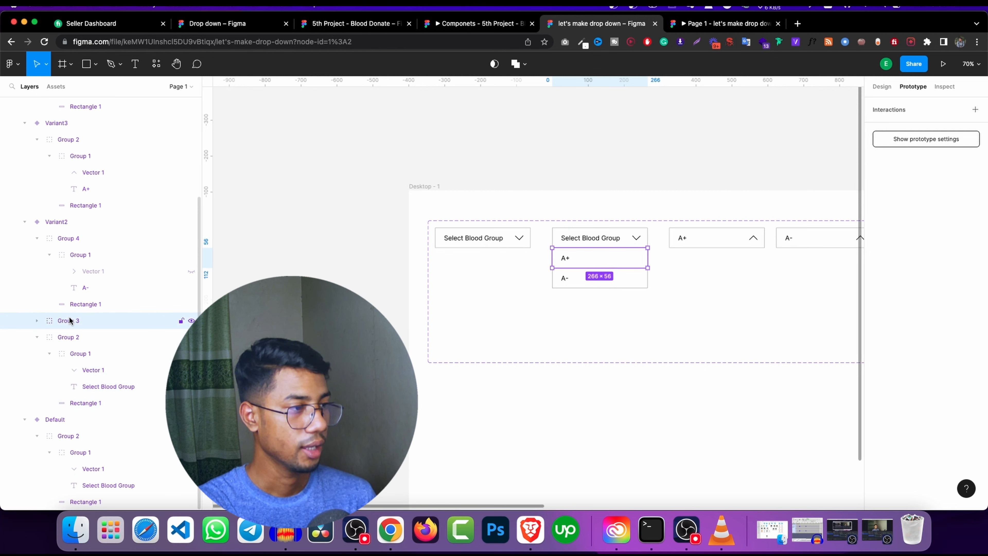
drag(647, 258, 719, 252)
click(854, 128)
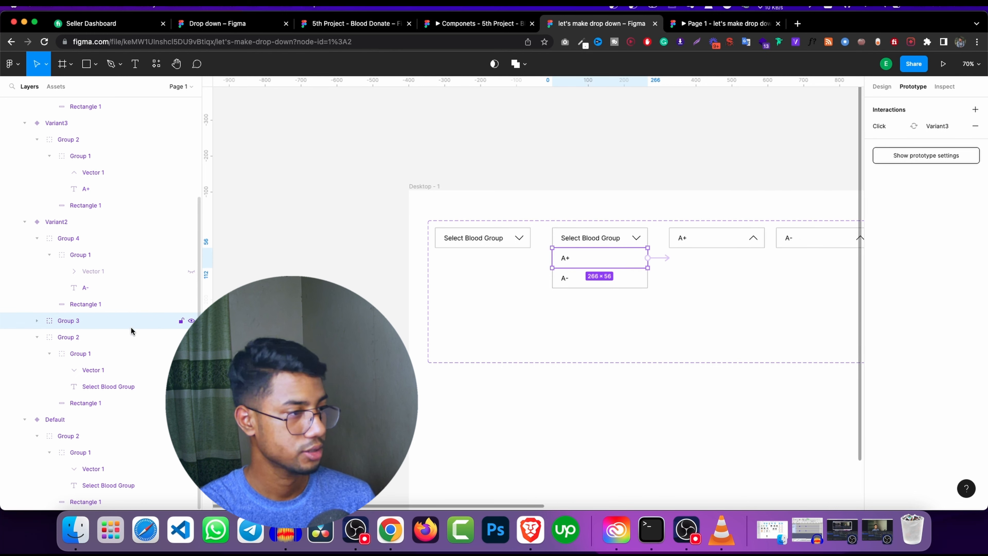
click(106, 238)
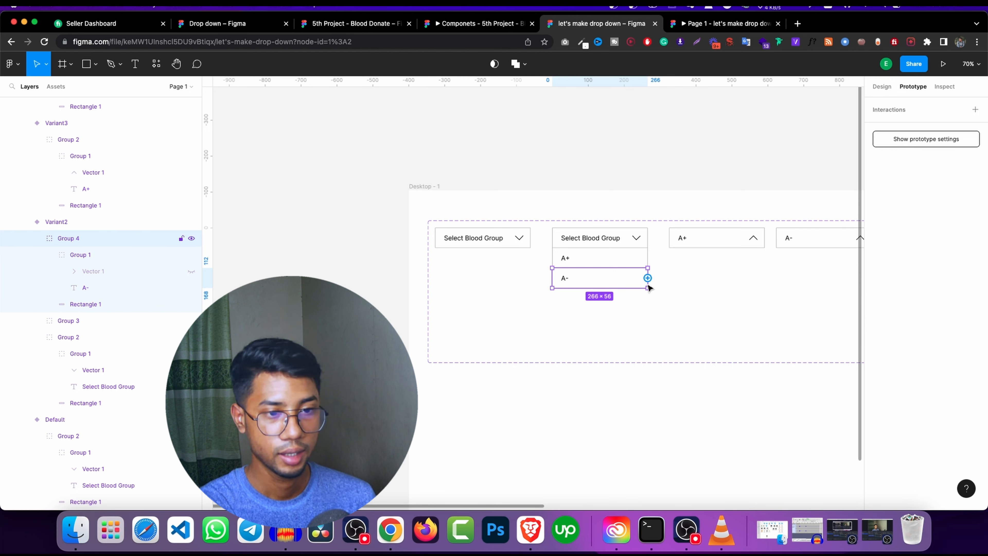
drag(647, 278, 816, 253)
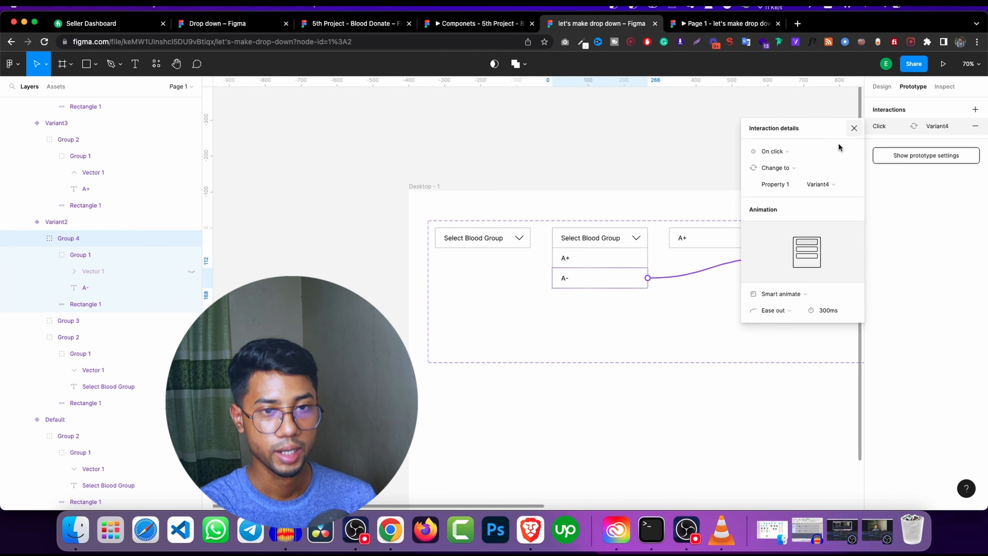
click(853, 129)
- Link the A+ header group of Variant3 back to Variant2 with an on-click interaction
scroll(734, 260, right, 5)
click(611, 235)
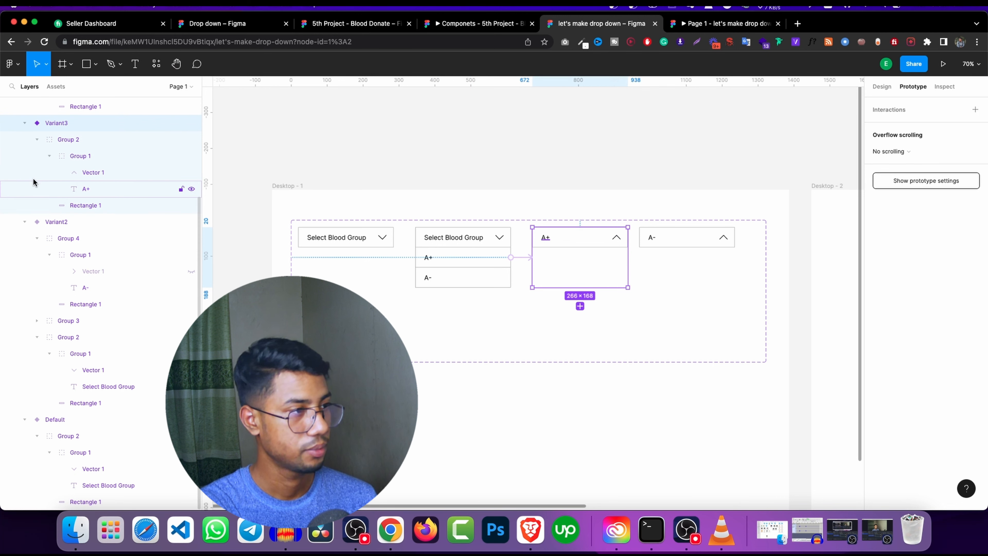
click(78, 140)
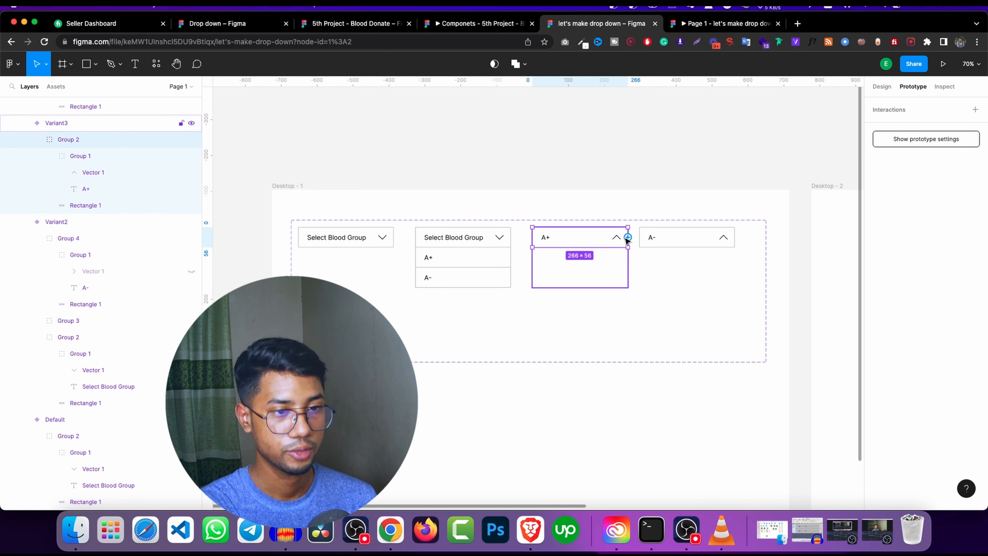
drag(533, 238, 509, 273)
click(852, 129)
- Link the A- header group of Variant4 back to Variant2 with an on-click Change to interaction
click(699, 241)
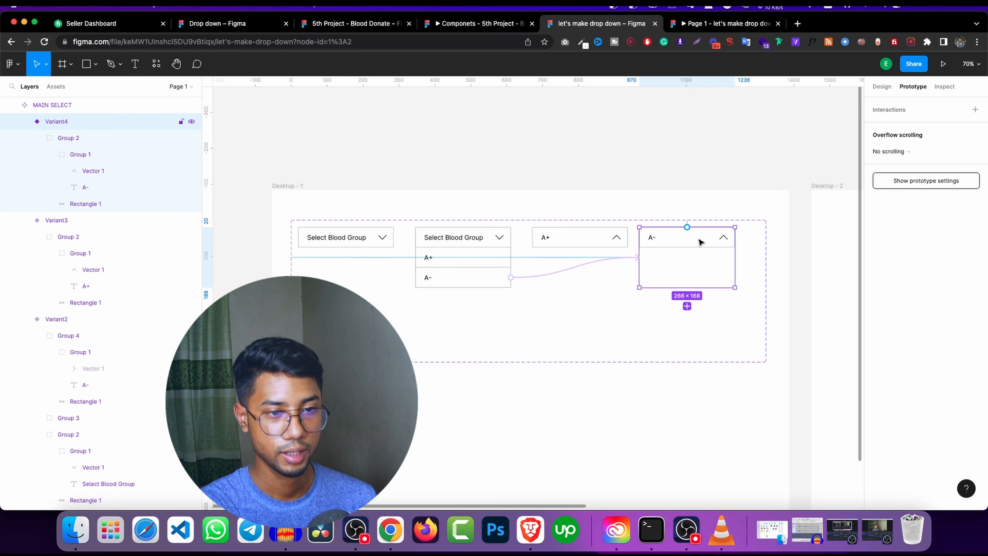
double_click(653, 242)
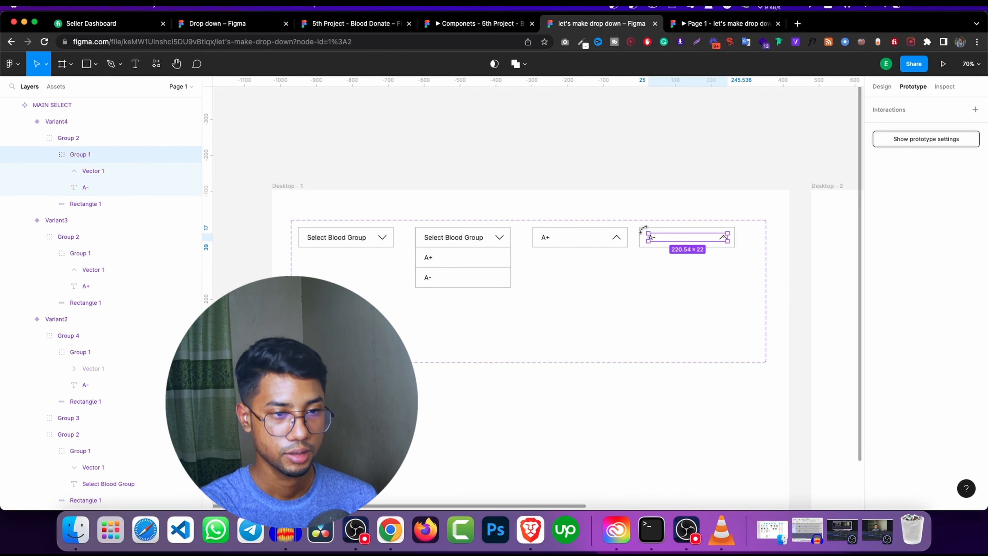
click(62, 138)
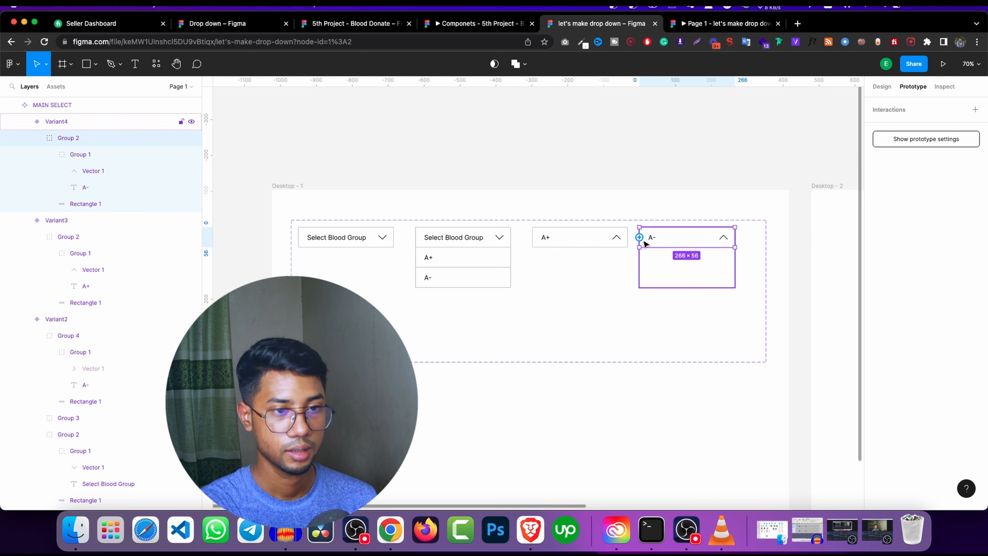
drag(639, 237, 504, 272)
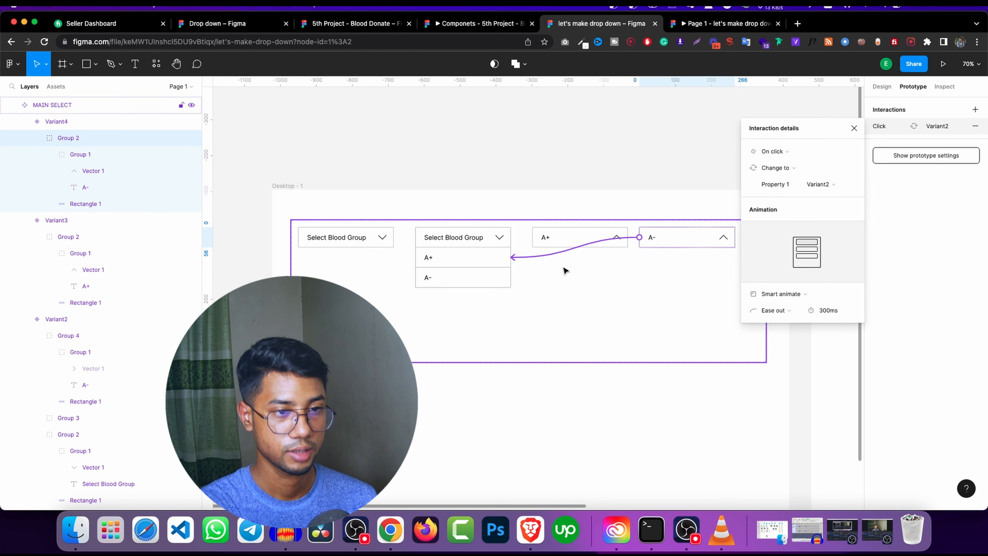
click(549, 176)
- Place an instance of the MAIN SELECT local component inside the Desktop - 2 frame
scroll(557, 222, down, 4)
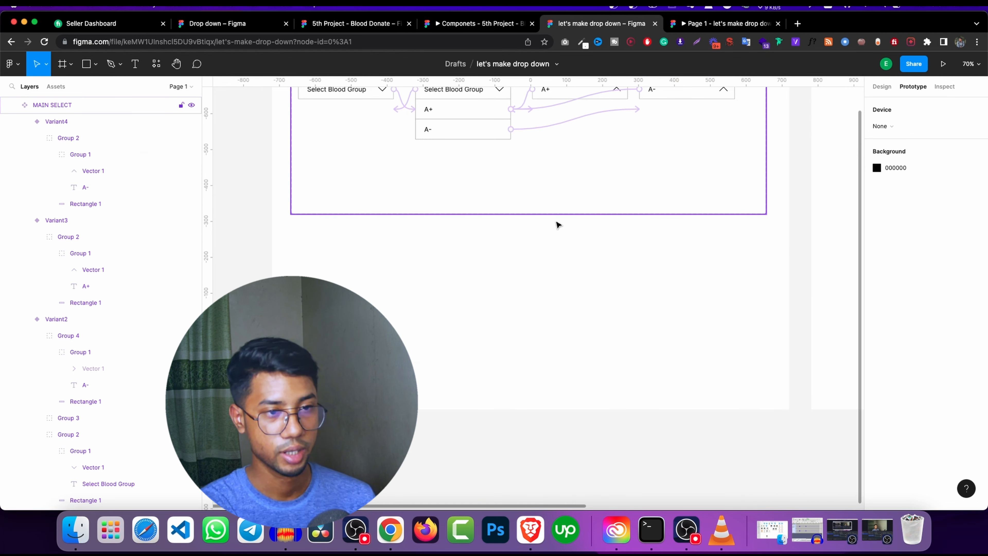
scroll(564, 234, up, 4)
scroll(566, 239, down, 3)
scroll(566, 239, down, 4)
click(685, 278)
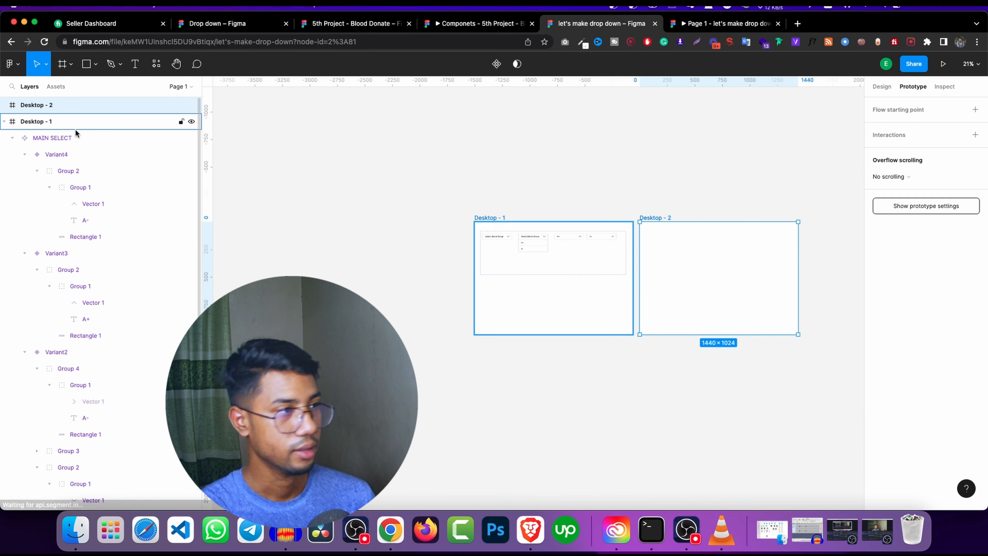
click(881, 86)
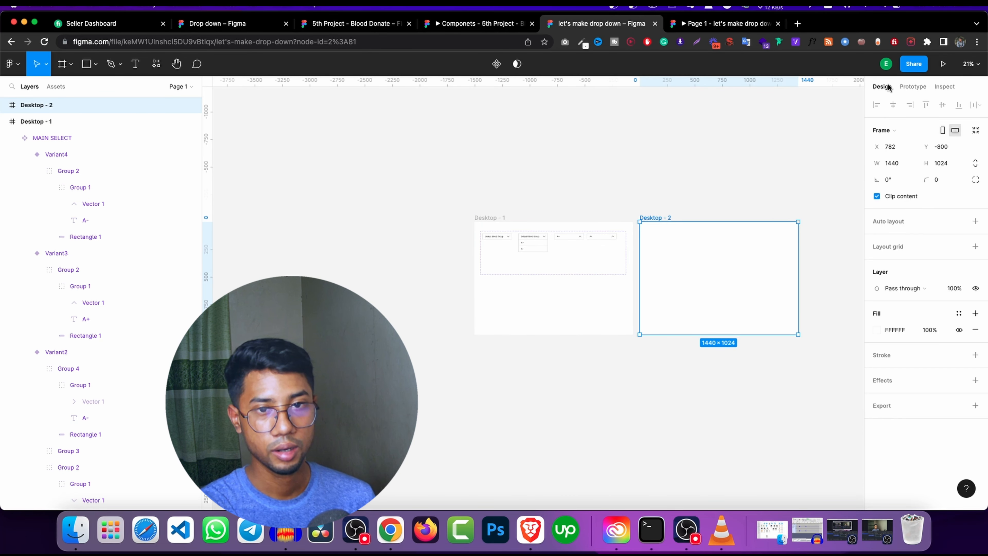
click(56, 86)
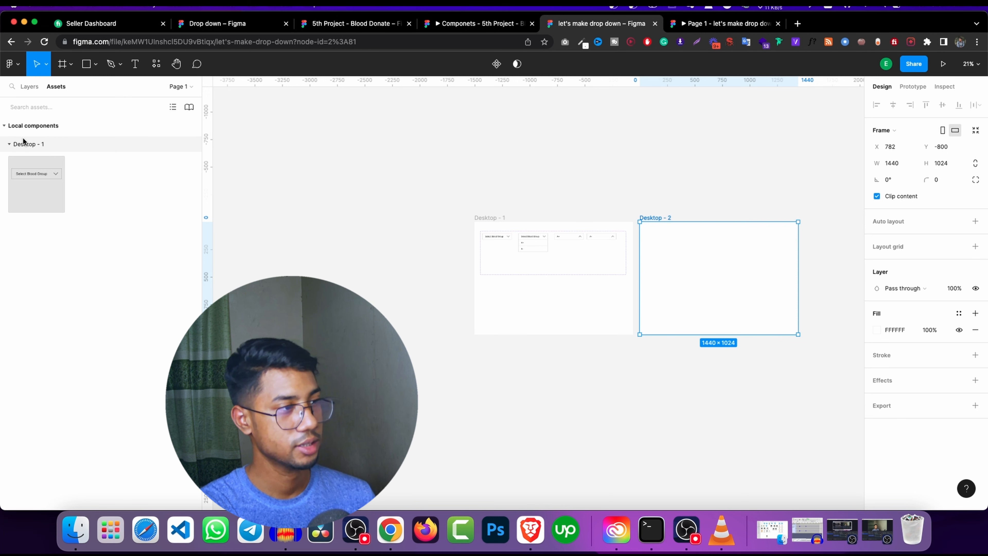
drag(27, 185, 702, 269)
scroll(717, 271, up, 5)
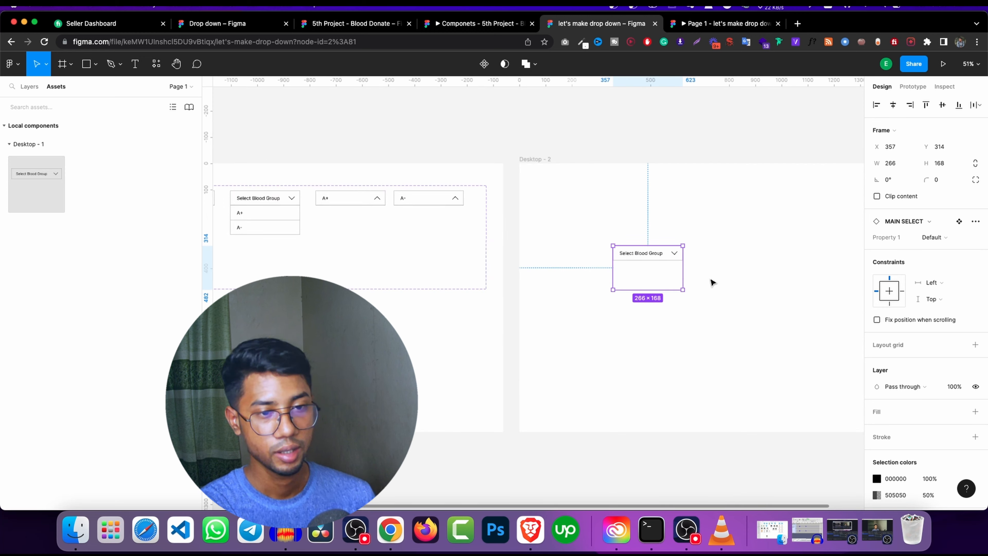
- Test the dropdown of Desktop - 2 in the prototype preview by opening it, choosing options and reopening it
click(523, 154)
click(527, 159)
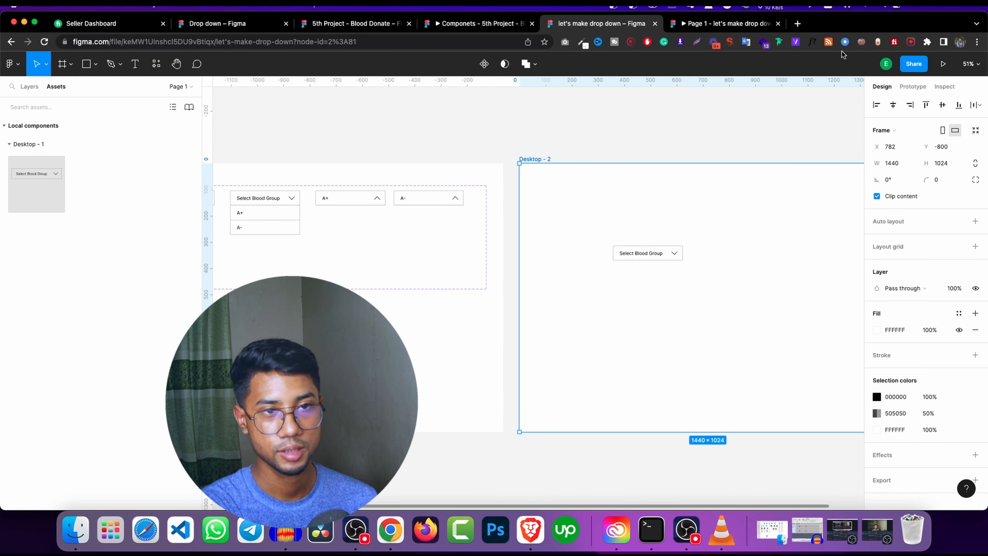
click(719, 25)
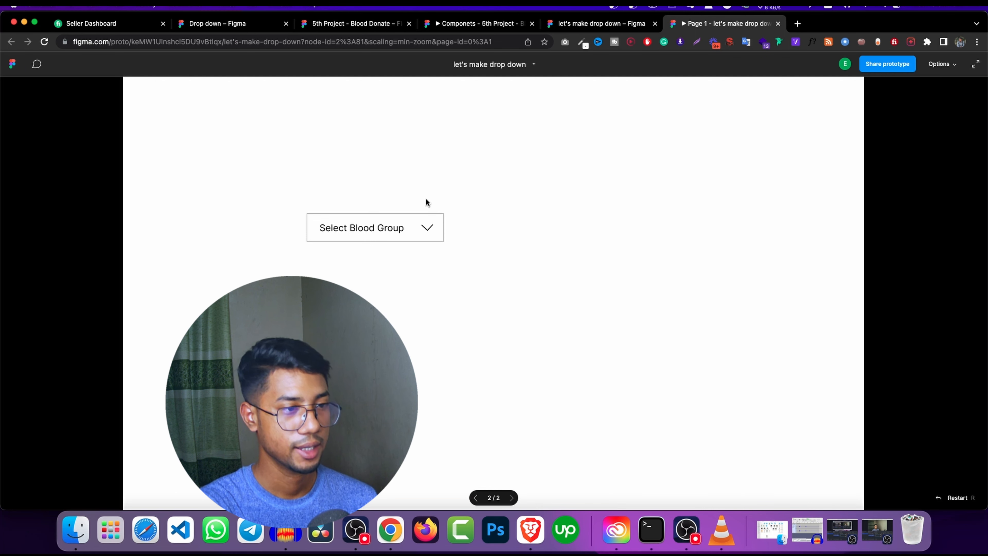
click(426, 233)
click(428, 231)
click(431, 227)
click(370, 262)
click(392, 236)
click(374, 264)
click(356, 268)
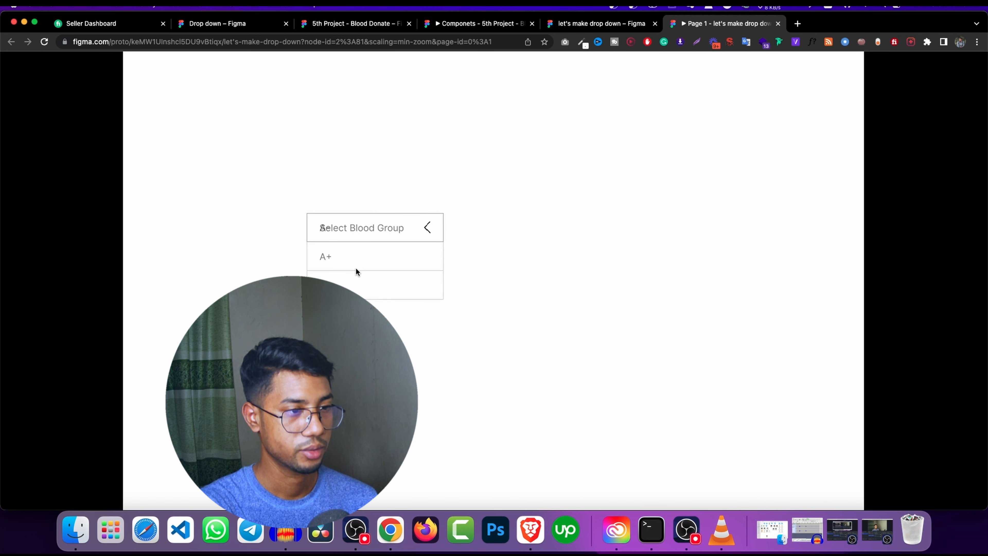
click(366, 236)
- Return to the design file and fill the background rectangle of the A+ variant (Variant3) with RED
click(601, 23)
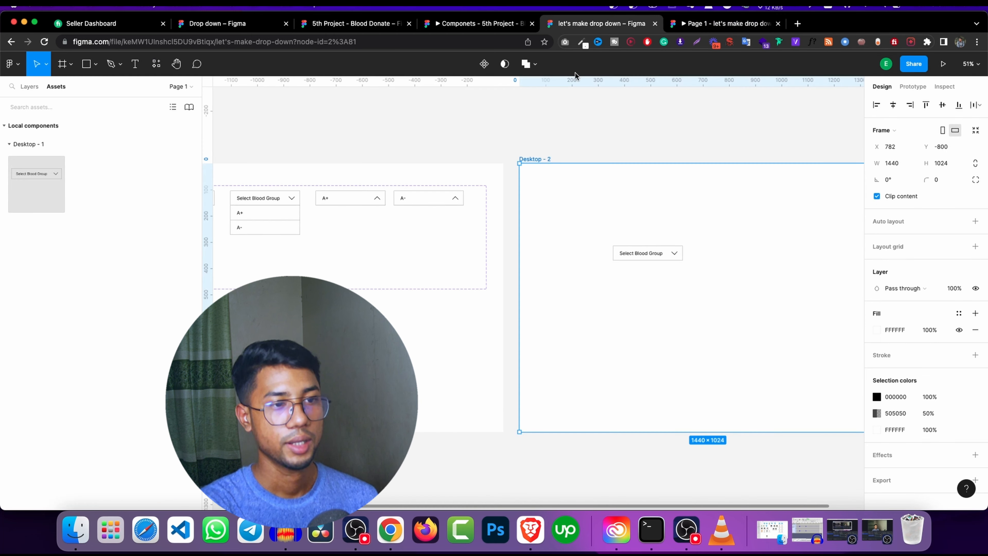
scroll(342, 202, up, 2)
click(341, 203)
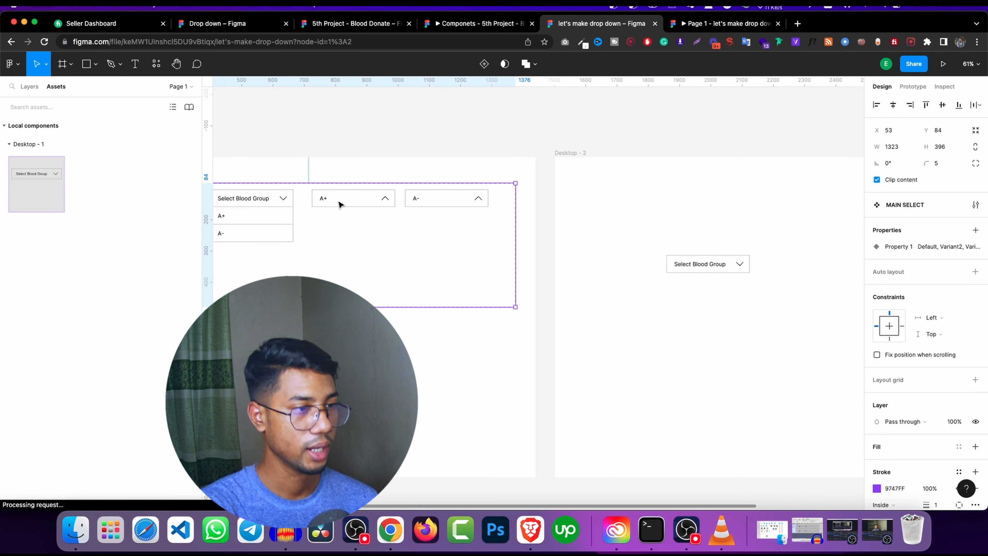
click(34, 89)
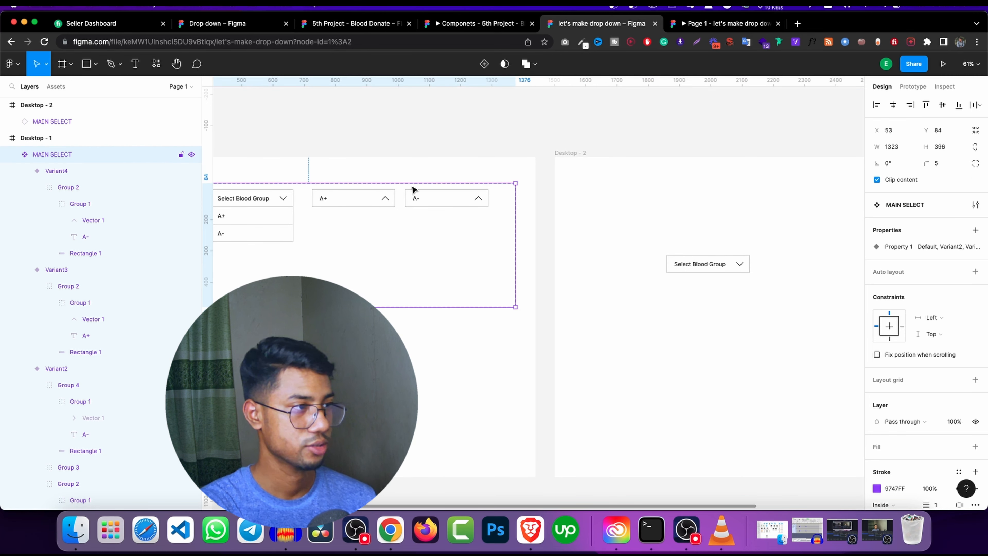
click(358, 205)
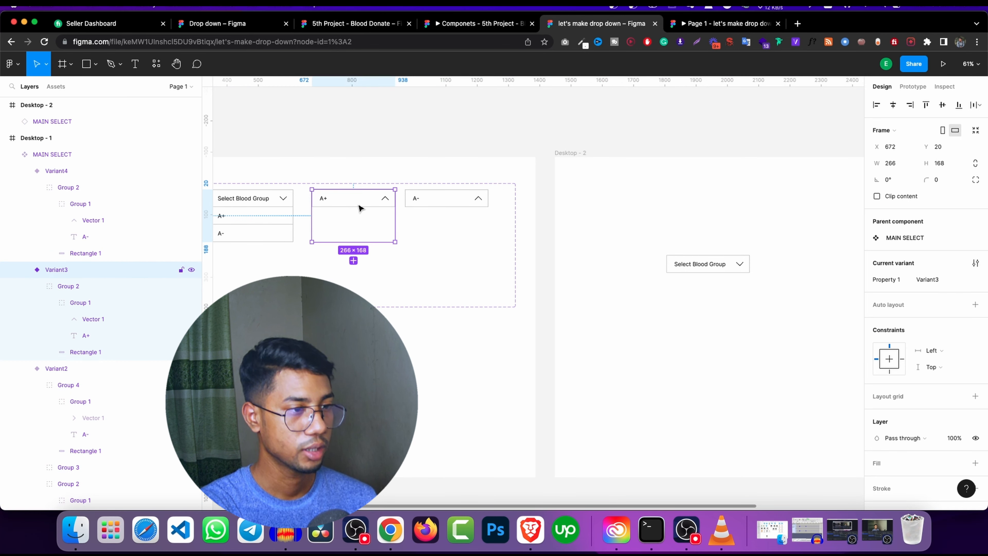
click(94, 351)
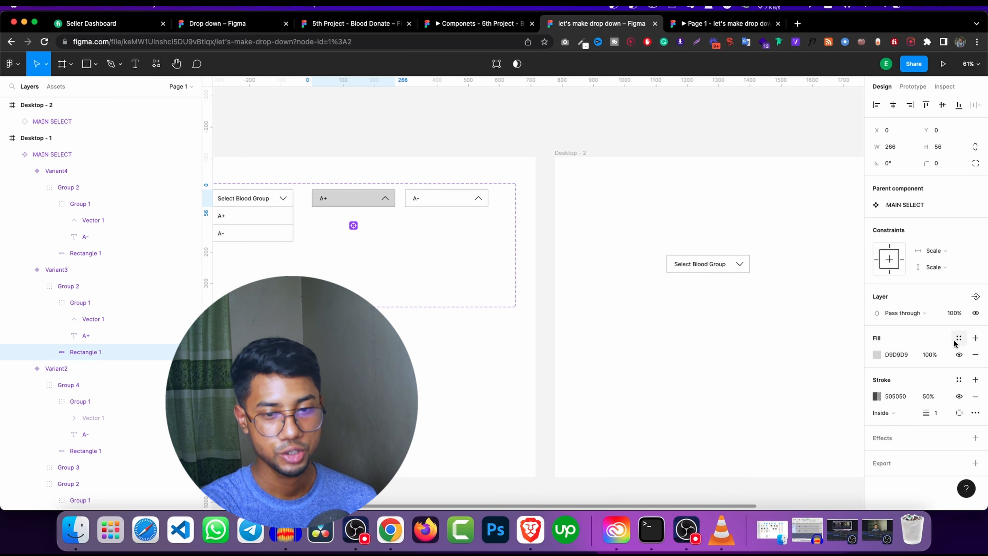
click(902, 356)
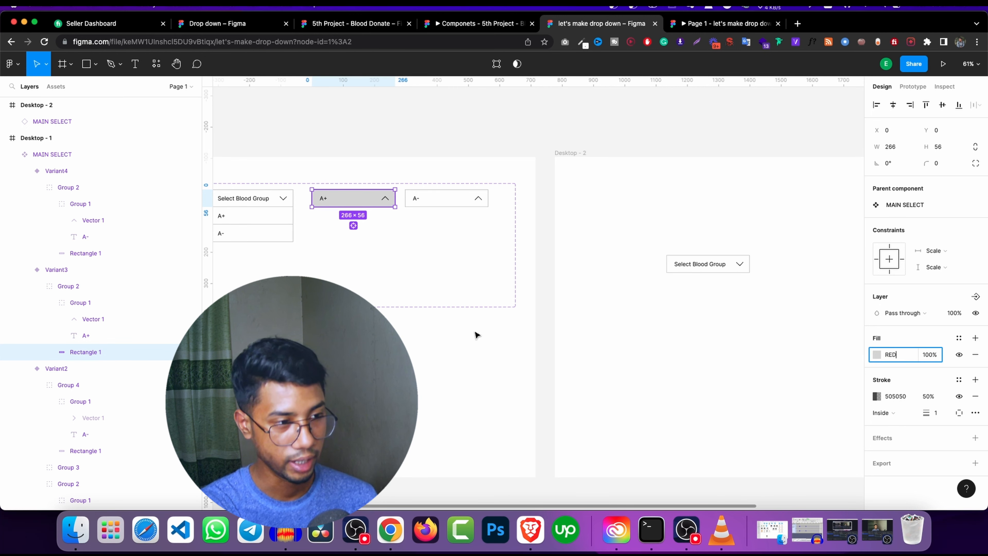
text(RED)
click(555, 361)
- Set the stroke colour of the arrow vector in the A+ variant to FFF
click(326, 204)
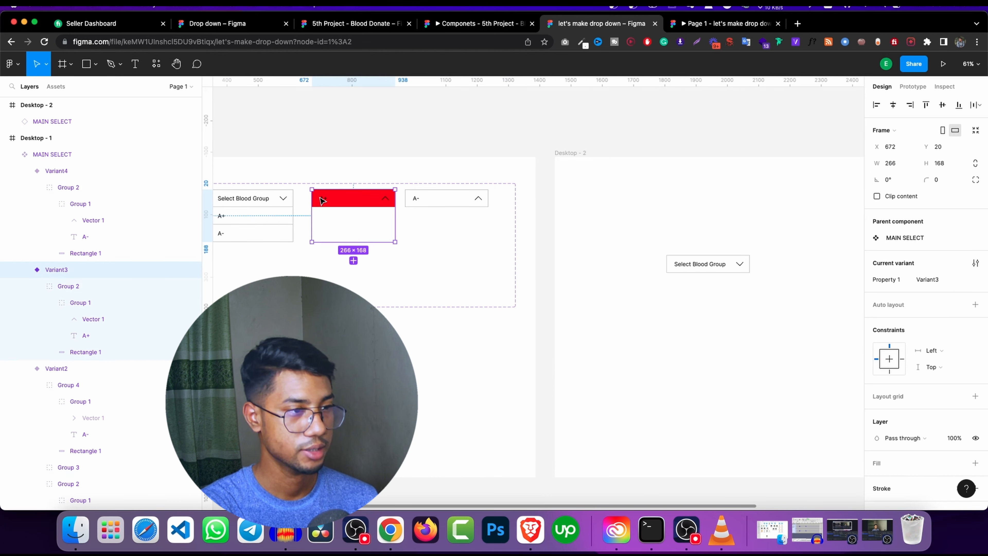
double_click(326, 204)
click(92, 319)
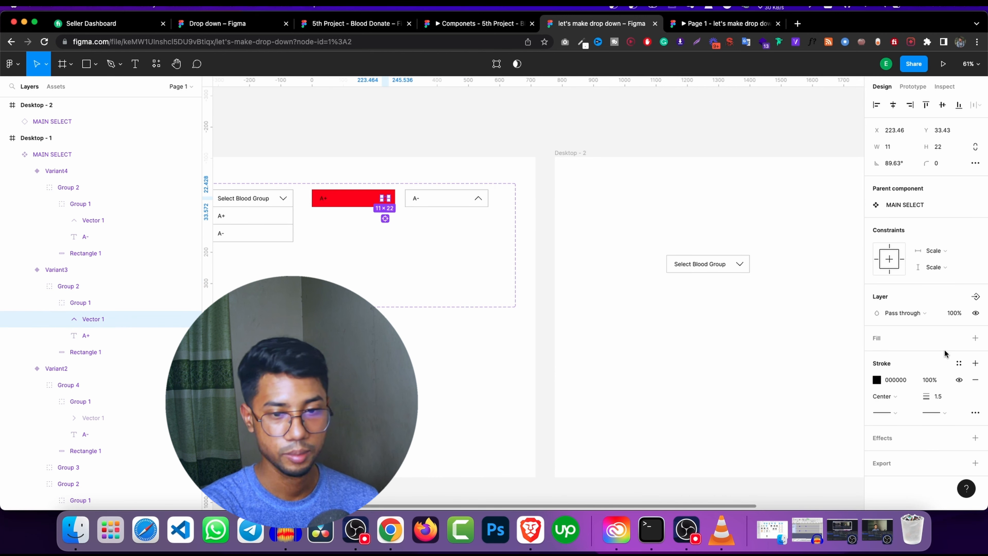
click(897, 382)
text(fff)
key(Return)
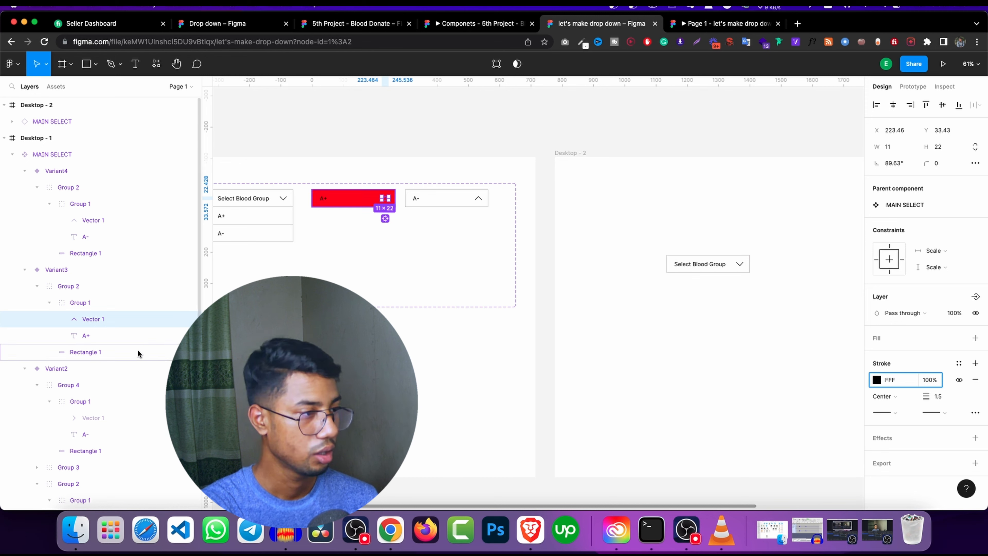
- Change the fill of the A+ text layer in Variant3 to white
click(112, 342)
scroll(940, 423, down, 3)
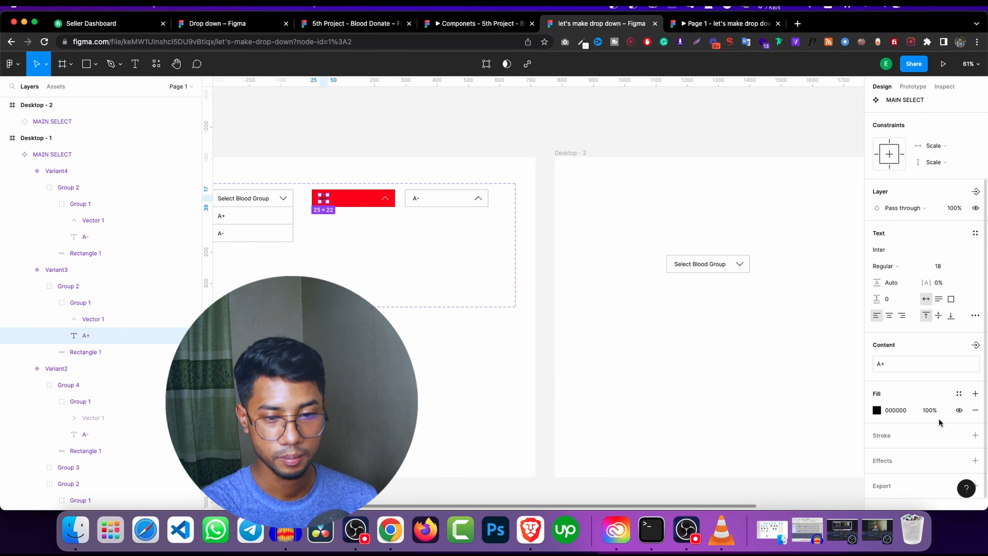
click(580, 415)
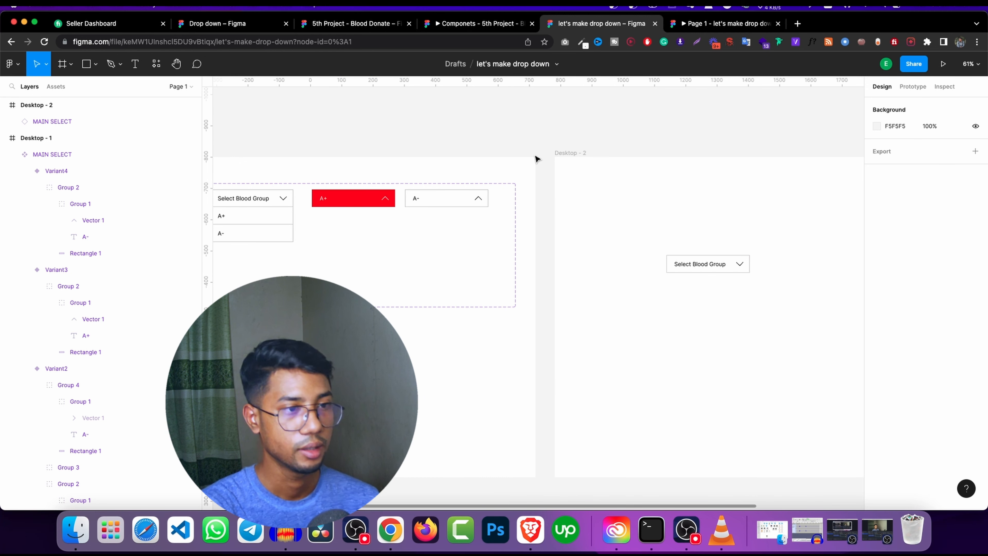
- Test the recoloured A+ option in the prototype preview by choosing options and reopening the dropdown several times
click(726, 25)
click(338, 259)
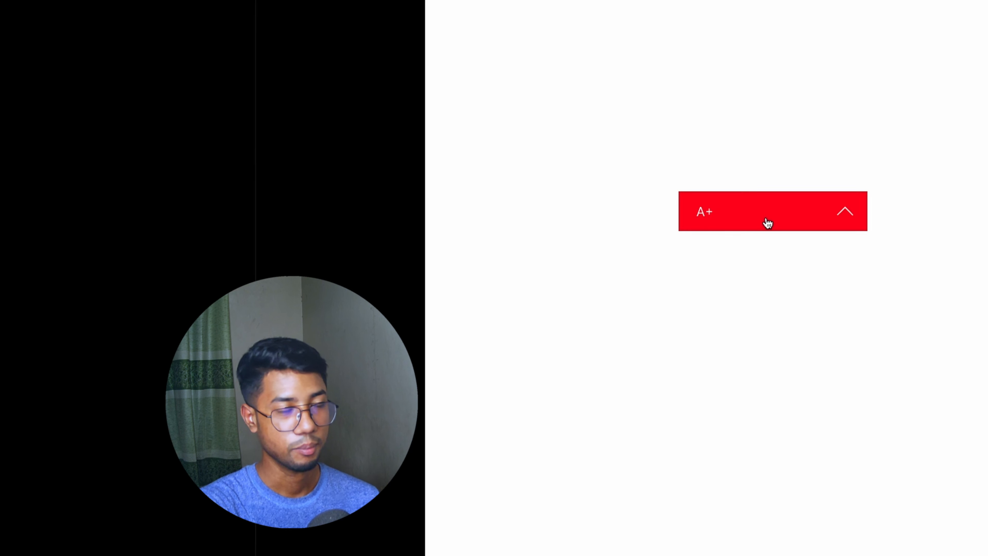
click(371, 234)
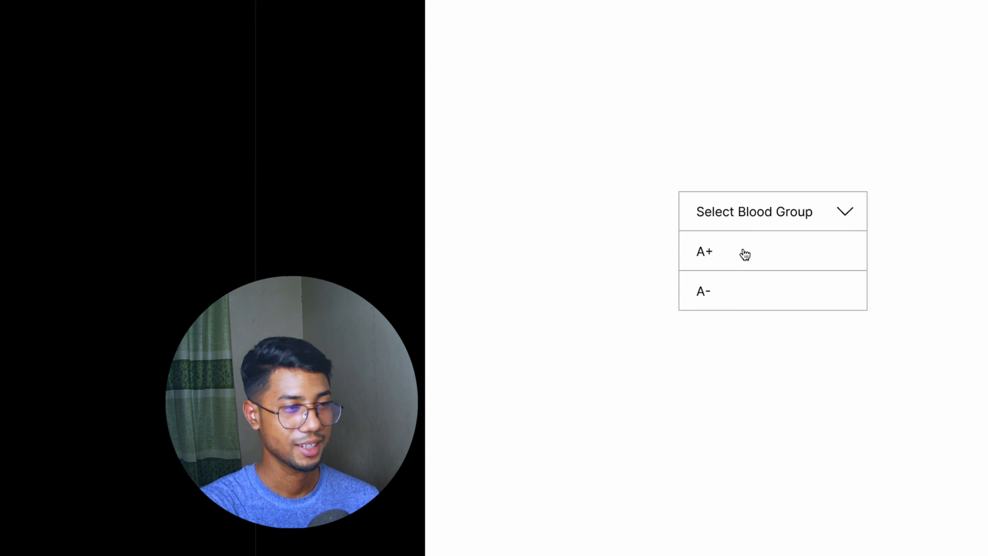
click(737, 251)
click(739, 228)
click(724, 285)
click(750, 223)
click(756, 259)
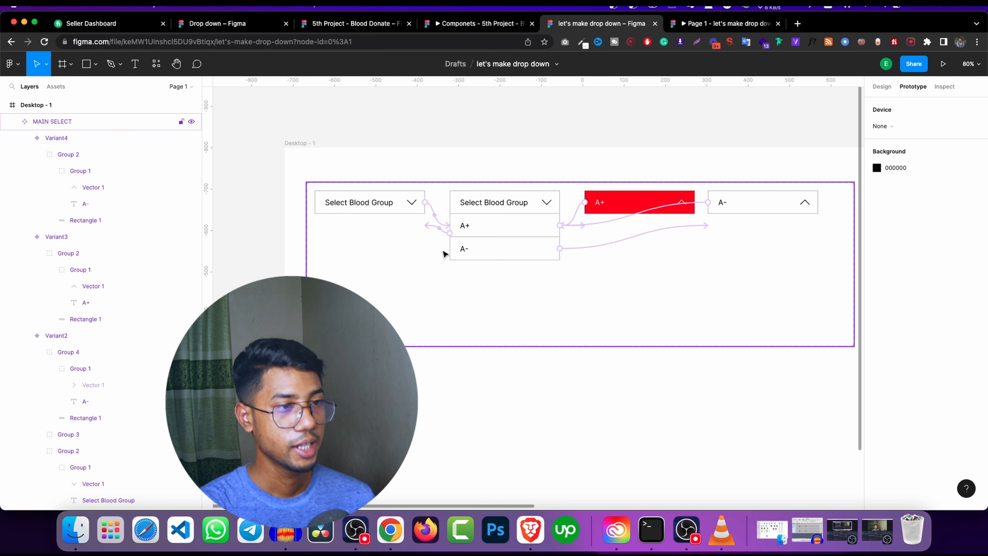
- Delete the interaction linking the expanded Variant2 back to the closed Default variant
scroll(404, 227, up, 5)
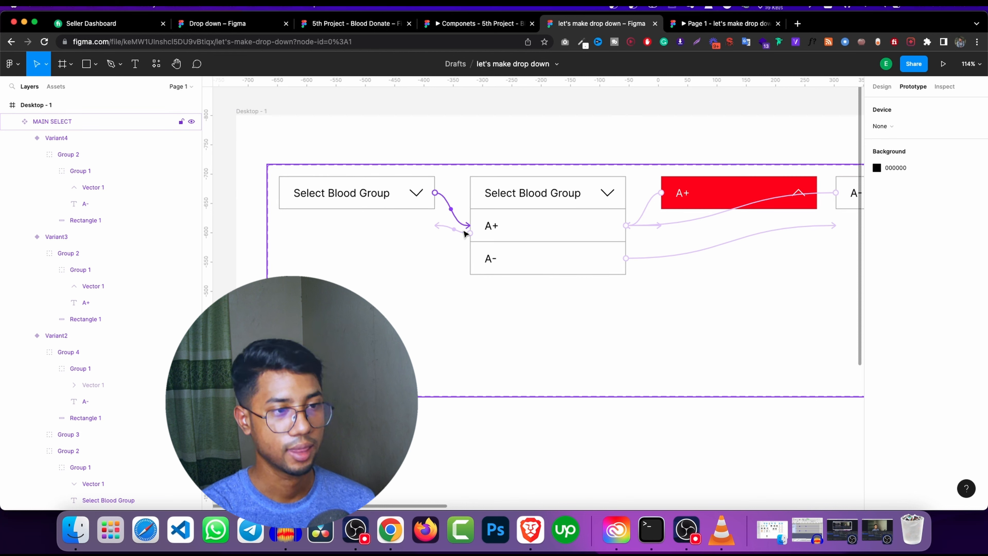
click(442, 231)
key(Delete)
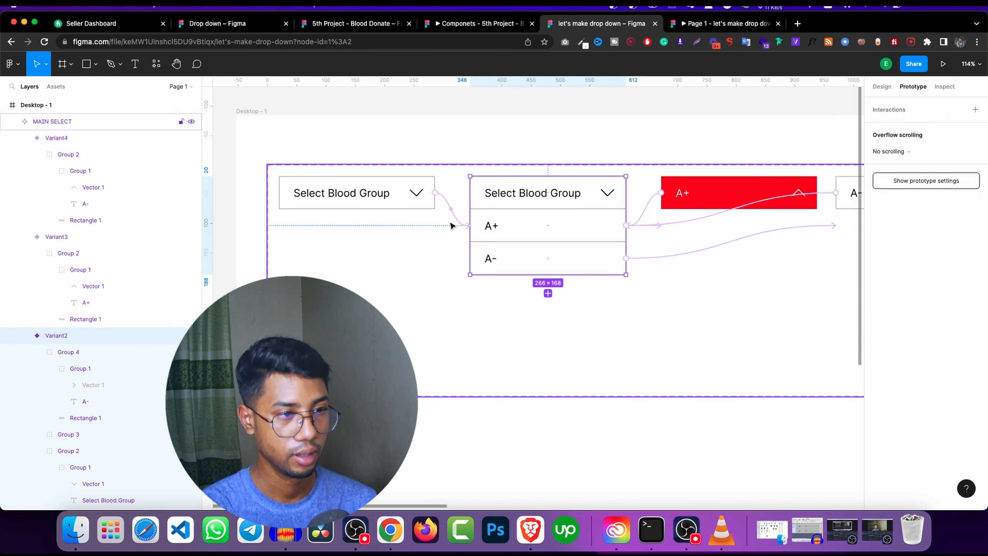
- Link the closed Default variant's header to Variant2 with a Mouse enter Change to interaction
click(433, 199)
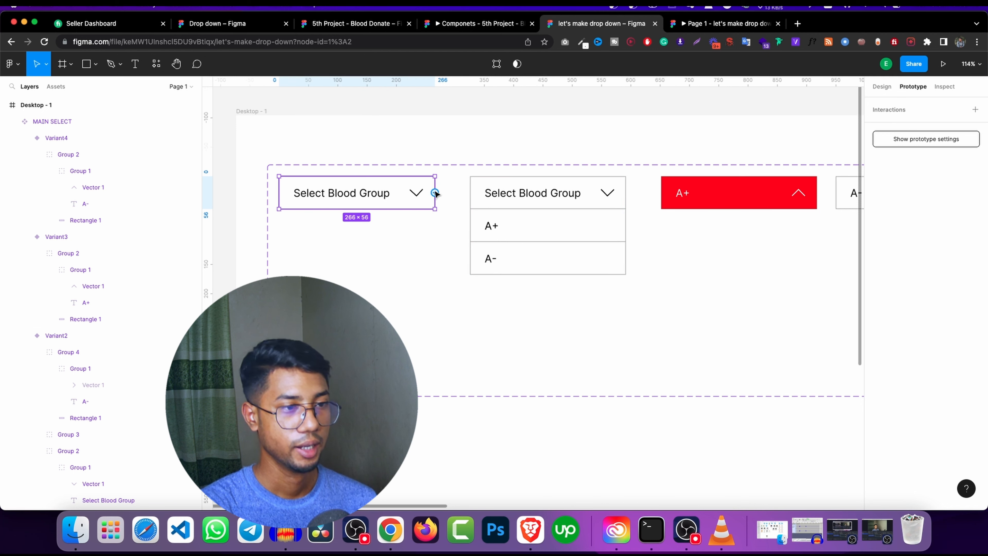
drag(434, 193, 470, 225)
click(828, 151)
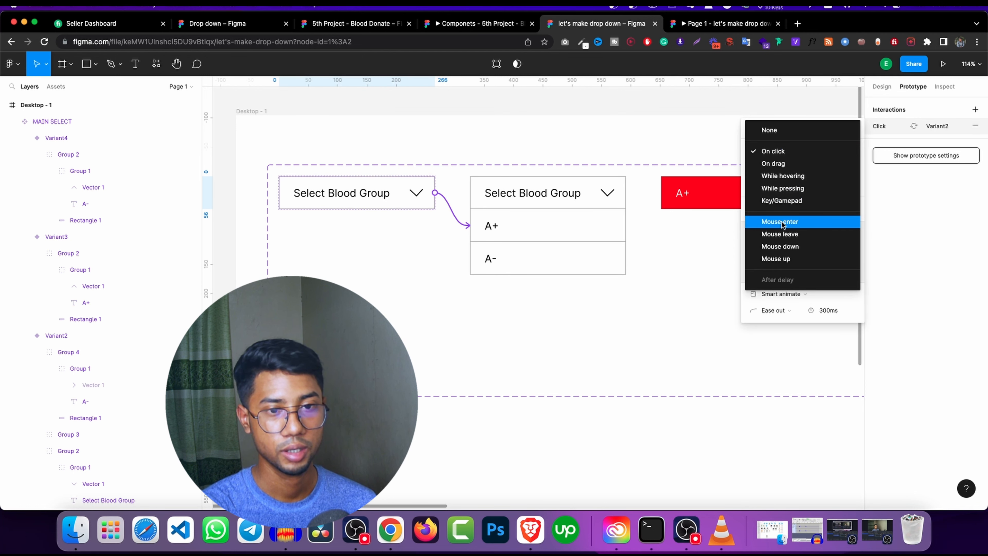
click(784, 222)
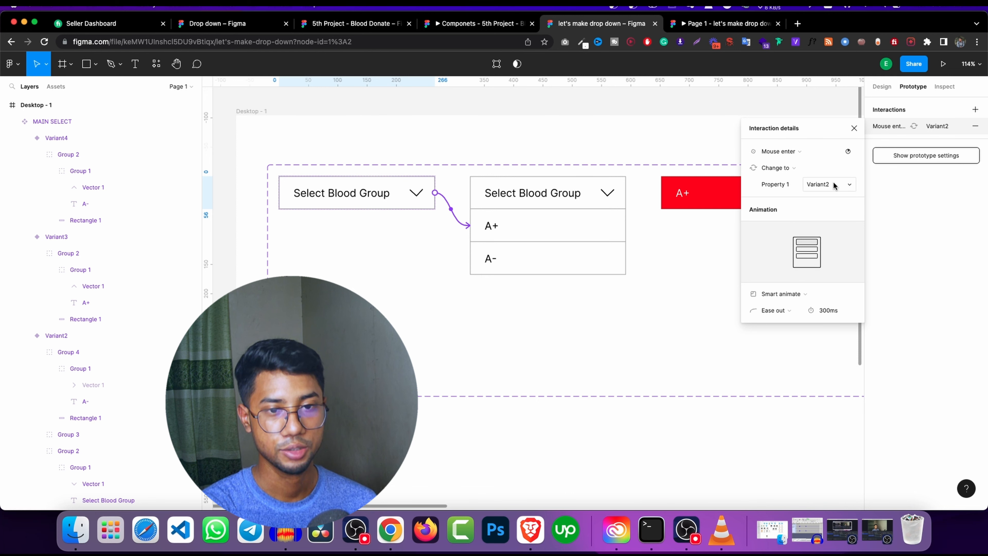
click(853, 127)
- Test the mouse-enter behaviour of the dropdown in the prototype preview, including reopening it and leaving its area
click(737, 24)
click(430, 227)
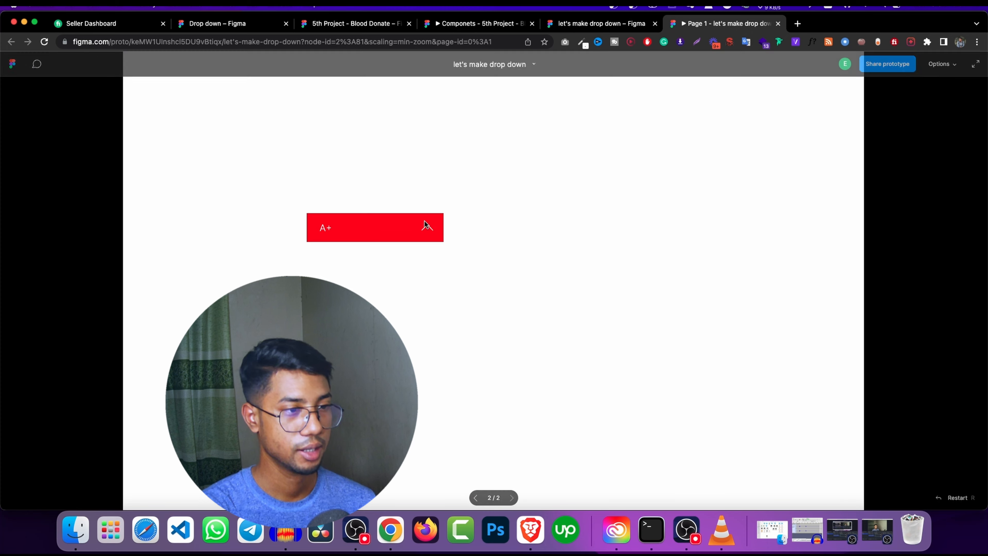
click(151, 221)
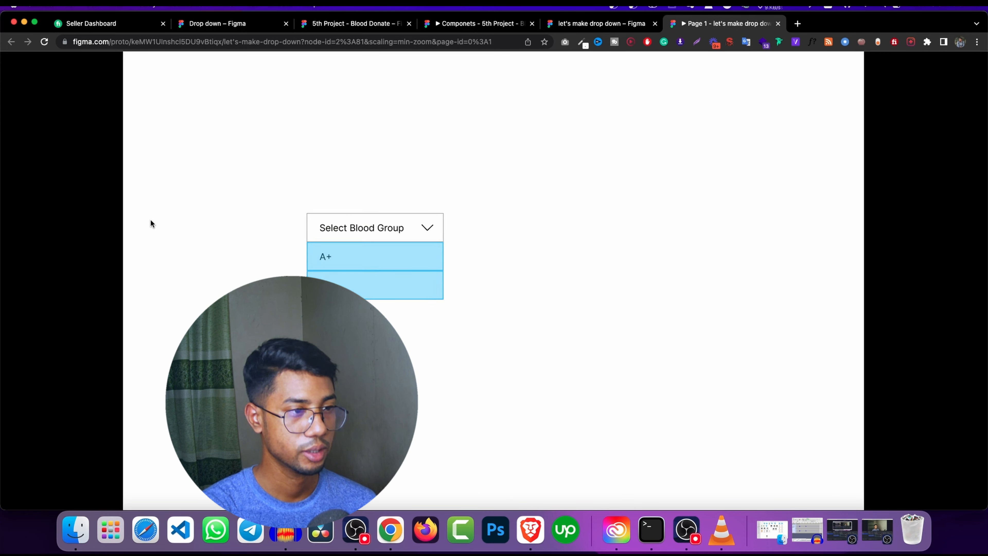
click(426, 228)
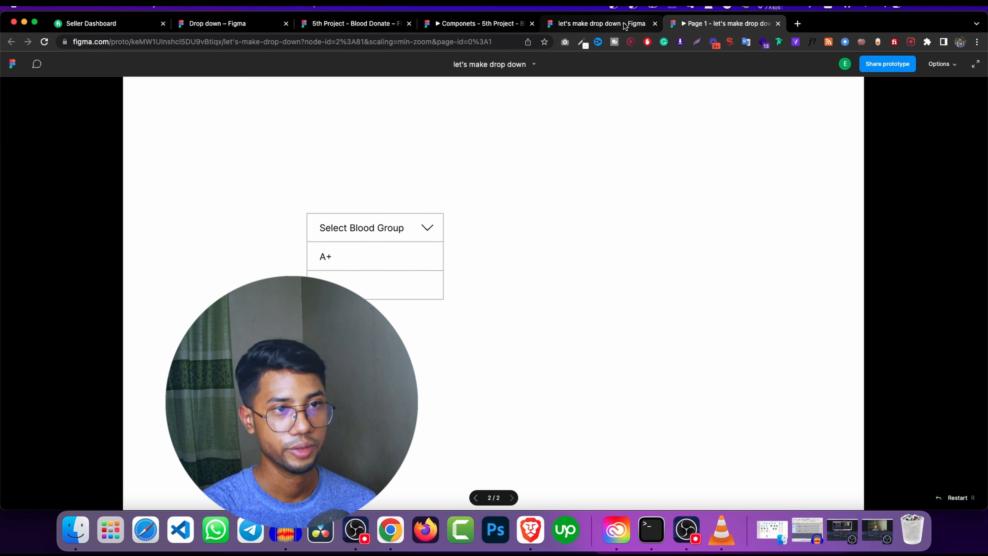
- Add an interaction to the expanded Variant2 in the design file with Mouse leave as its trigger
click(601, 23)
click(490, 207)
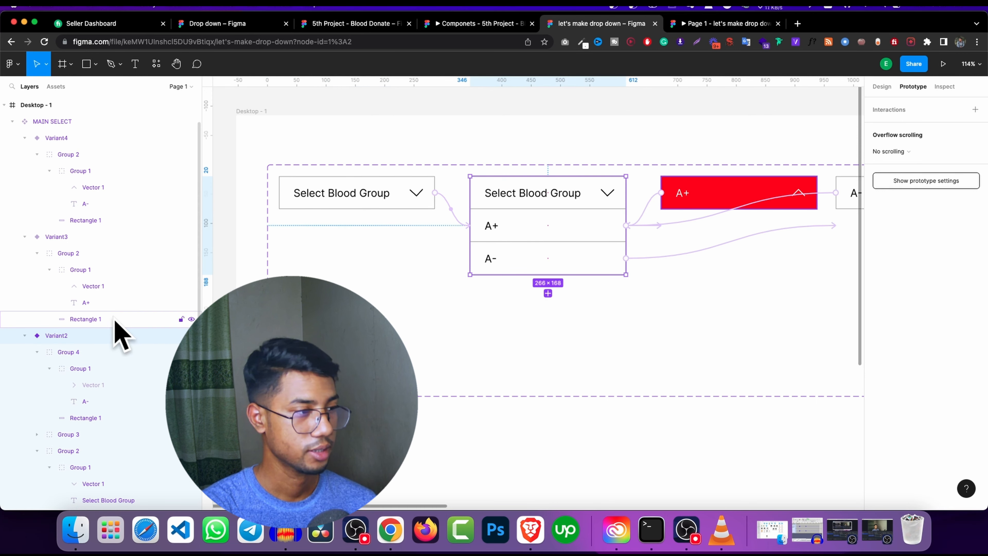
click(974, 110)
click(881, 128)
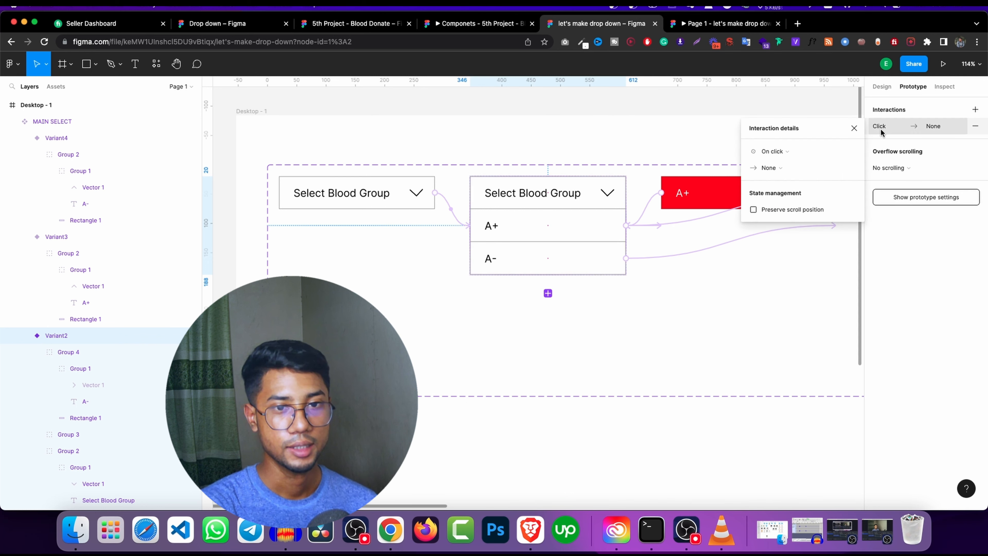
click(776, 154)
click(811, 234)
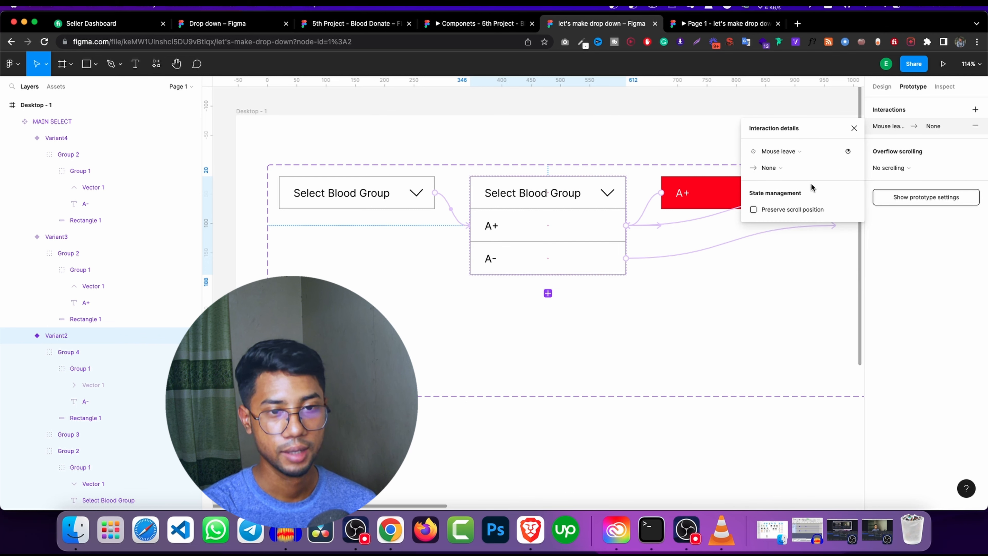
- Set Variant2's mouse-leave interaction to Change to Default with a Smart animate transition
click(785, 168)
click(782, 202)
click(827, 184)
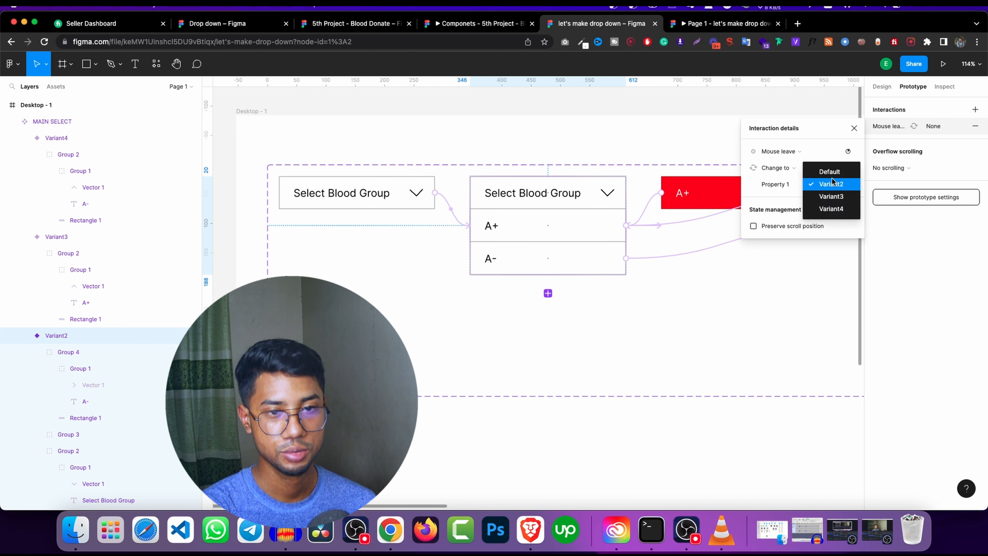
click(829, 172)
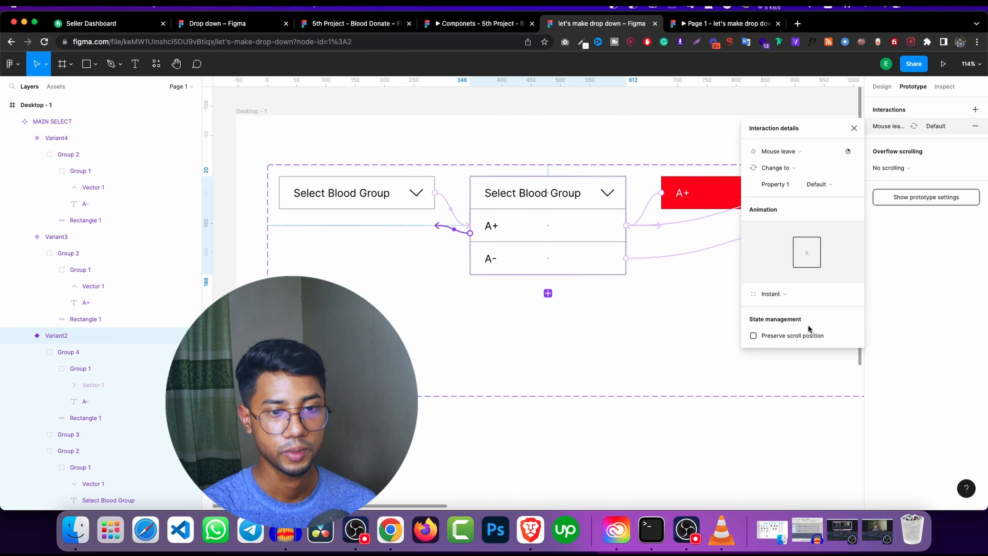
click(774, 294)
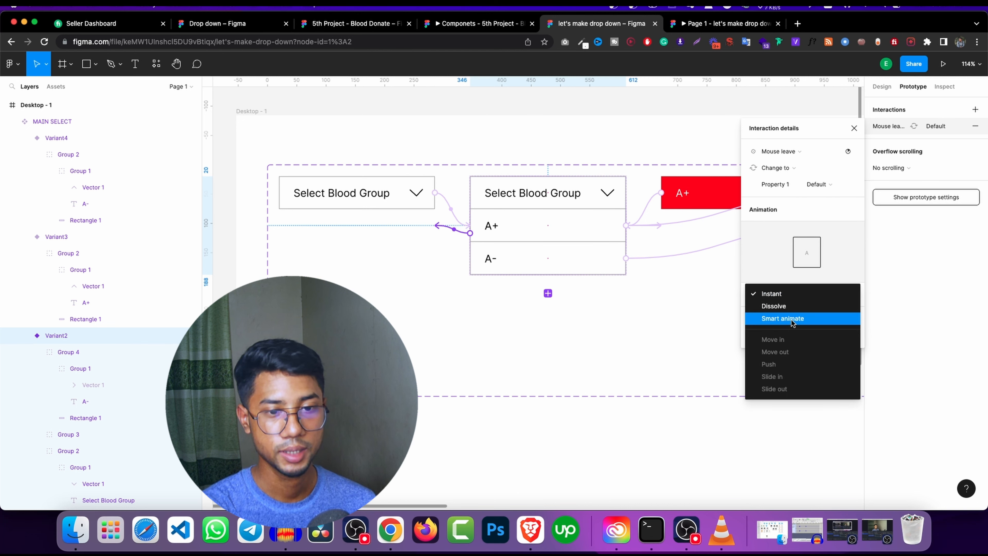
click(782, 319)
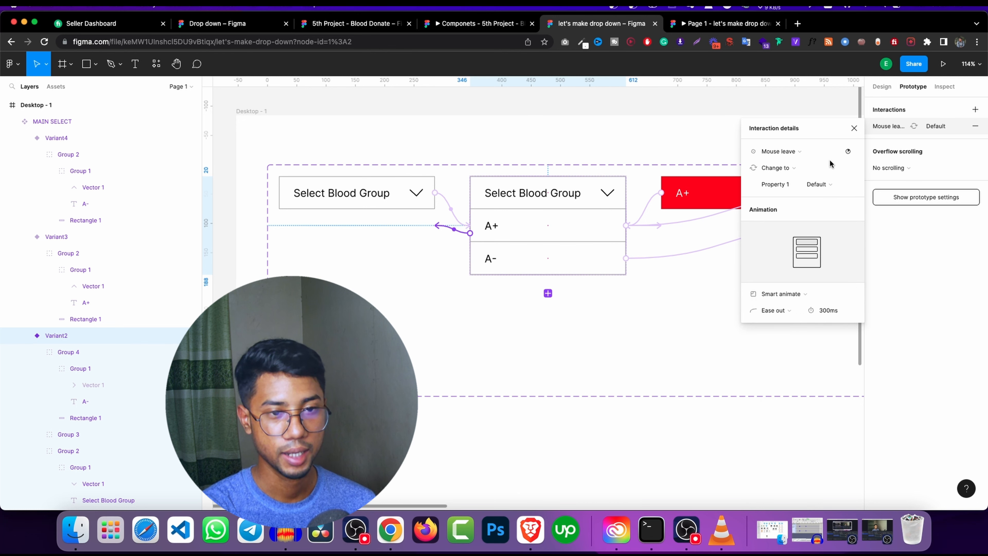
click(854, 128)
click(598, 139)
- Test the mouse-leave closing and the A+ selection in the prototype preview, and return to the design file
click(726, 23)
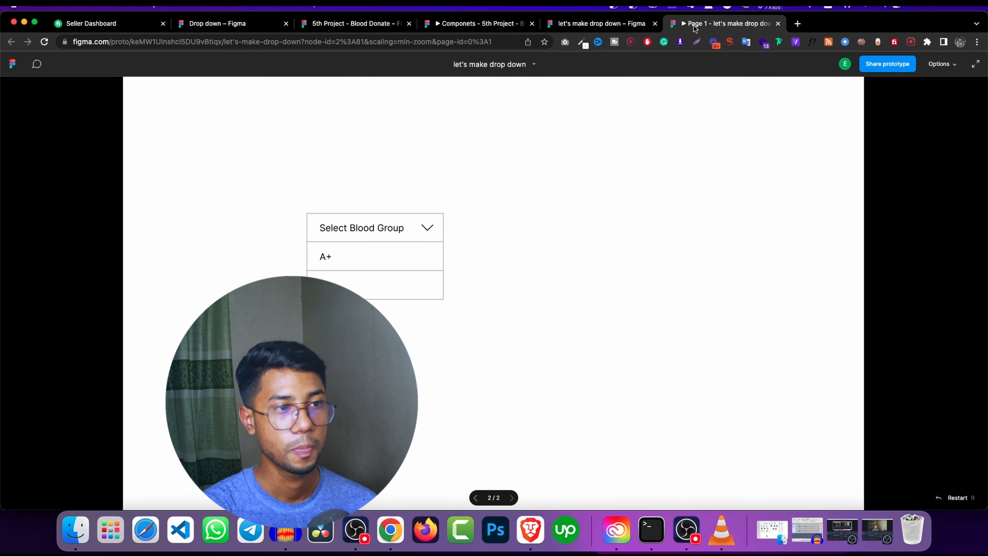
click(378, 217)
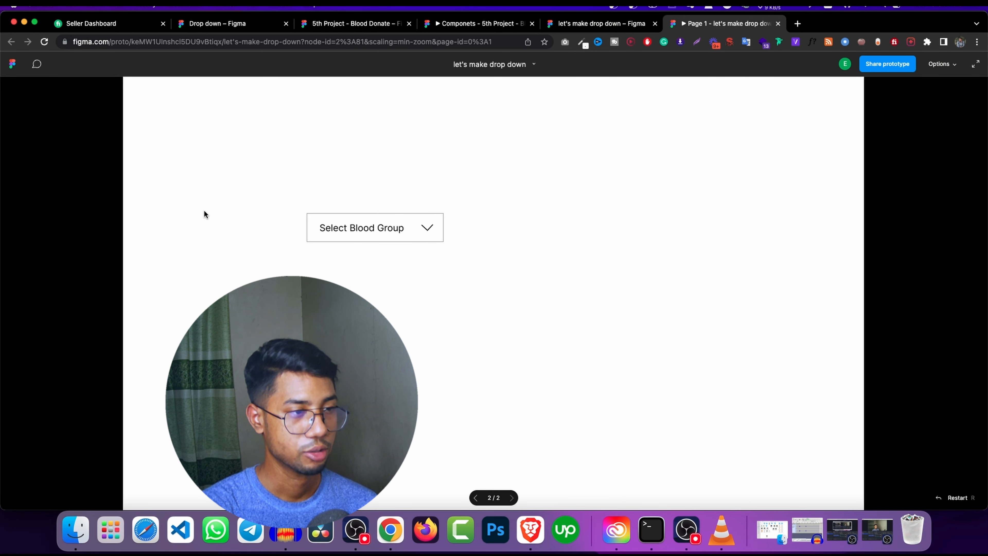
click(364, 231)
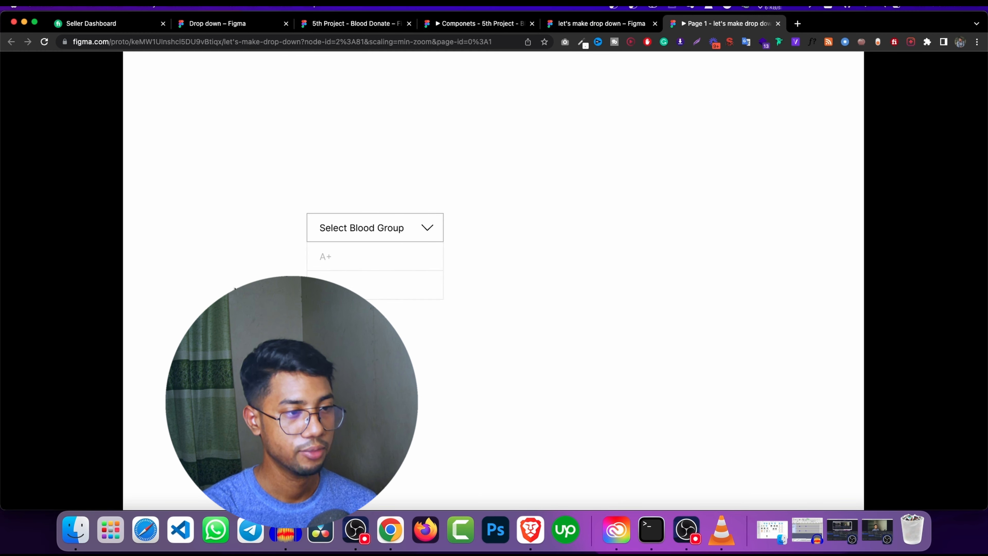
click(343, 260)
click(375, 229)
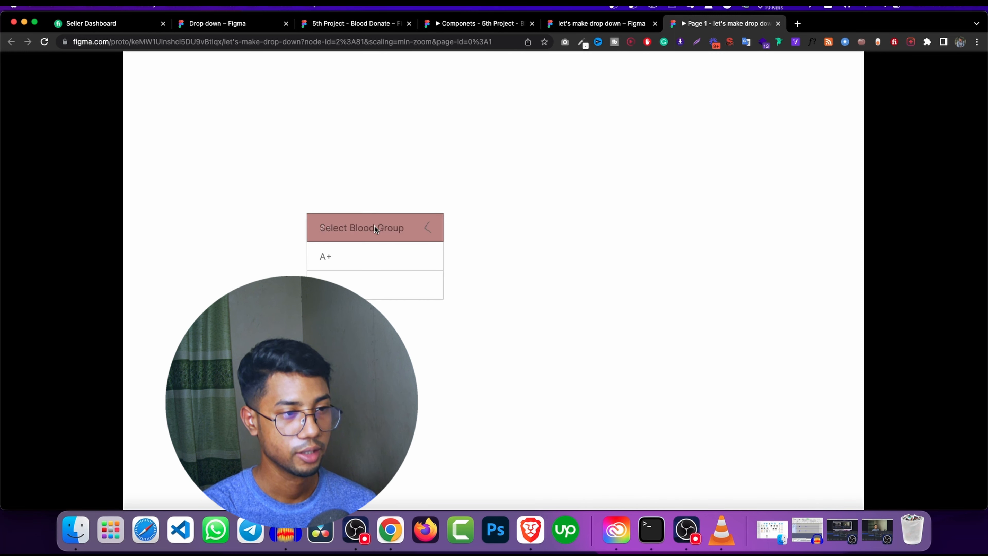
click(374, 229)
click(582, 26)
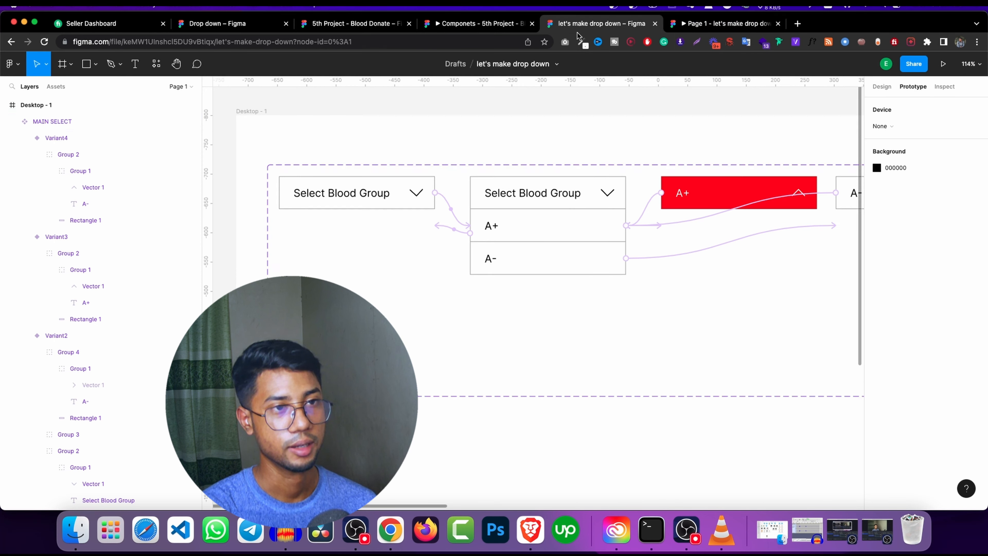
scroll(662, 145, down, 5)
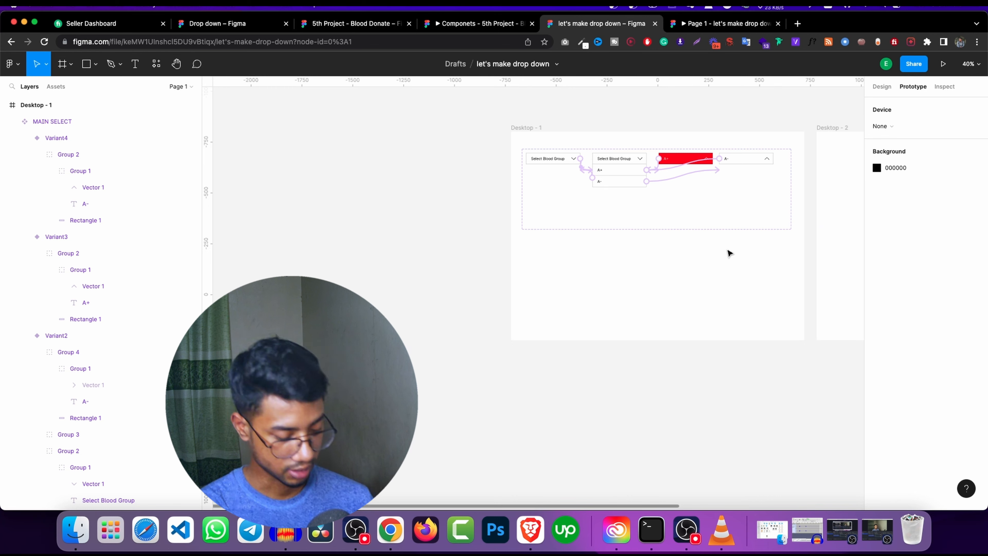
- Copy the closed Select Blood Group group from Desktop - 2 onto Desktop - 1, below the component set
drag(710, 287, 639, 322)
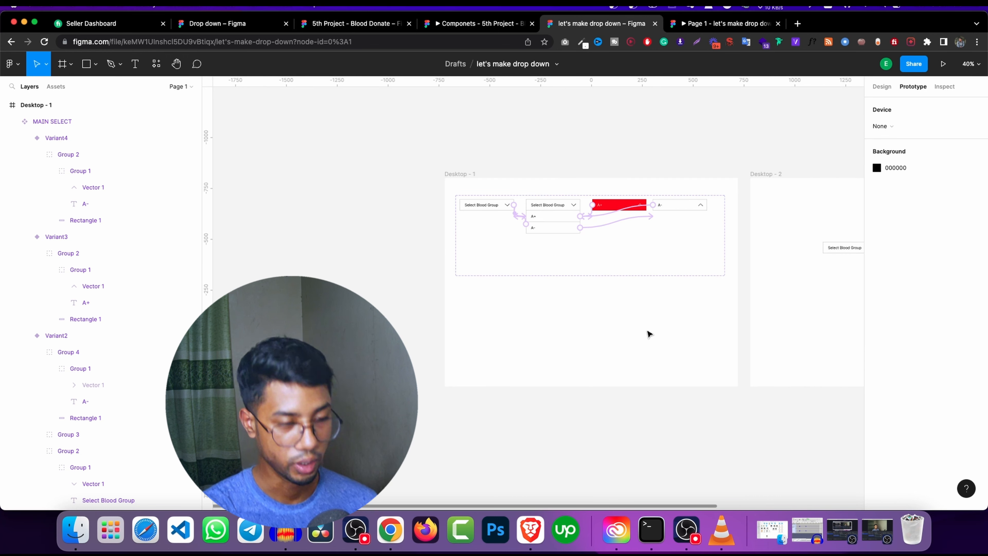
click(834, 250)
double_click(831, 248)
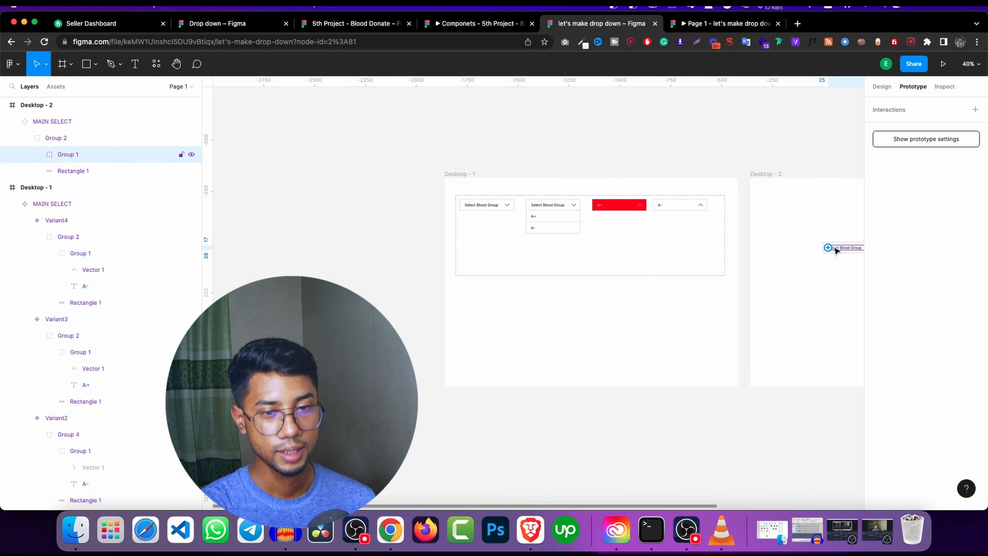
click(72, 144)
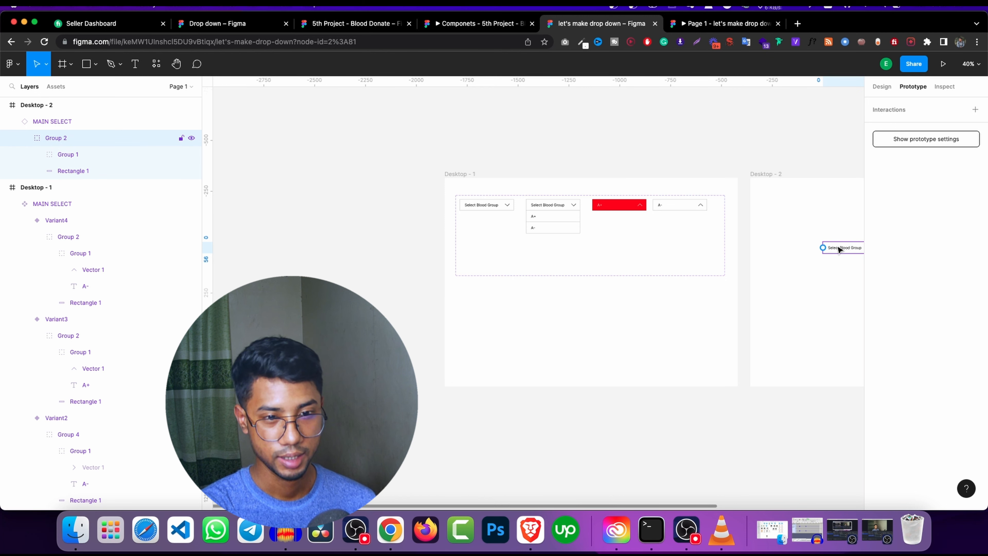
click(881, 88)
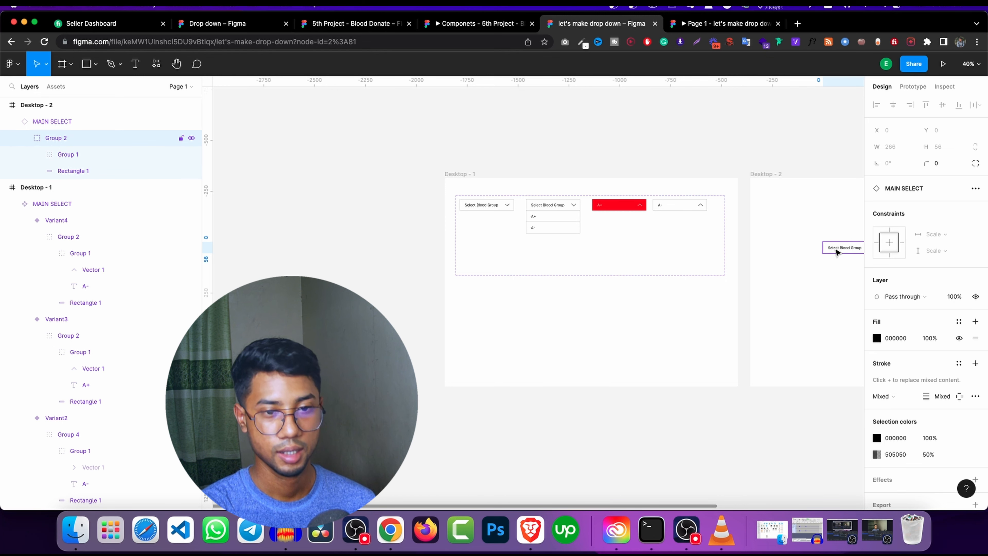
drag(836, 250, 488, 310)
- Copy Variant2's A- option row twice and stack the copies directly beneath the copied Select Blood Group header
click(551, 219)
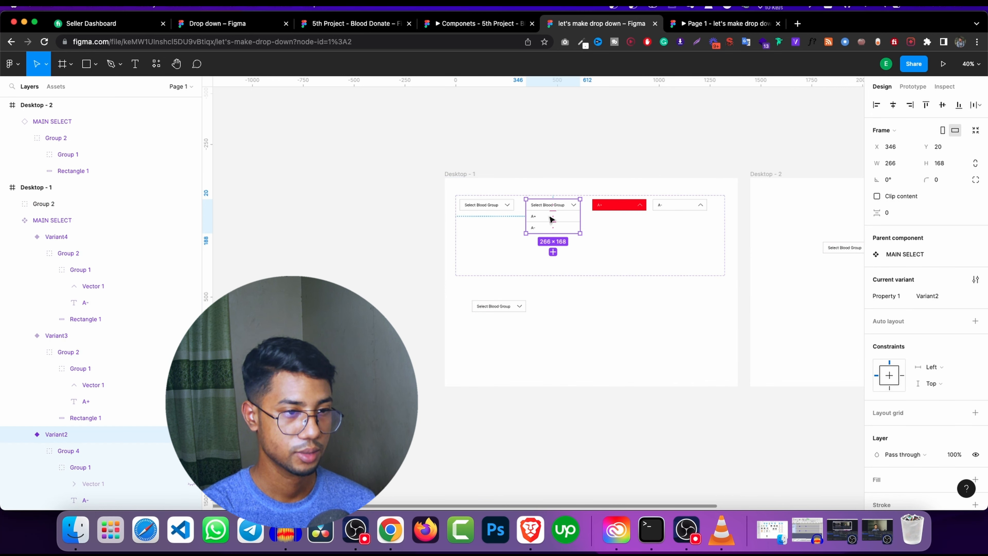
click(97, 466)
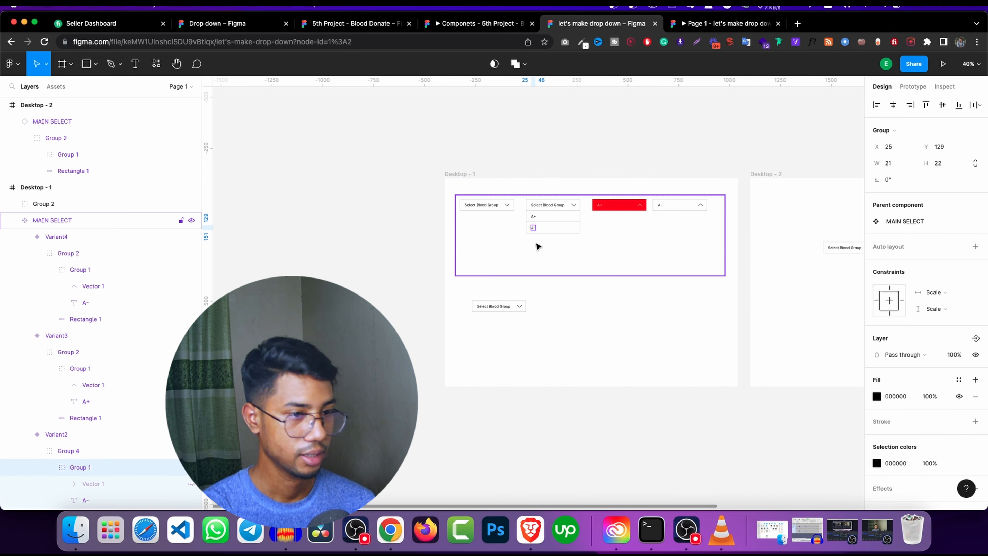
click(84, 449)
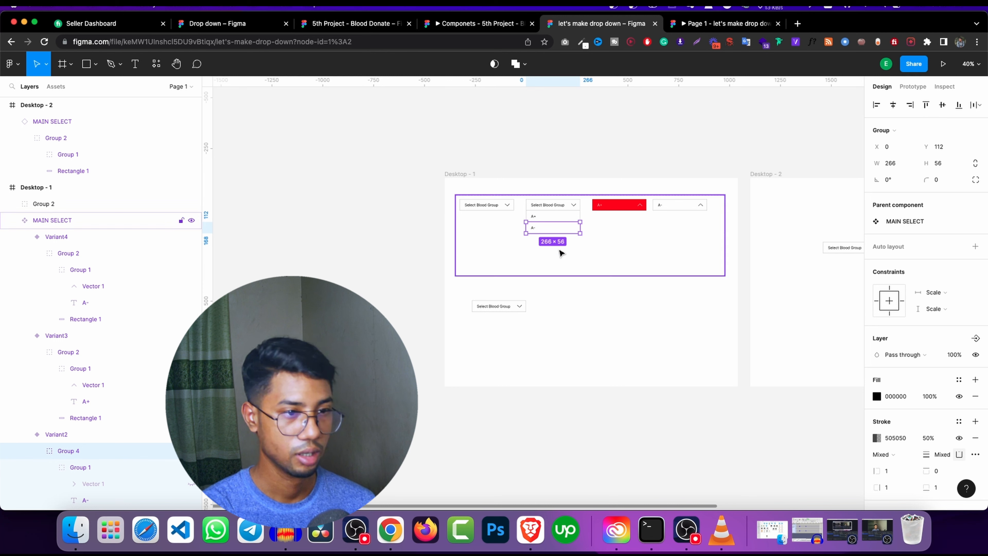
drag(557, 227, 536, 387)
scroll(502, 319, up, 5)
scroll(523, 322, up, 5)
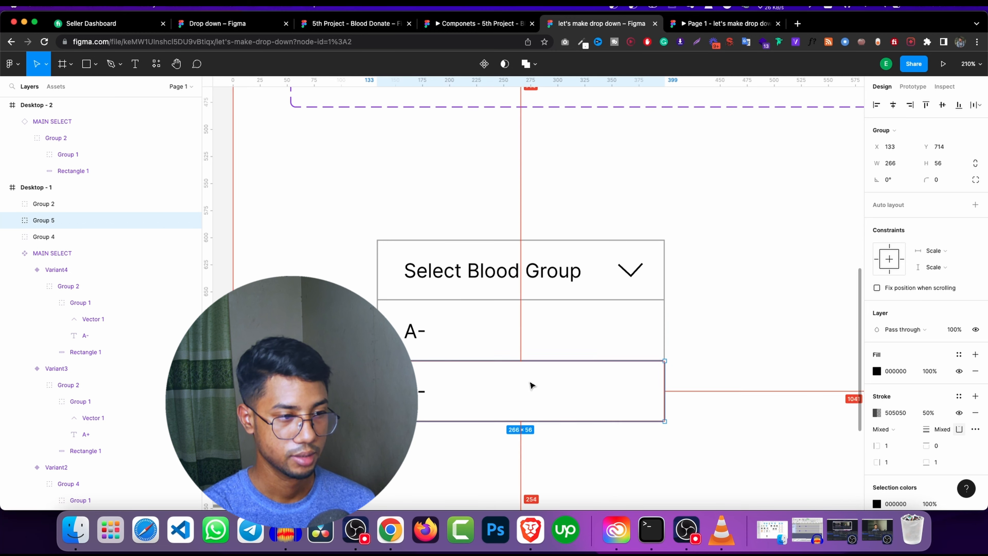
- Change the upper option row's text to A+ and move the three stacked rows together to X 214 on Desktop - 1
double_click(410, 333)
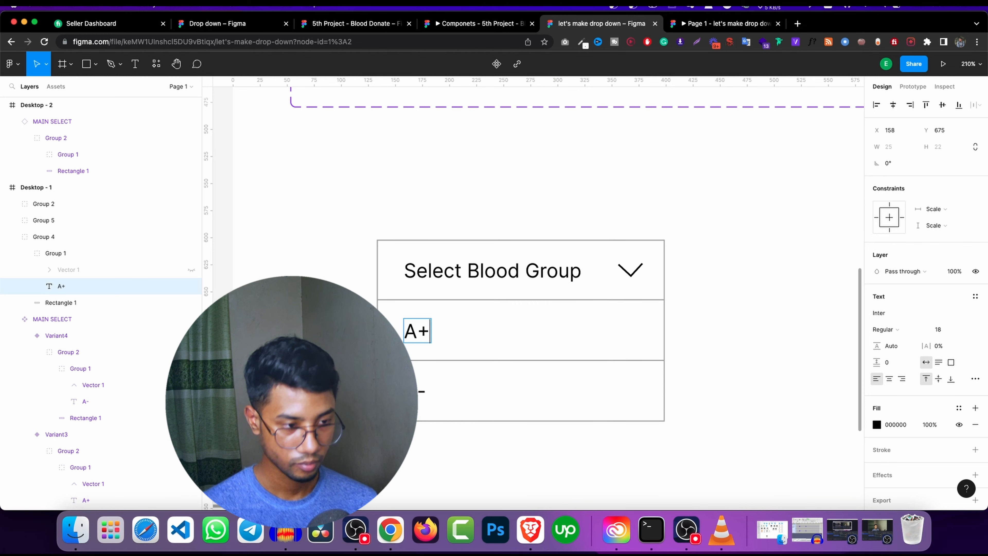
scroll(545, 176, down, 3)
click(640, 232)
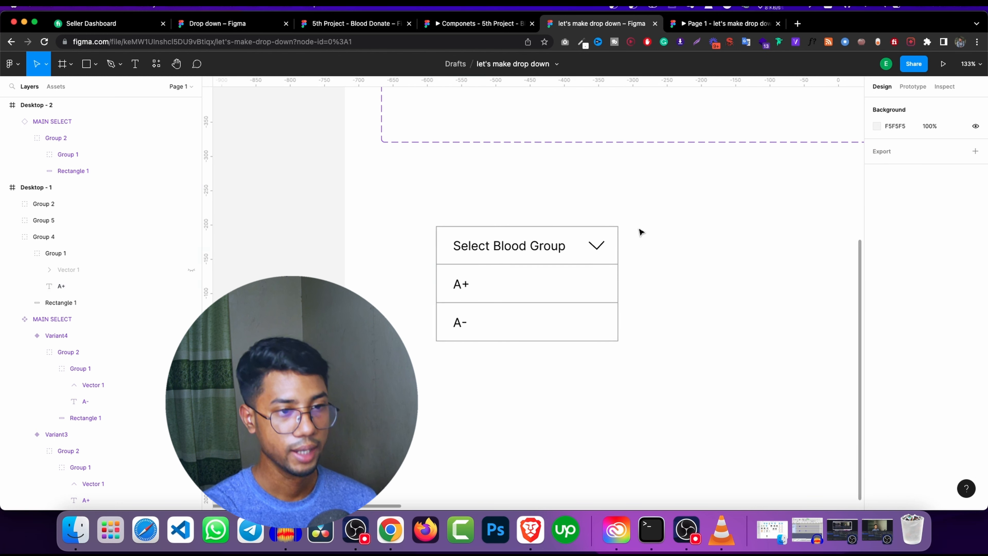
drag(641, 233, 465, 356)
drag(512, 333, 567, 350)
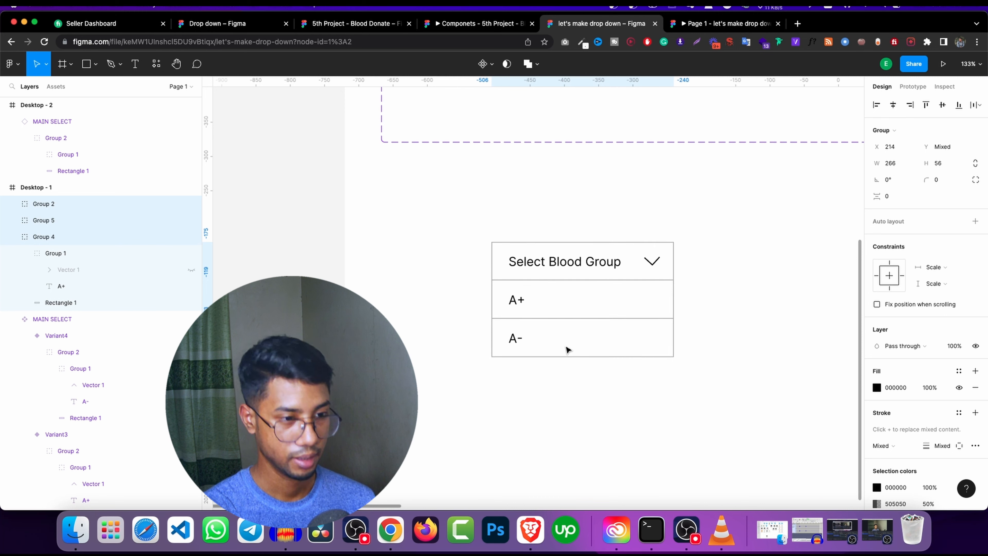
click(728, 323)
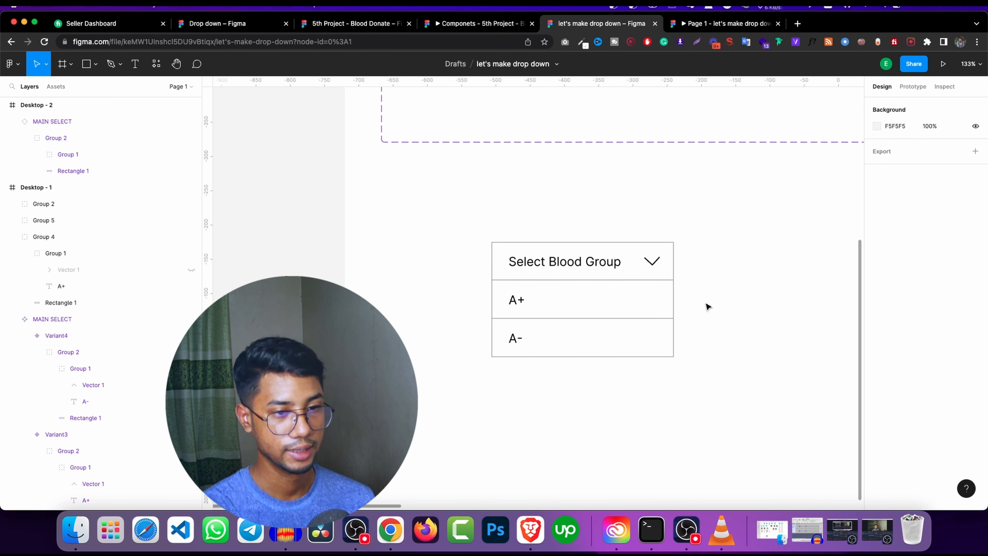
- Group the A+ and A- rows together, and group that result with the Select Blood Group header
drag(746, 287, 508, 370)
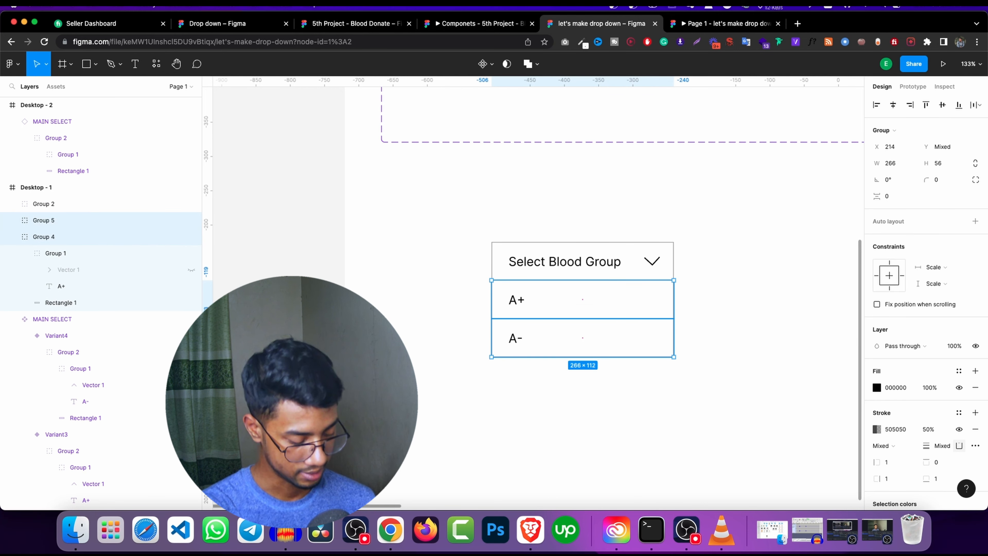
key(ctrl+g)
click(727, 250)
drag(775, 228, 421, 384)
key(ctrl+g)
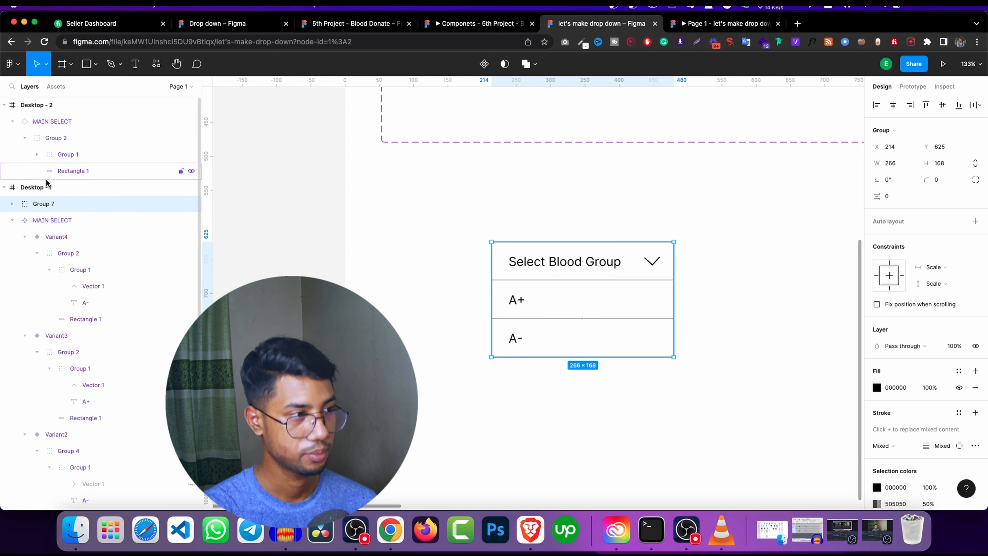
- Draw a rectangle about 266 × 57 covering the Select Blood Group header
click(95, 64)
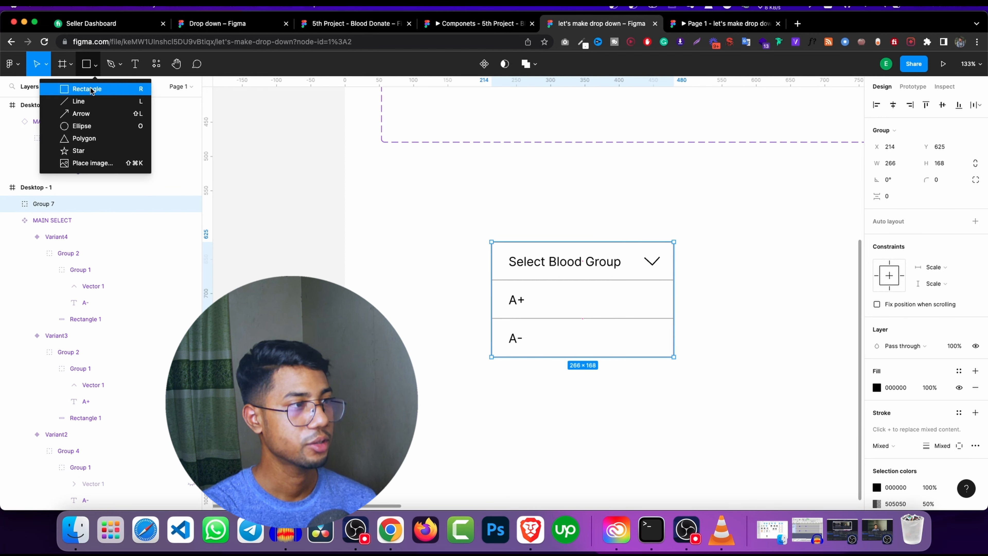
click(84, 84)
drag(491, 242, 674, 278)
click(515, 222)
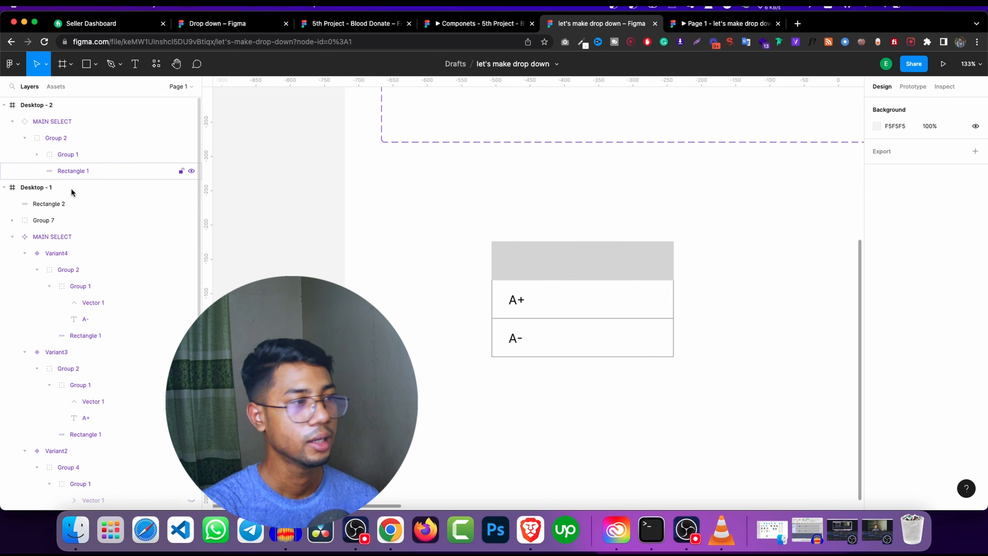
- Reorder the layers so that Rectangle 2 sits beneath the grouped dropdown, Group 7
click(49, 203)
drag(51, 224, 50, 222)
click(47, 207)
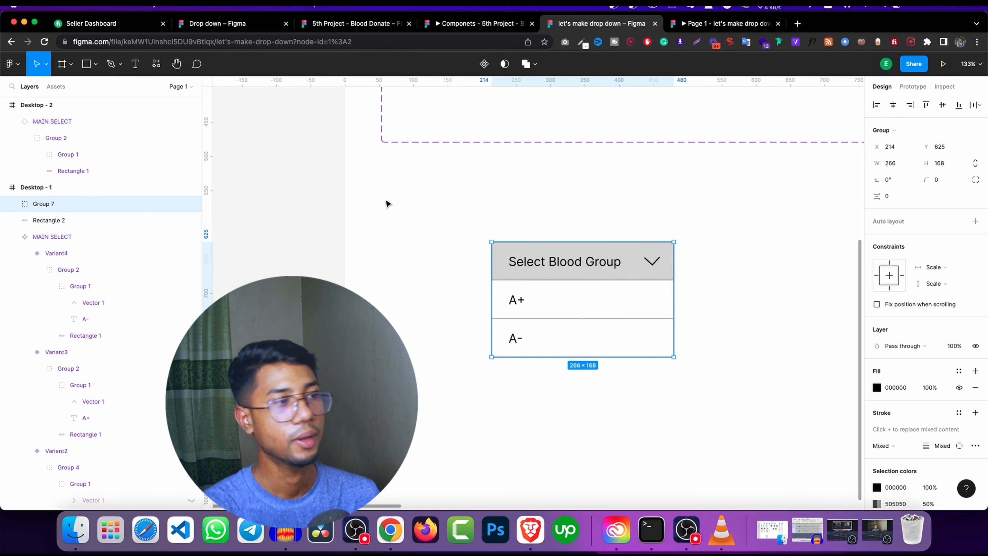
click(71, 220)
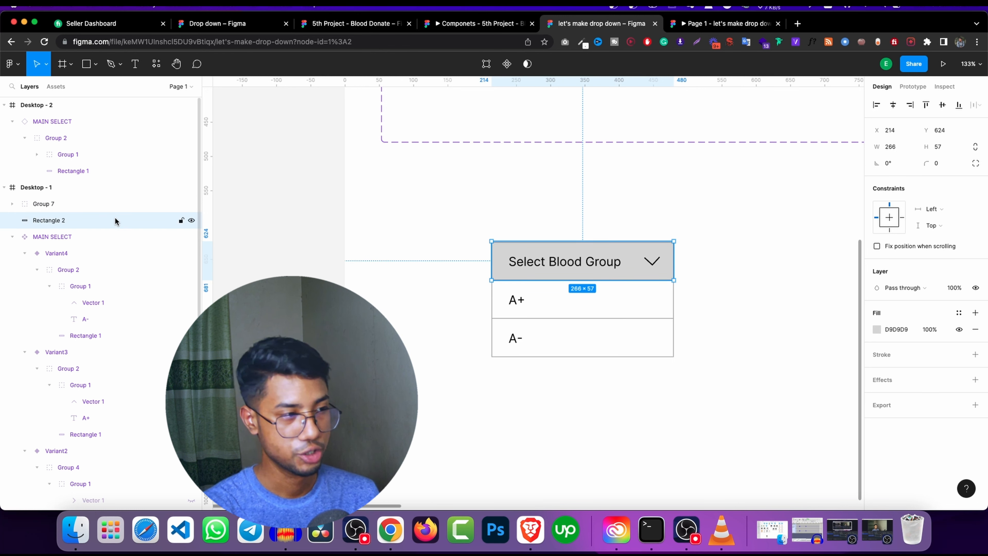
- Add a fill with colour FFF to Rectangle 1 inside the header's Group 2
click(11, 205)
click(12, 204)
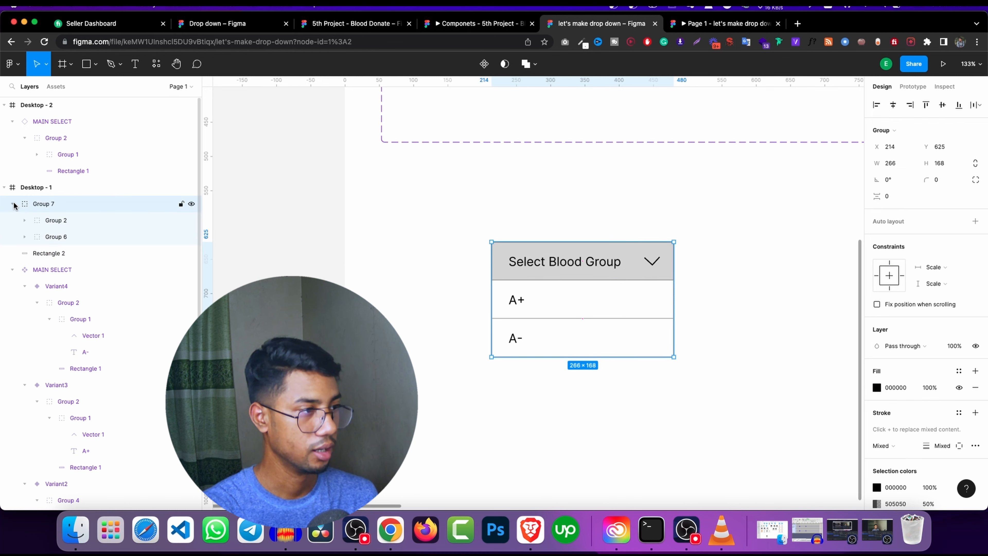
click(25, 220)
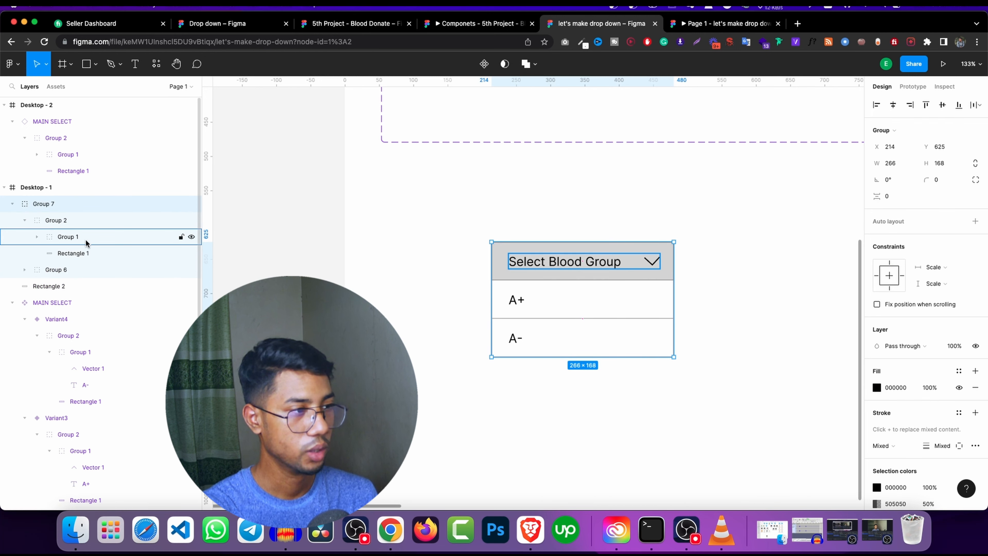
click(73, 252)
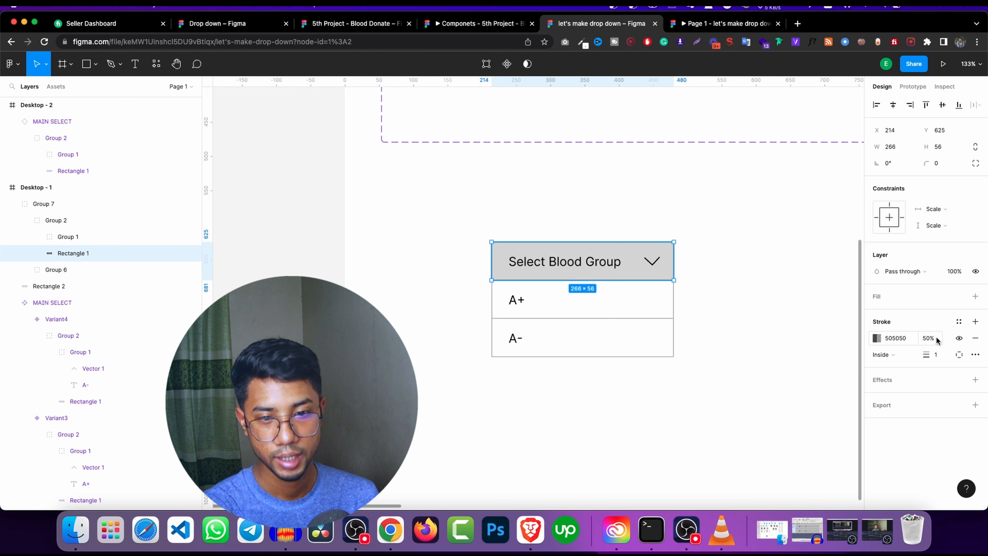
click(975, 296)
click(902, 314)
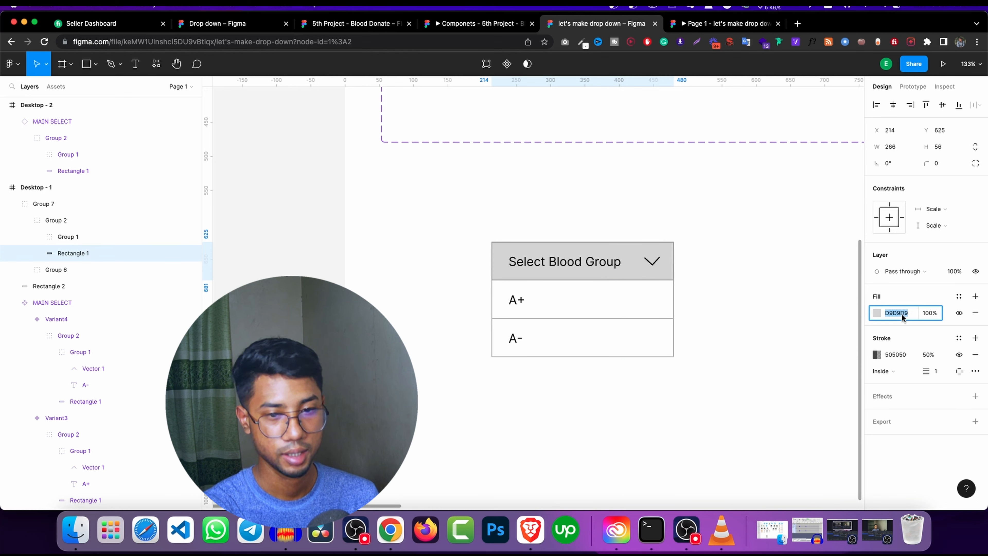
text(FFF)
click(779, 326)
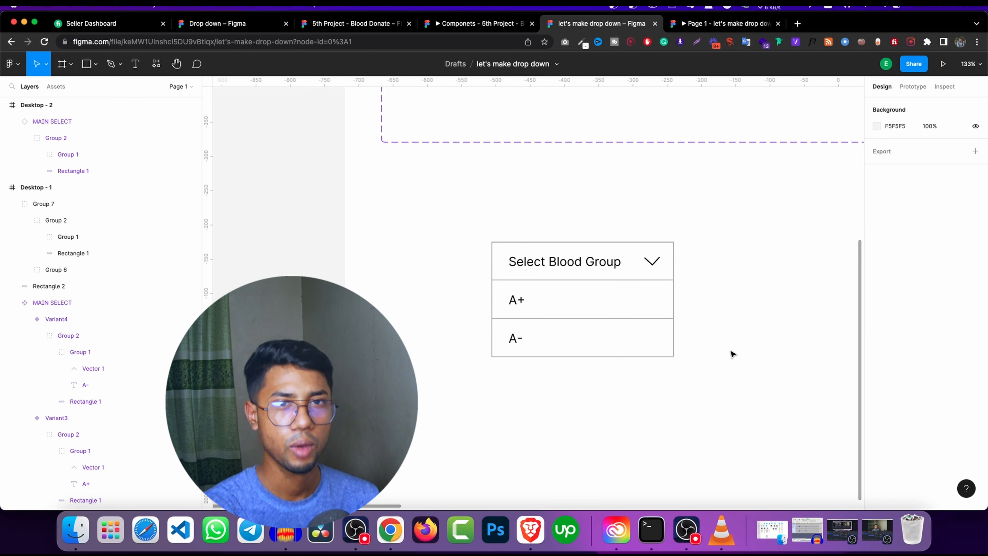
- Mask Group 7 with Rectangle 2 using Use as mask
click(83, 206)
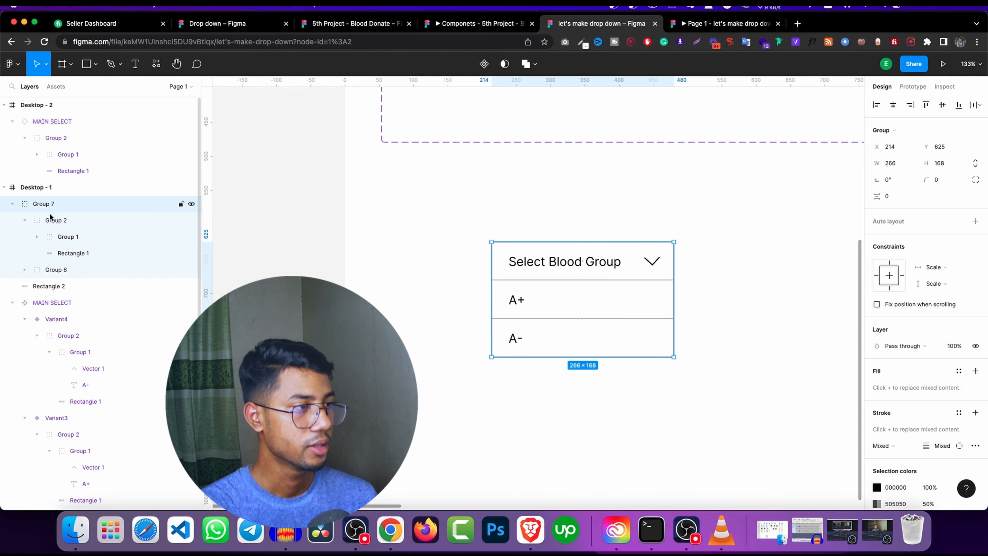
click(60, 288)
click(11, 203)
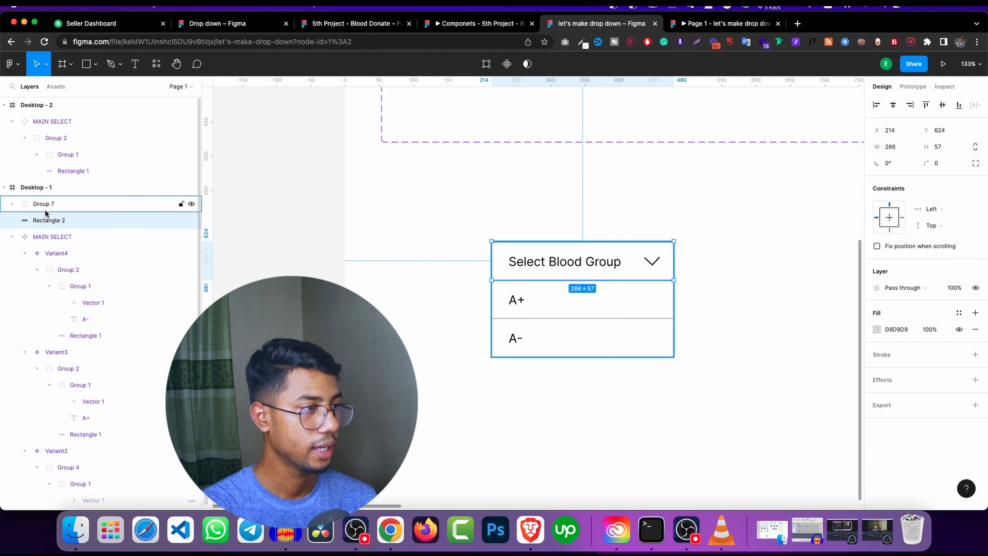
click(63, 210)
shift+click(61, 221)
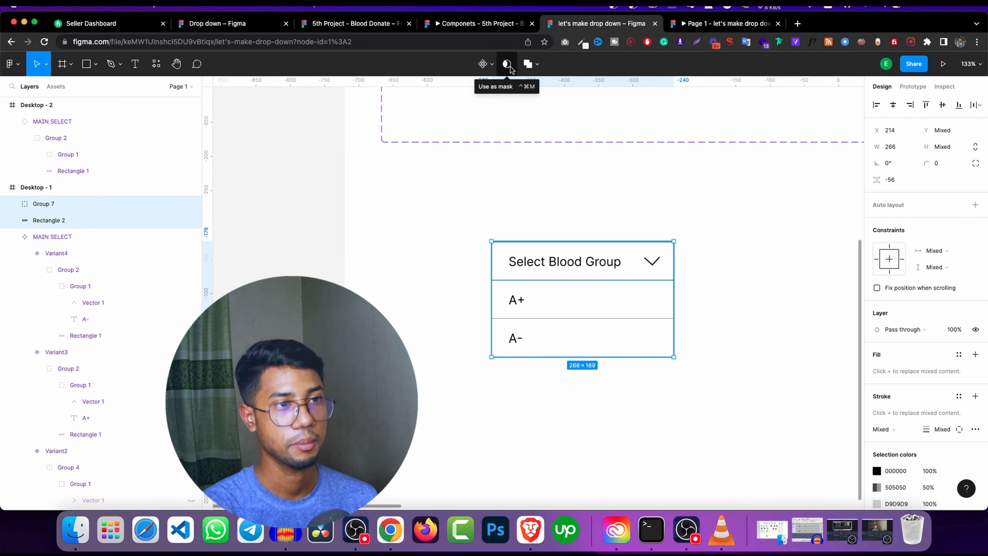
click(507, 64)
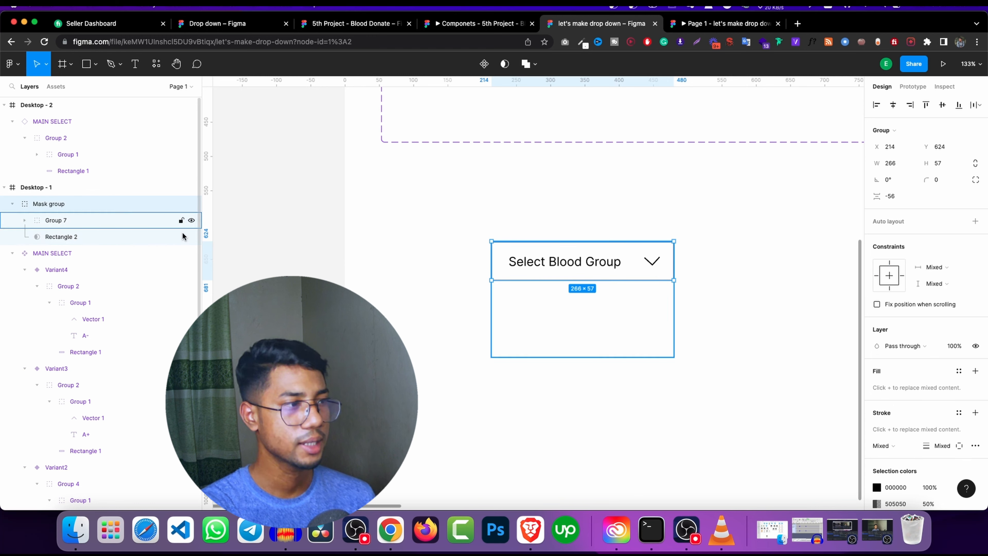
- Duplicate the masked dropdown and place the two side by side at about X 53 and X 368
scroll(622, 256, down, 5)
click(738, 307)
click(593, 268)
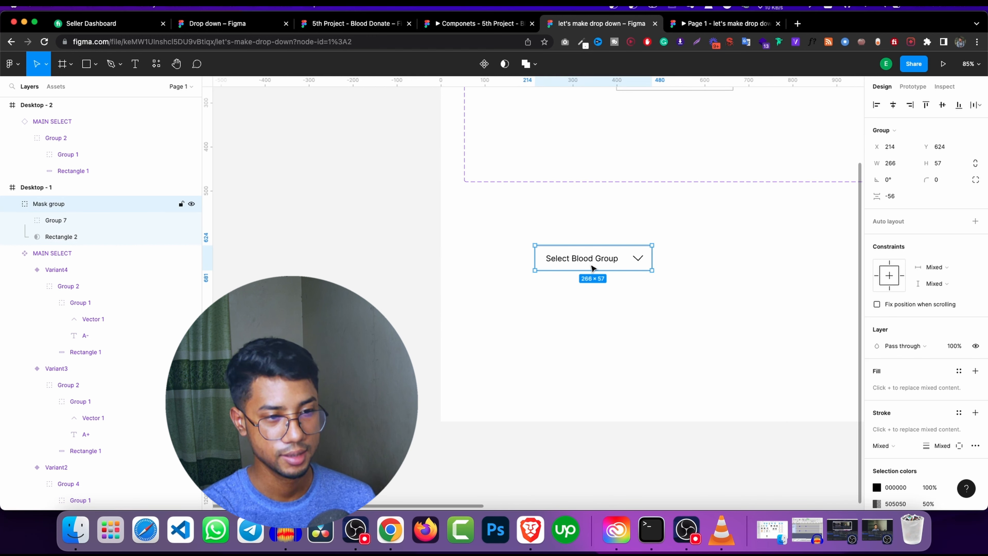
drag(593, 268, 661, 262)
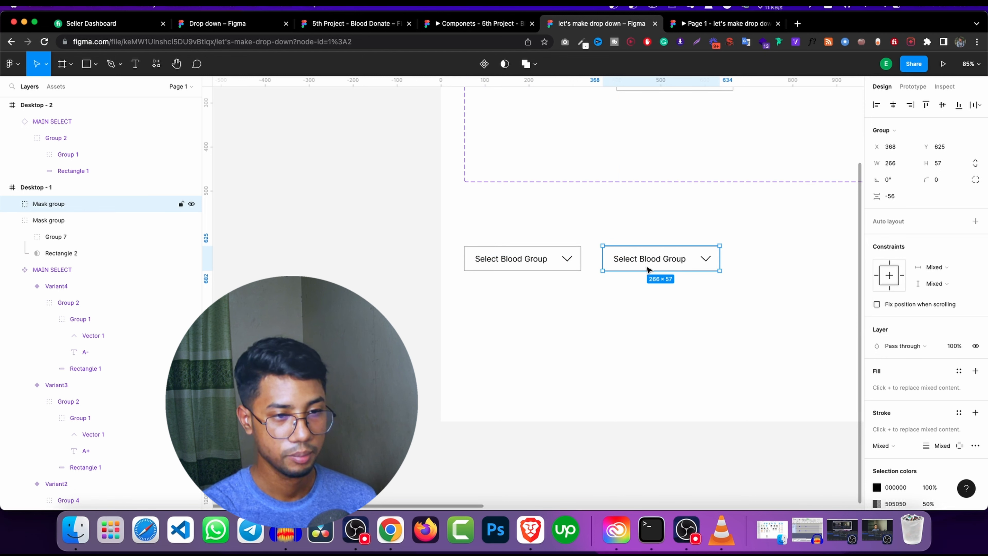
- Rename the duplicated mask group at X 368 to OPN
click(35, 221)
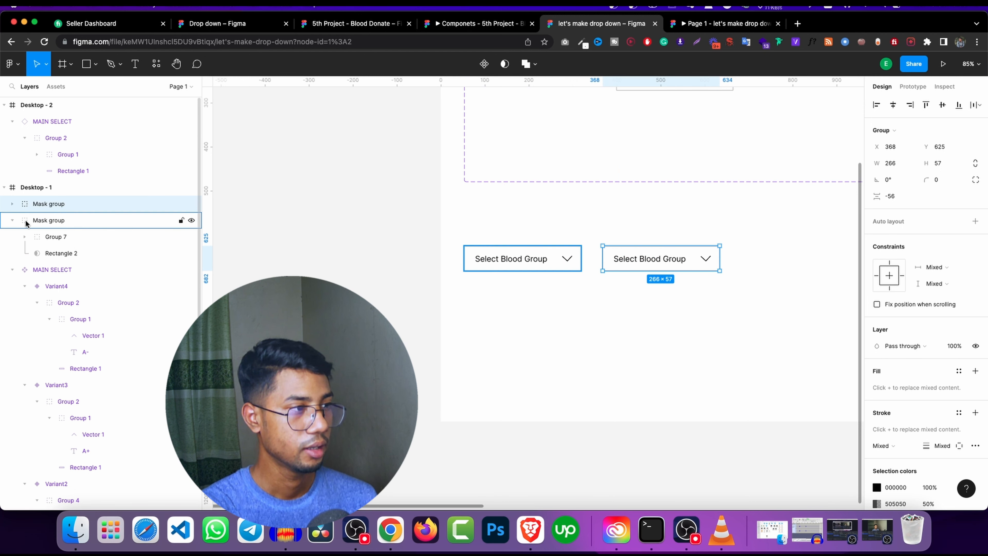
double_click(50, 221)
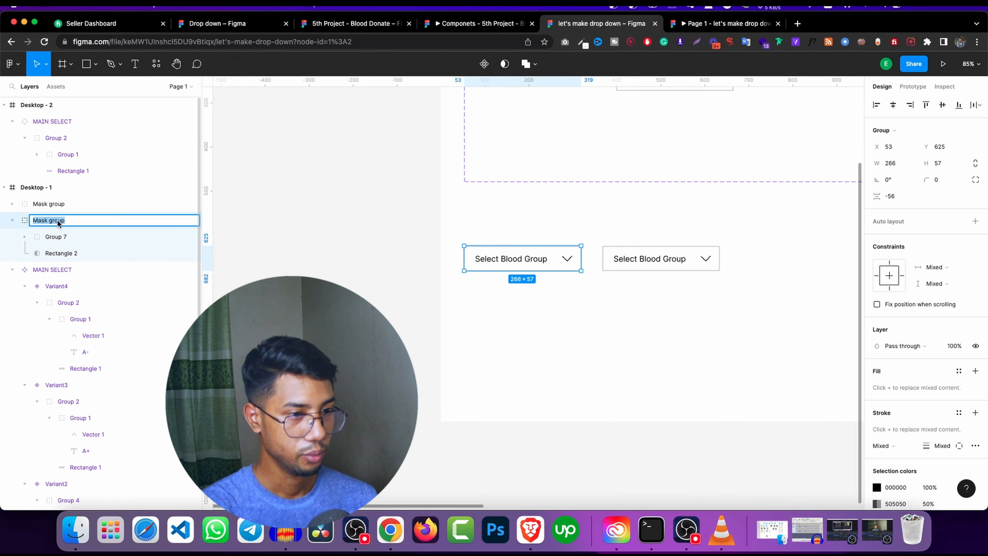
click(14, 220)
click(43, 205)
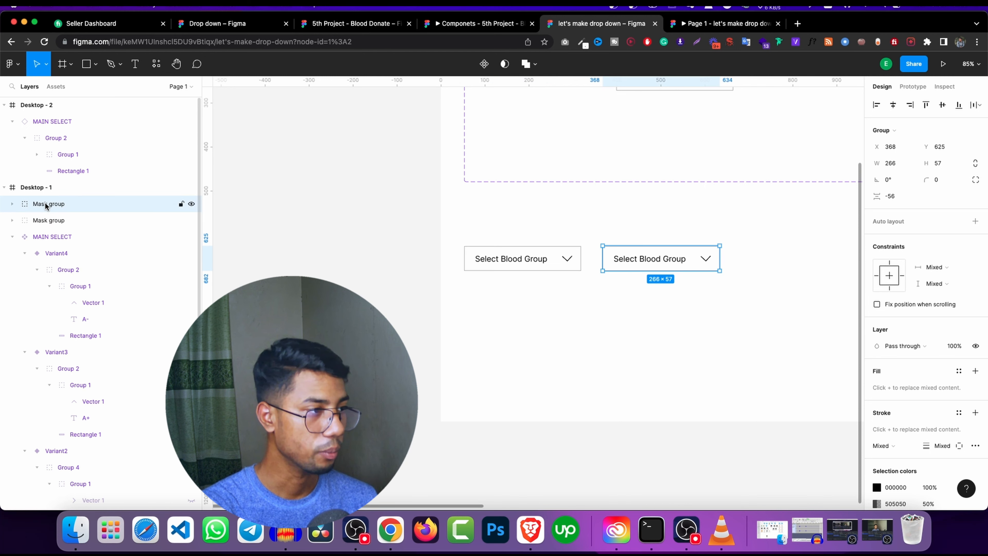
double_click(41, 205)
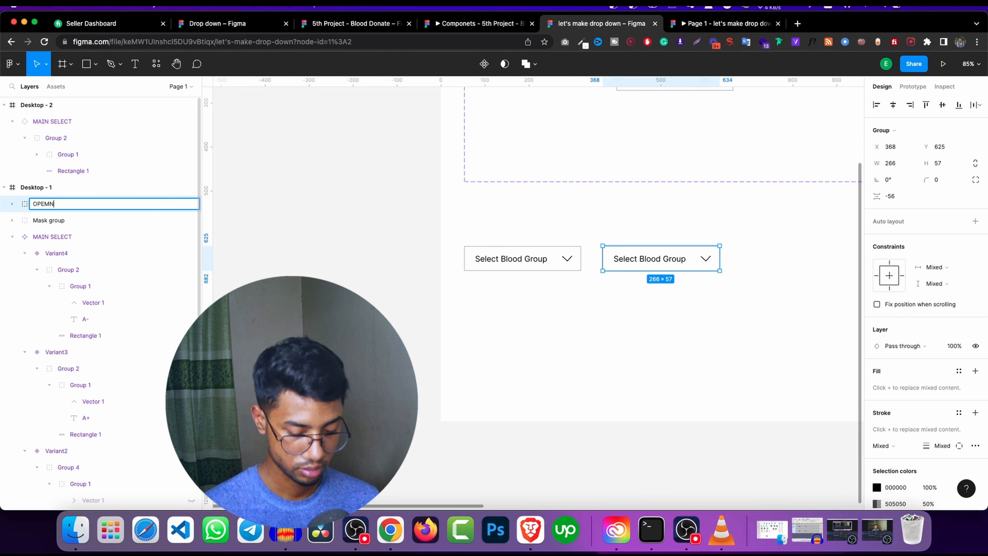
text(OPN)
click(382, 214)
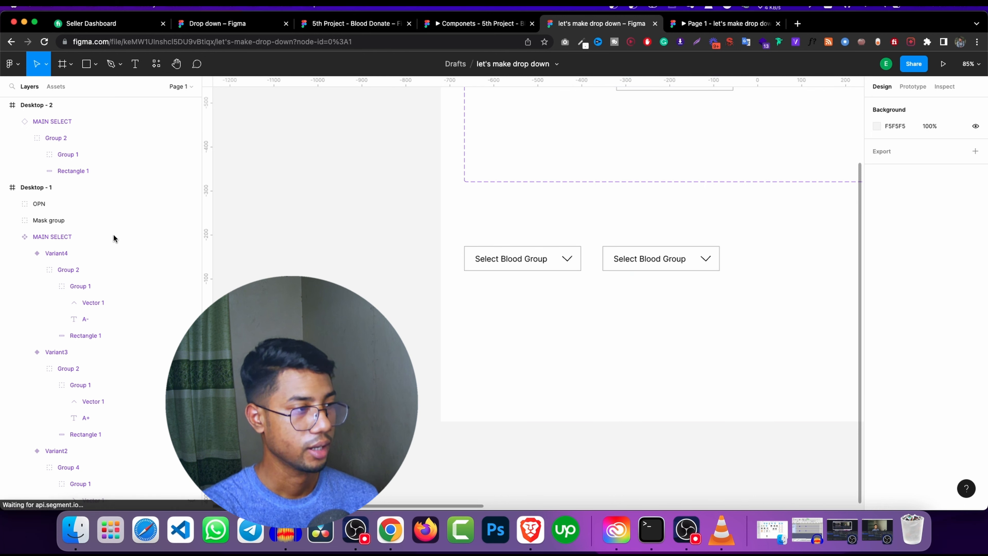
- Extend the Rectangle 2 mask inside OPN downward to a height of about 173 to reveal the A+ and A- rows
click(70, 205)
click(15, 204)
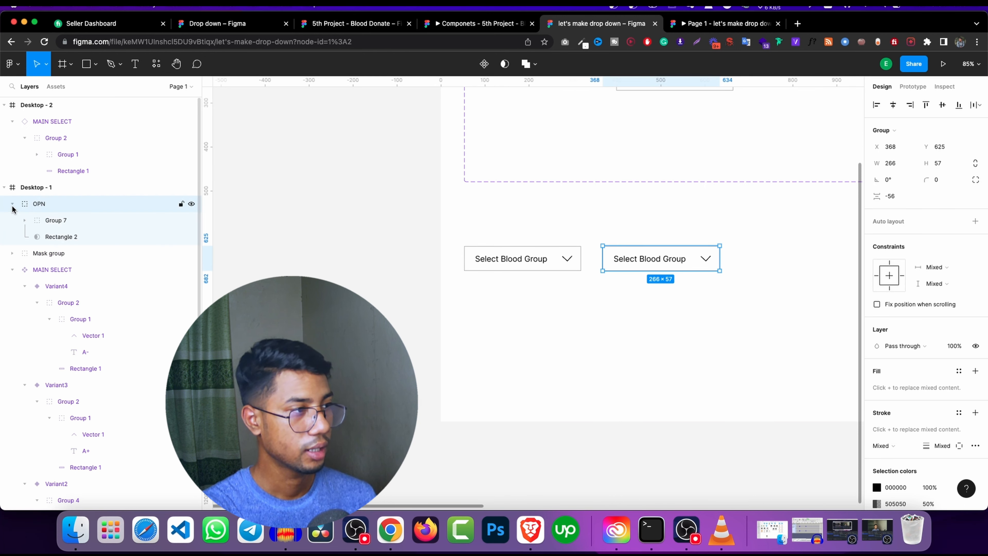
click(59, 236)
drag(670, 271, 678, 321)
key(Escape)
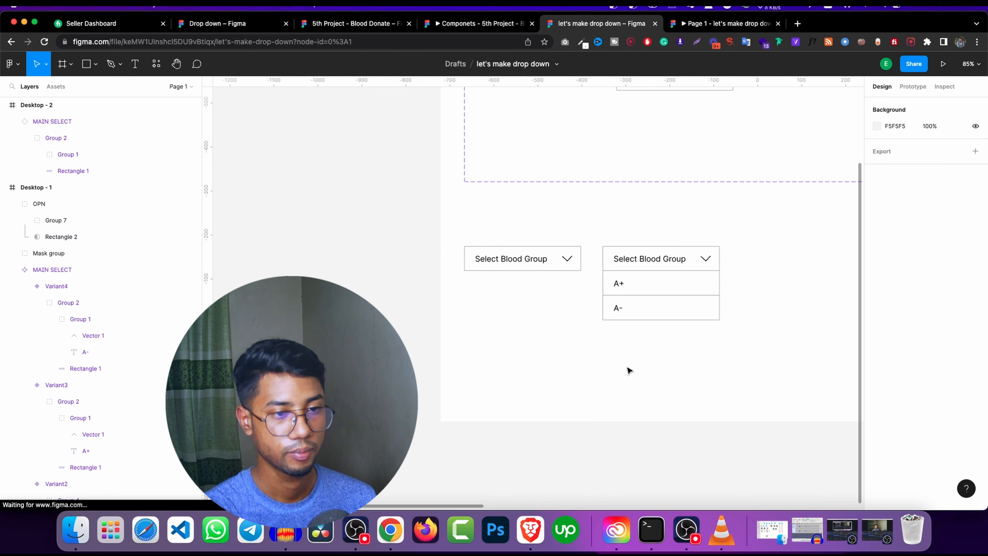
click(2, 215)
click(12, 203)
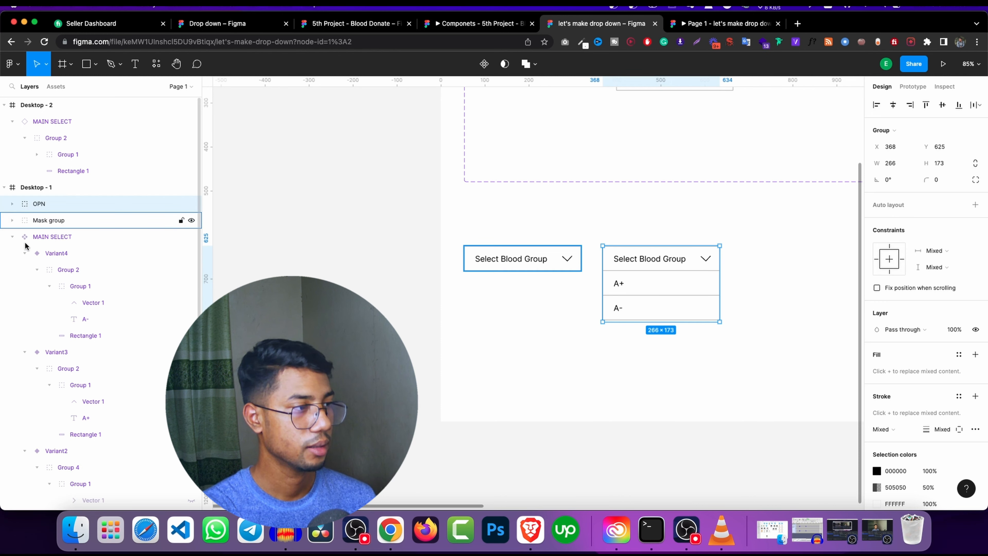
- Duplicate the closed Mask group and place the copy beside the open dropdown at about X 675
click(66, 220)
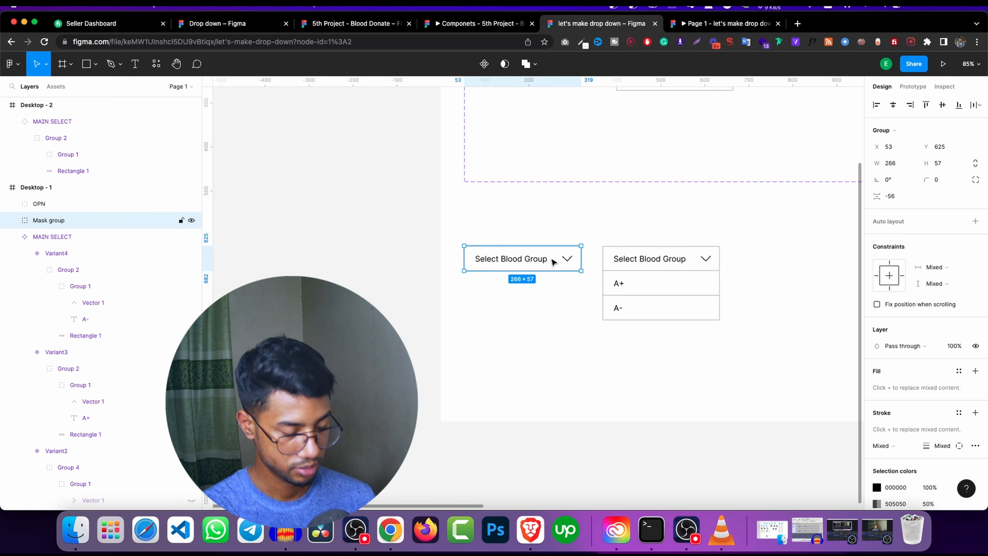
drag(554, 261, 753, 263)
double_click(723, 257)
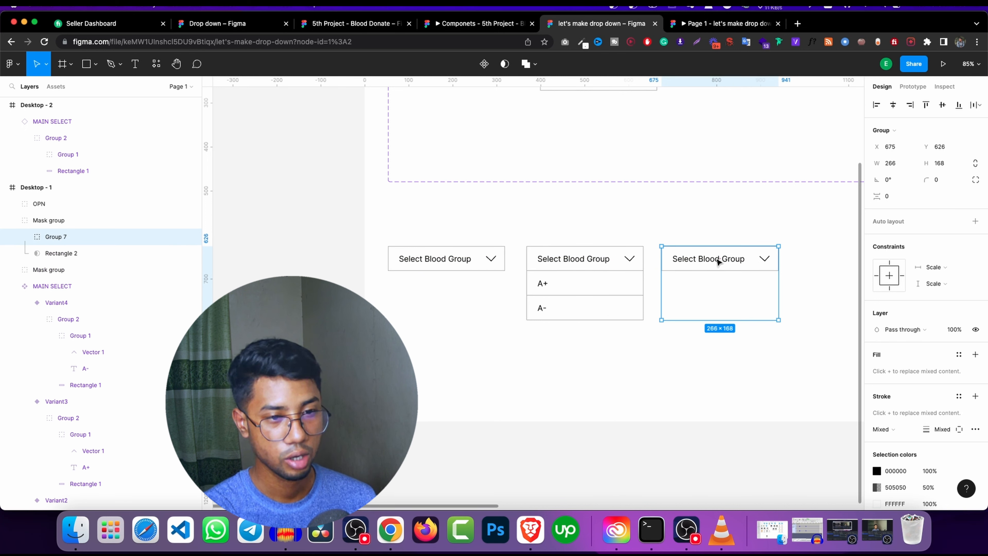
- Change the header text of the duplicated closed dropdown to A+ and rotate its chevron to point upward
click(25, 236)
click(61, 253)
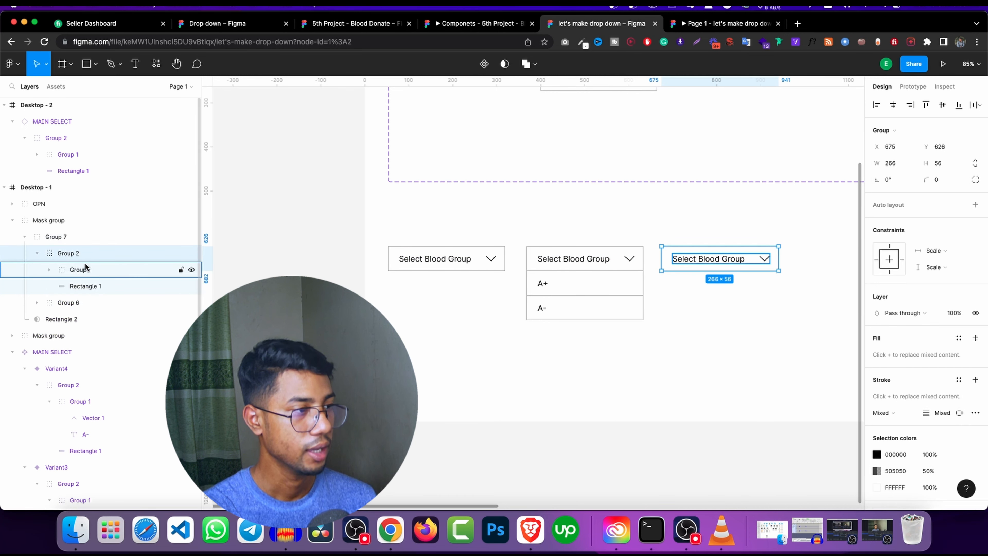
click(84, 285)
click(690, 258)
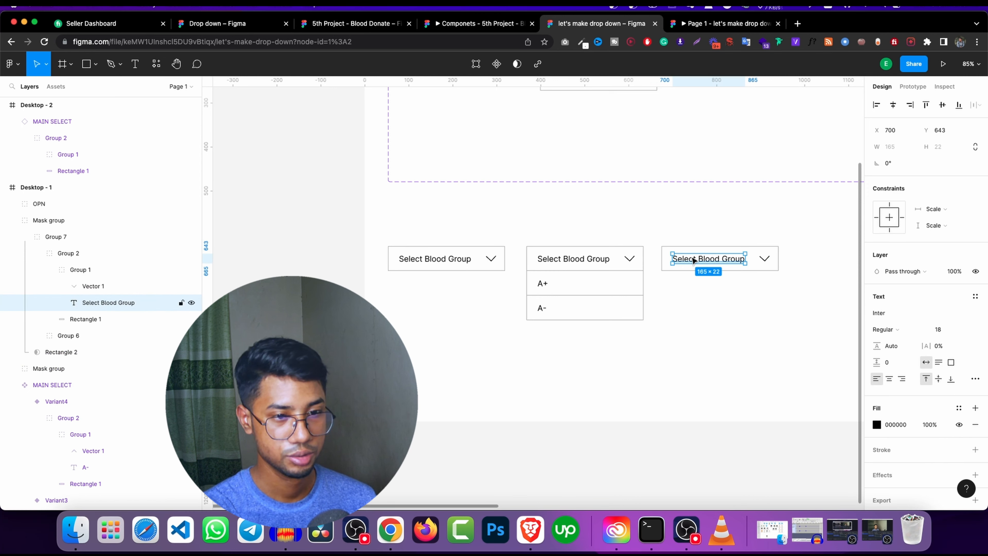
double_click(690, 257)
text(a)
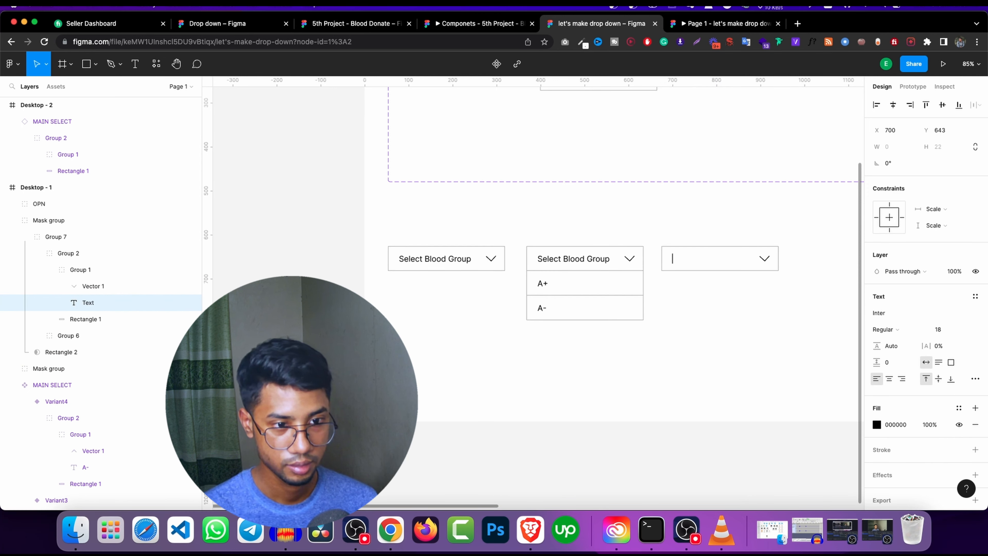
click(767, 256)
drag(774, 262, 747, 248)
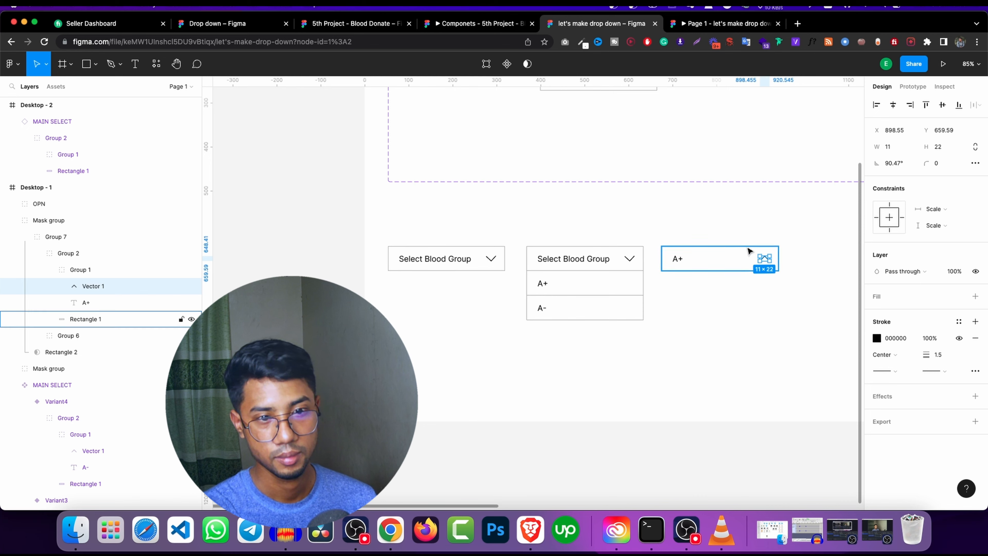
click(722, 294)
- Combine the closed, open and A+ dropdown groups into one component set
scroll(559, 248, down, 2)
drag(762, 325, 419, 251)
click(486, 64)
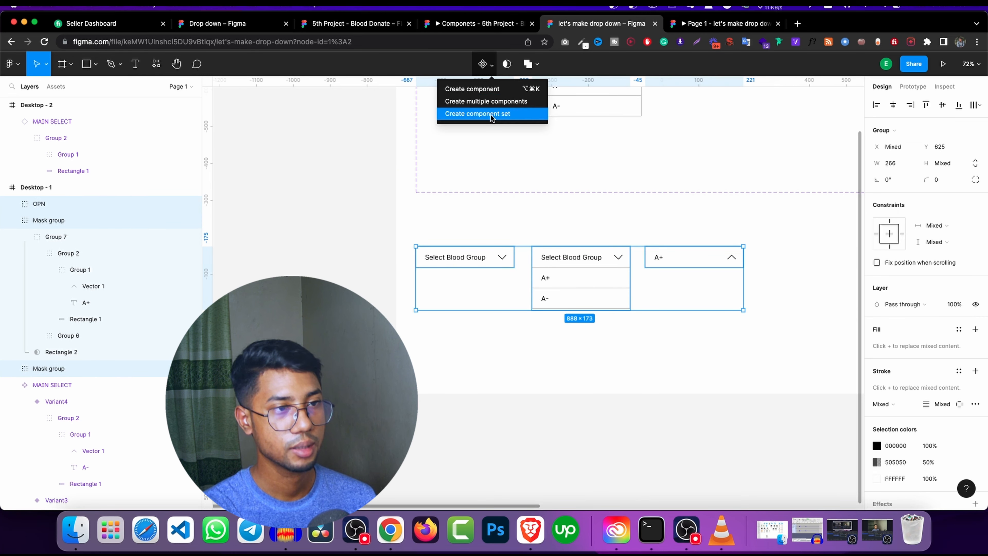
click(481, 210)
click(482, 258)
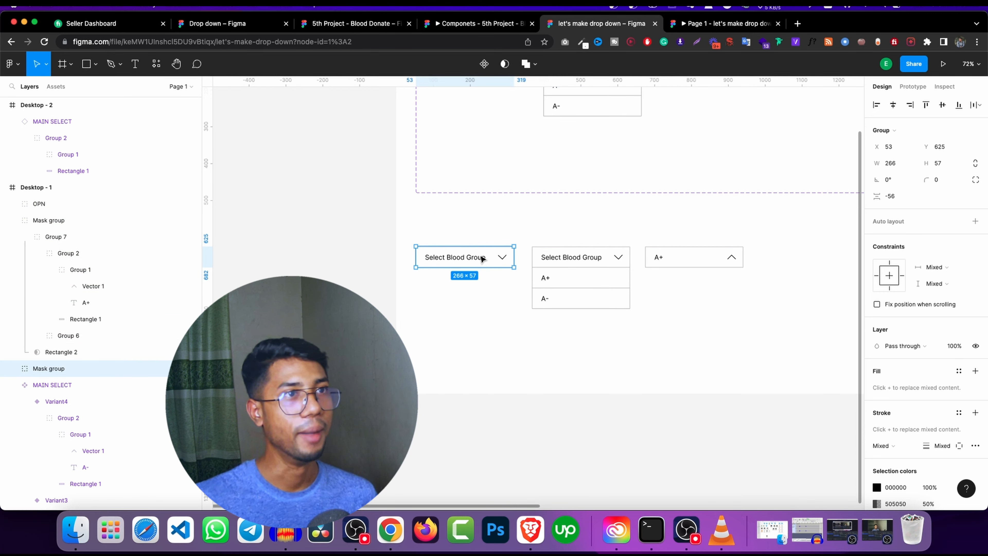
drag(745, 330, 402, 237)
click(491, 64)
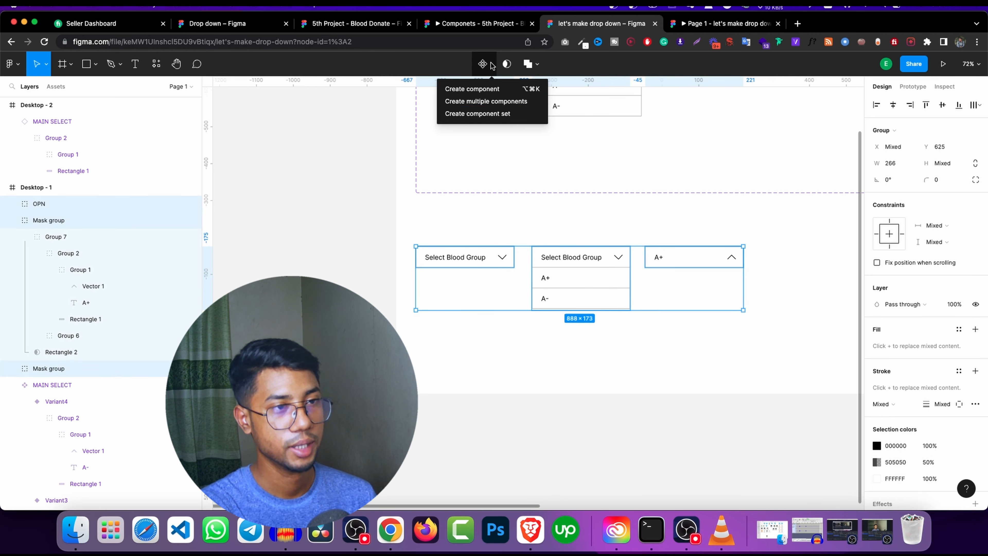
click(491, 111)
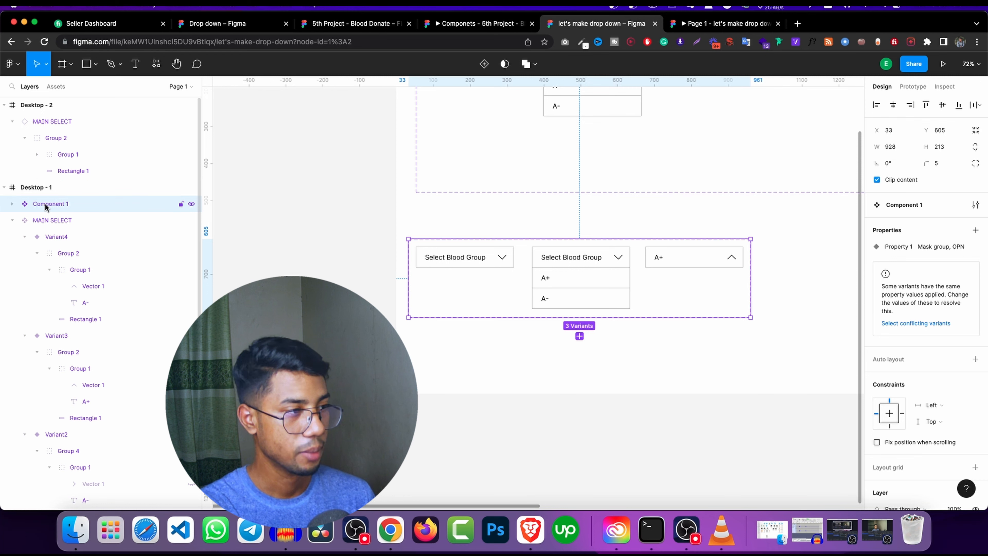
click(12, 220)
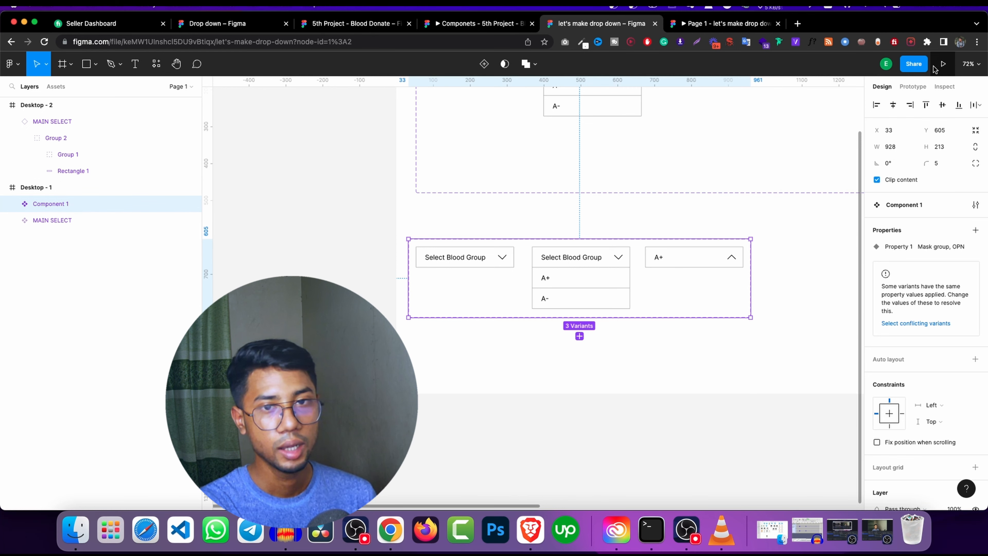
- Add an on-click Change to interaction from the closed Select Blood Group variant to OPN with Smart animate
click(912, 87)
click(499, 263)
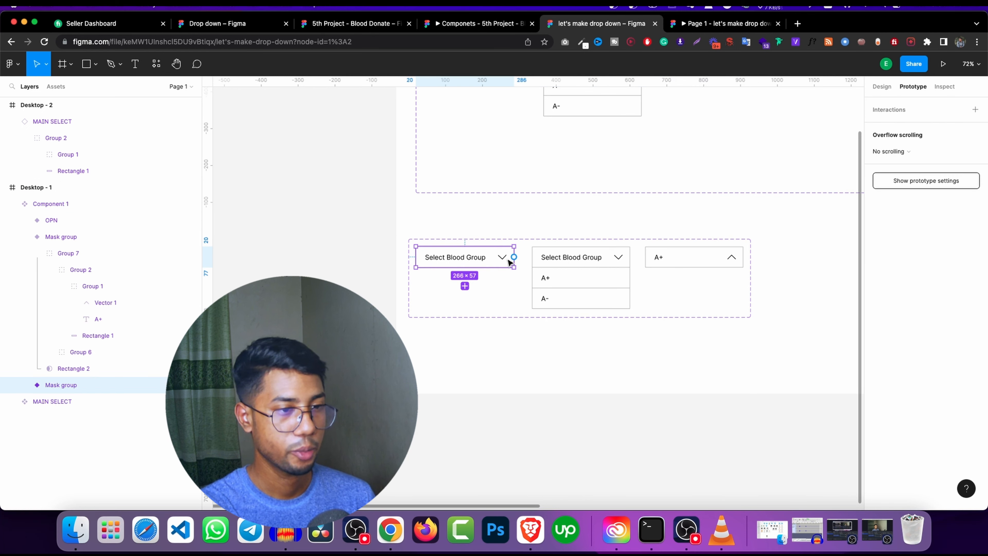
drag(513, 257, 541, 298)
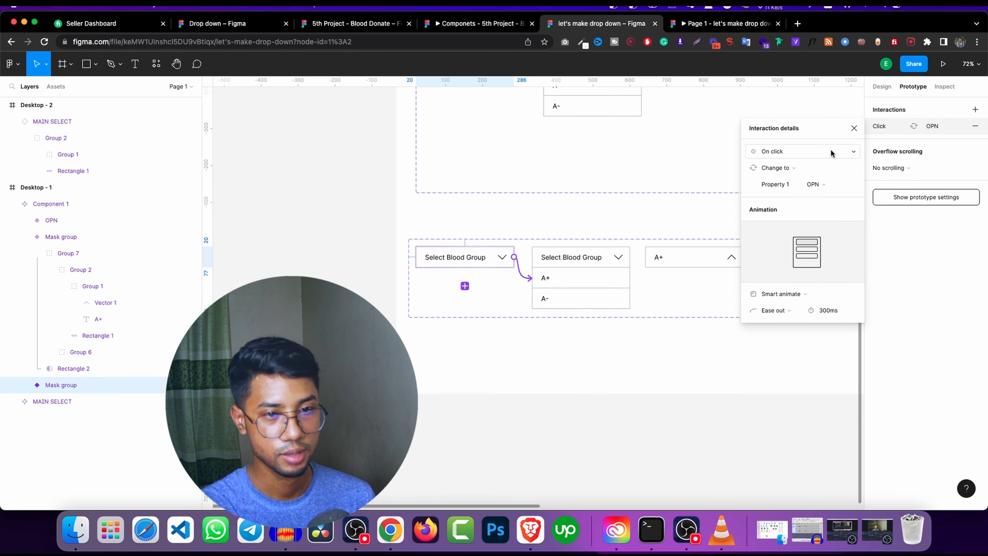
click(854, 129)
- Link the A+ row, Group 4 inside OPN's Group 6, to the A+ variant with an on-click Change to interaction
click(600, 287)
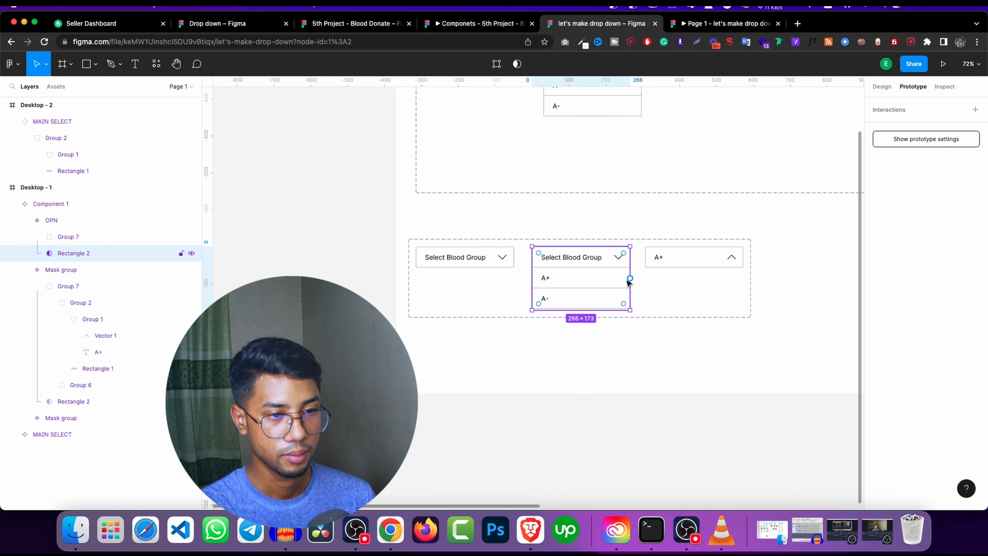
double_click(614, 281)
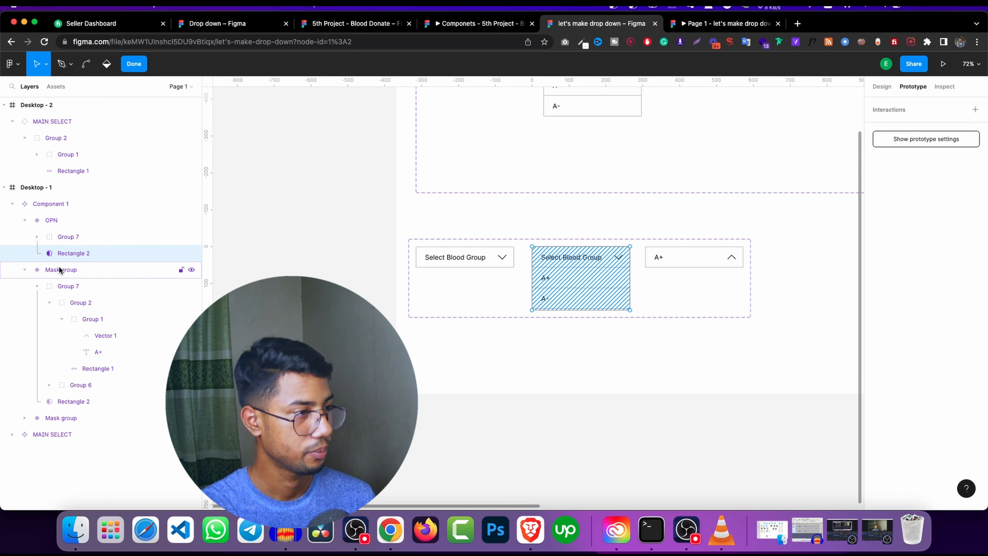
click(64, 237)
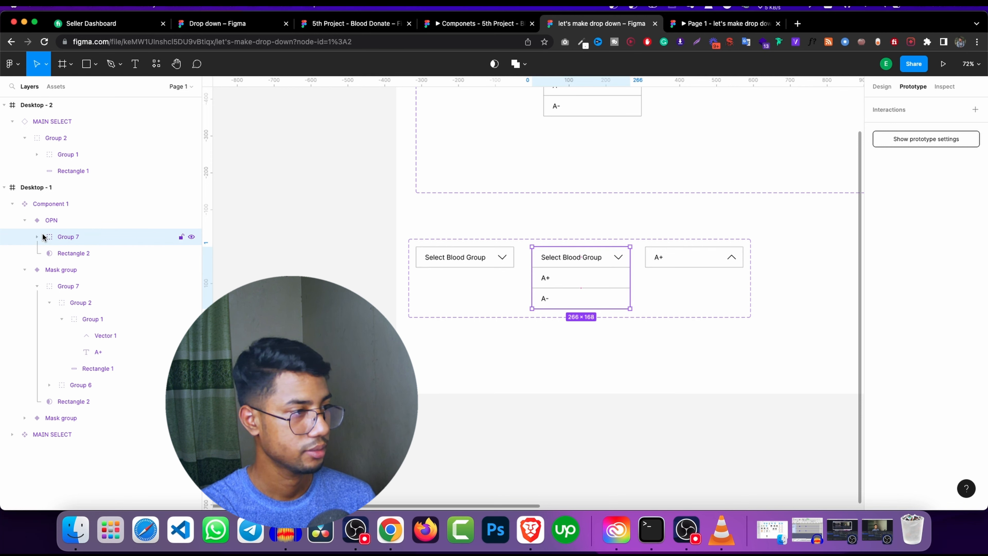
click(52, 271)
click(605, 271)
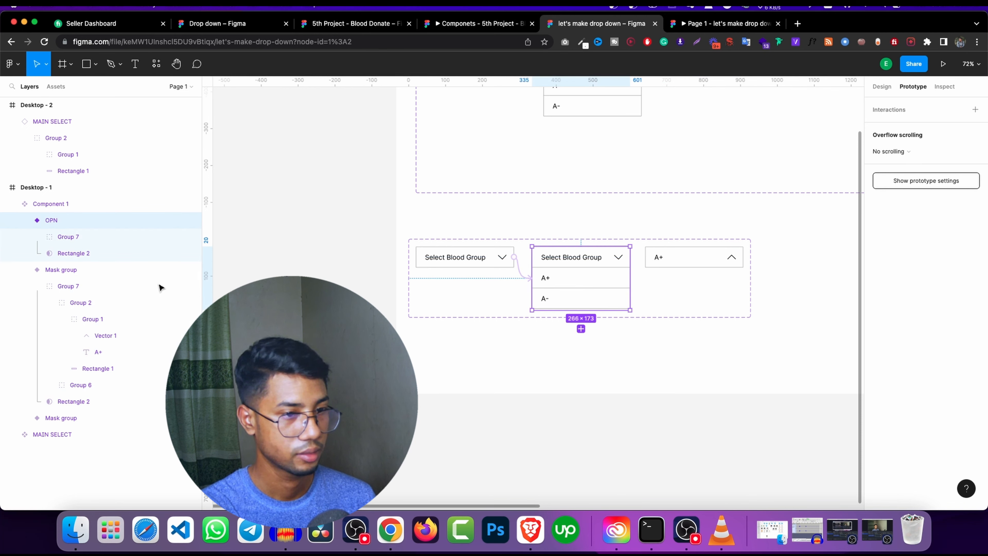
click(37, 237)
click(93, 256)
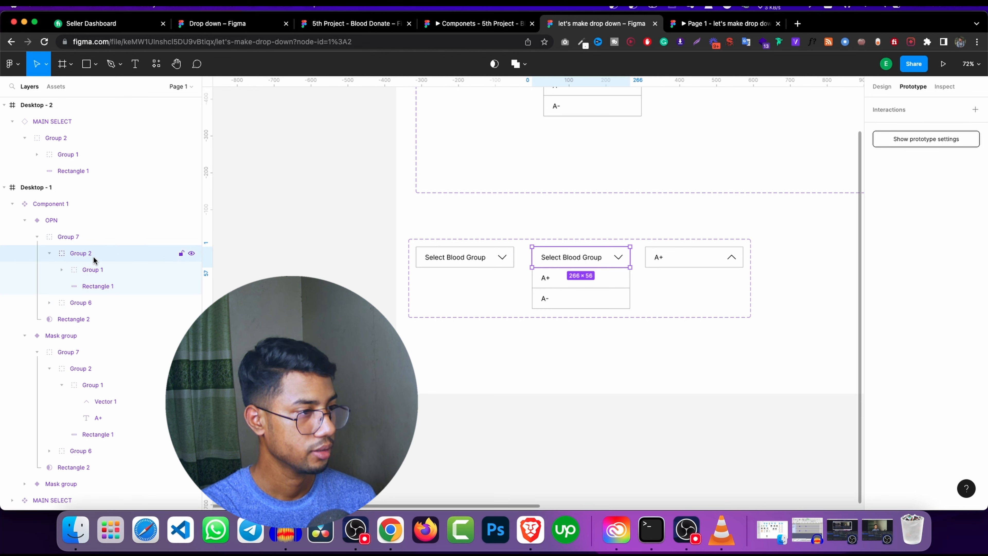
click(86, 302)
click(49, 303)
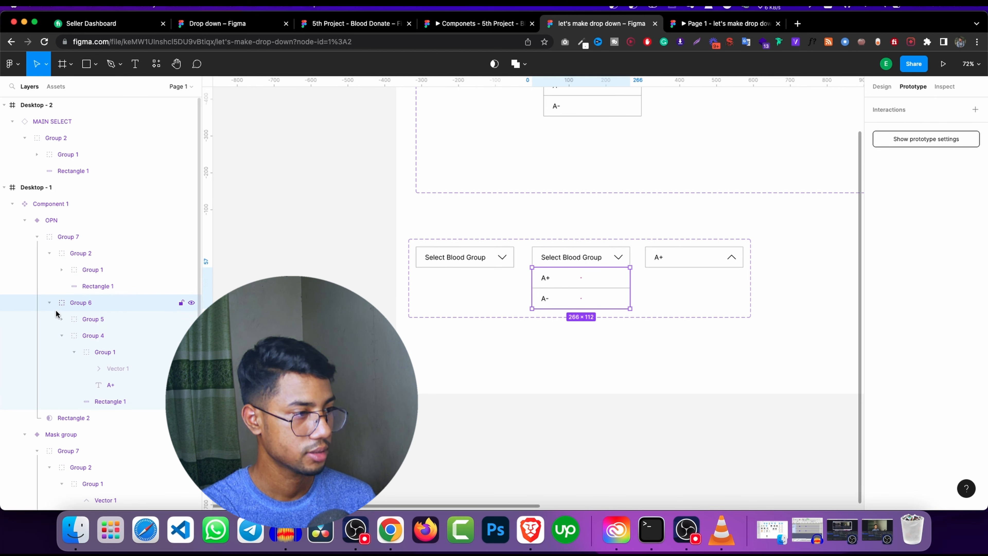
click(130, 336)
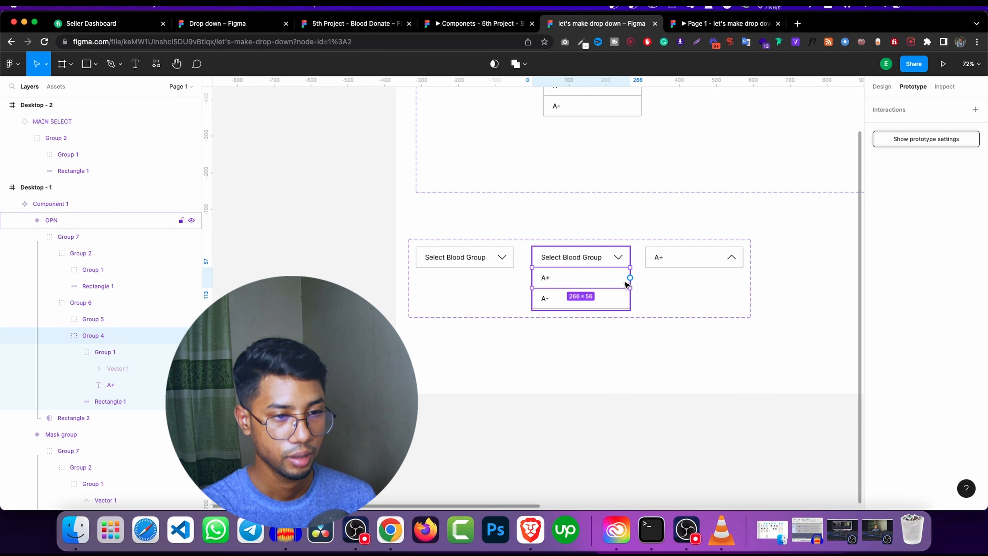
drag(630, 277, 649, 268)
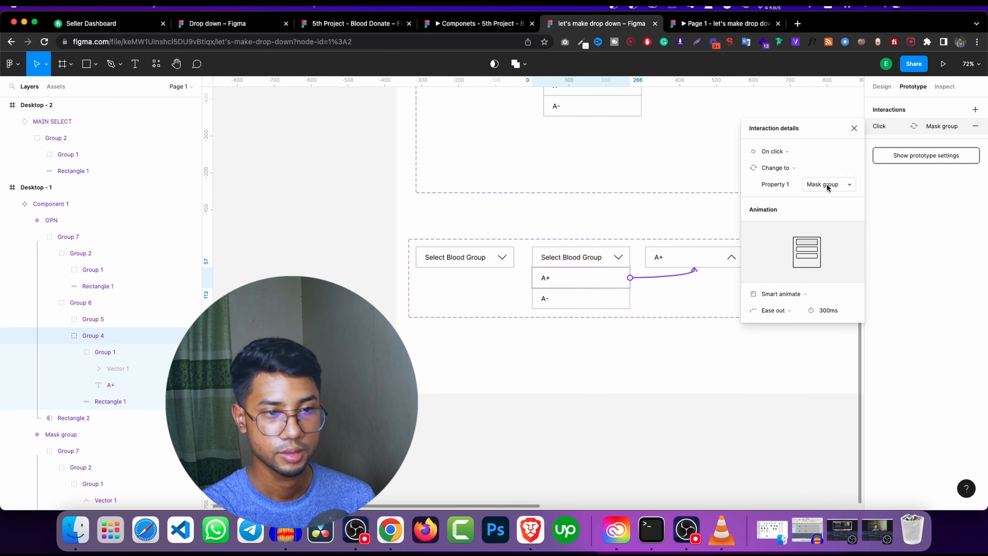
- Rename the A+ variant's Mask group layer to CLOSE
click(672, 256)
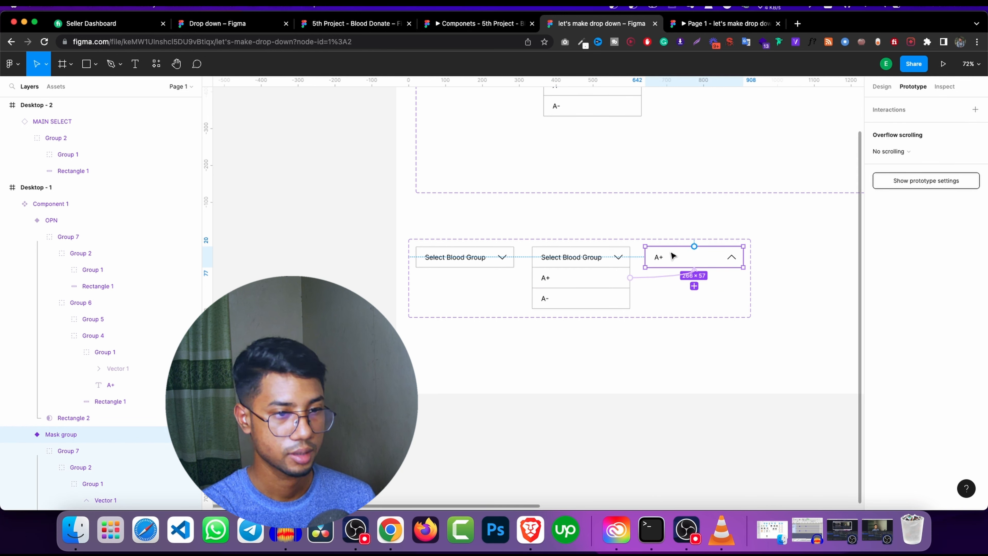
double_click(77, 436)
click(81, 436)
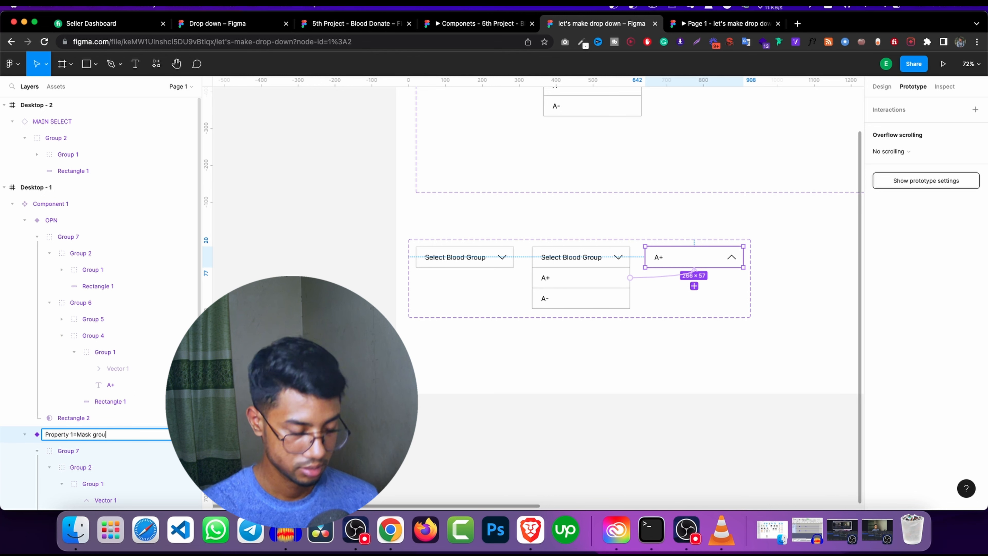
- Link the CLOSE variant back to OPN with an on-click Change to interaction
double_click(683, 296)
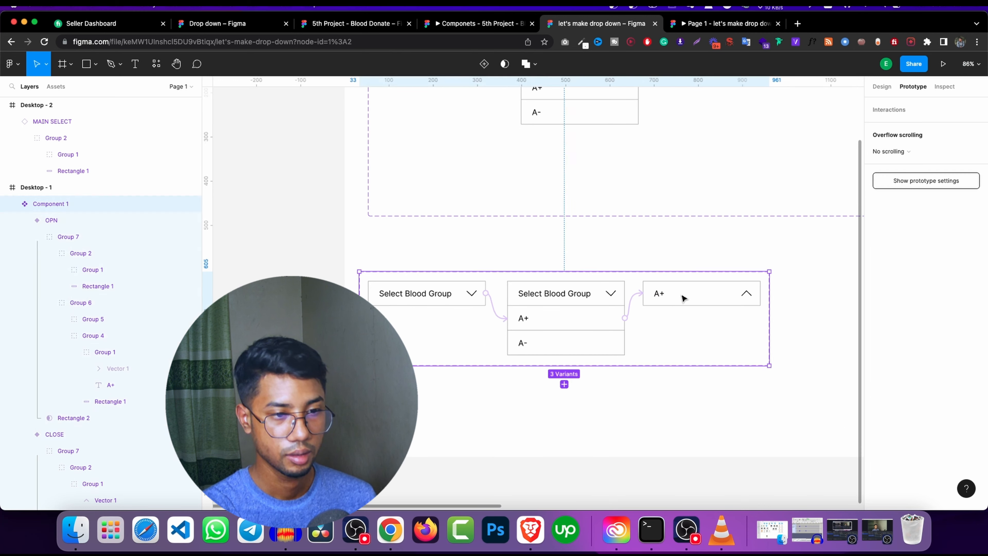
drag(761, 294, 621, 342)
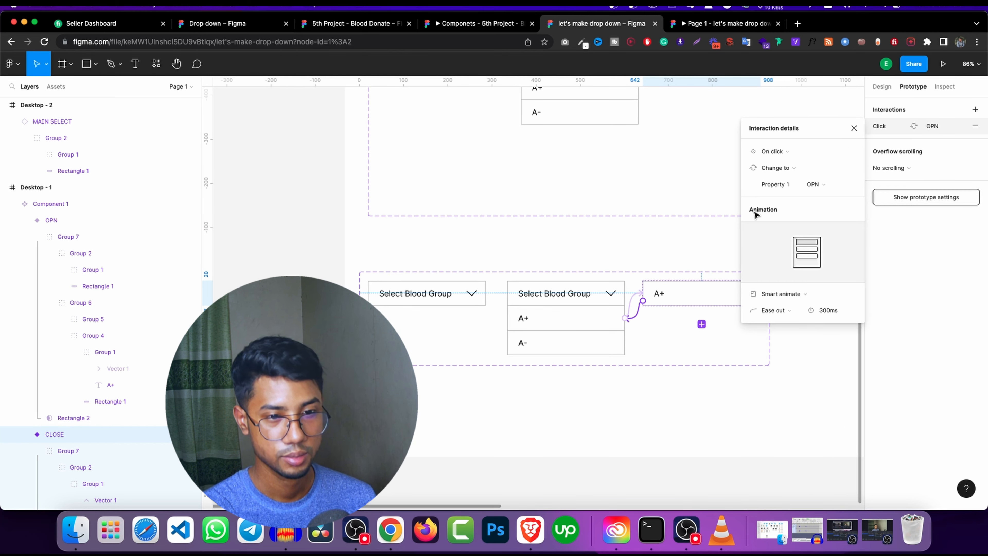
click(853, 128)
- Link the header Group 2 inside OPN to the closed Mask group variant with an on-click Change to interaction
click(465, 293)
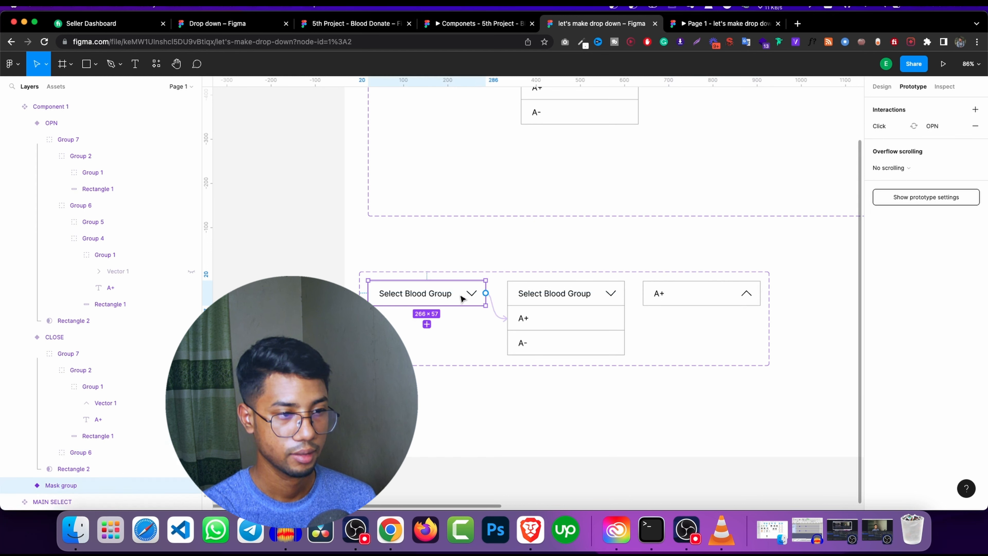
double_click(532, 297)
double_click(520, 300)
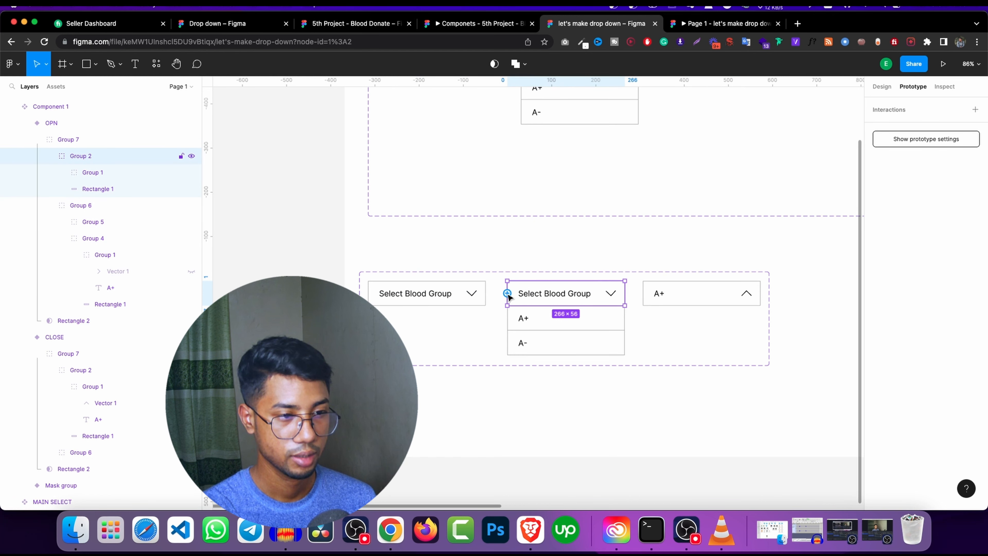
drag(507, 296, 461, 292)
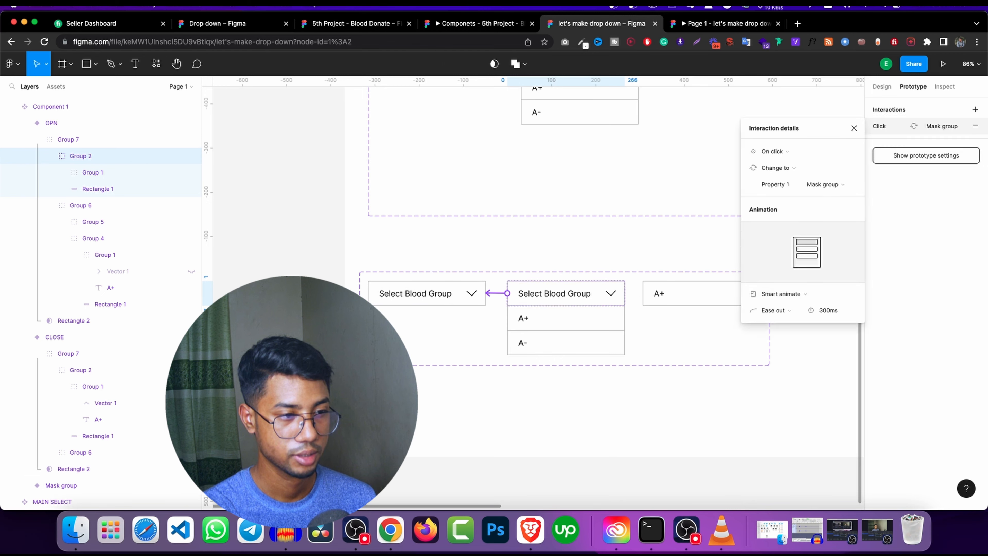
click(426, 333)
- Place an instance of the new masked dropdown component on Desktop - 2 beside the existing dropdown, at about X 800, Y 313
scroll(510, 288, down, 6)
scroll(514, 290, up, 4)
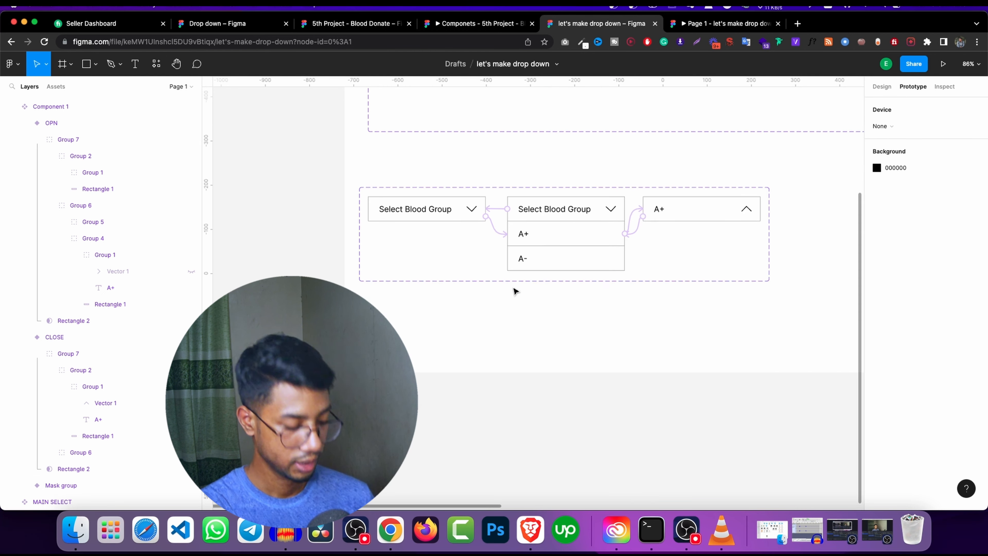
scroll(536, 291, down, 5)
scroll(537, 291, down, 4)
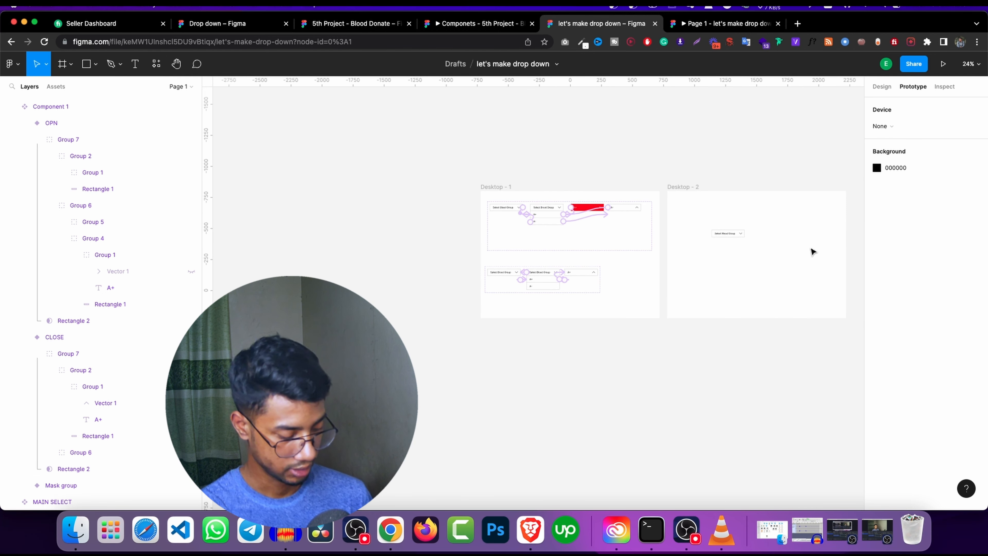
scroll(808, 245, up, 3)
click(56, 86)
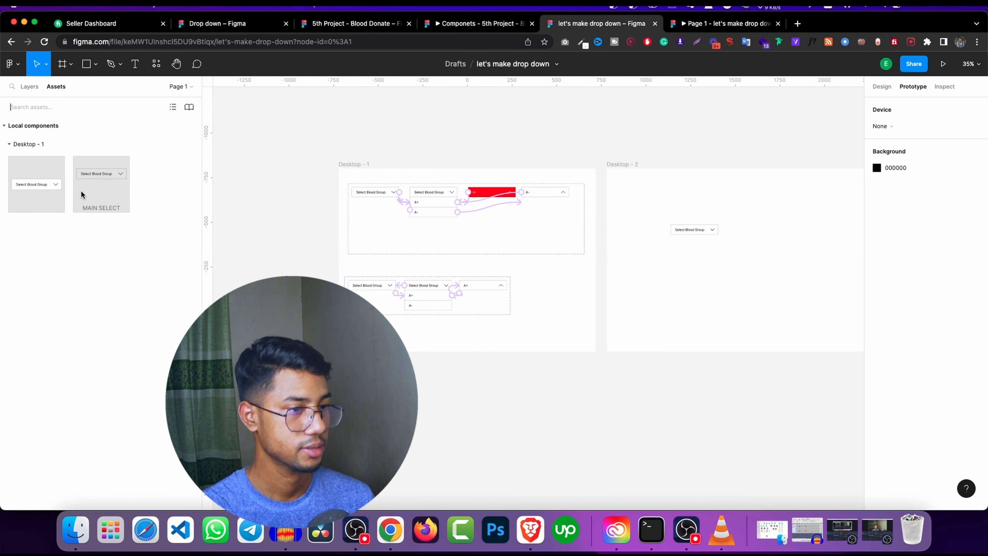
drag(25, 183, 765, 230)
click(831, 177)
click(779, 232)
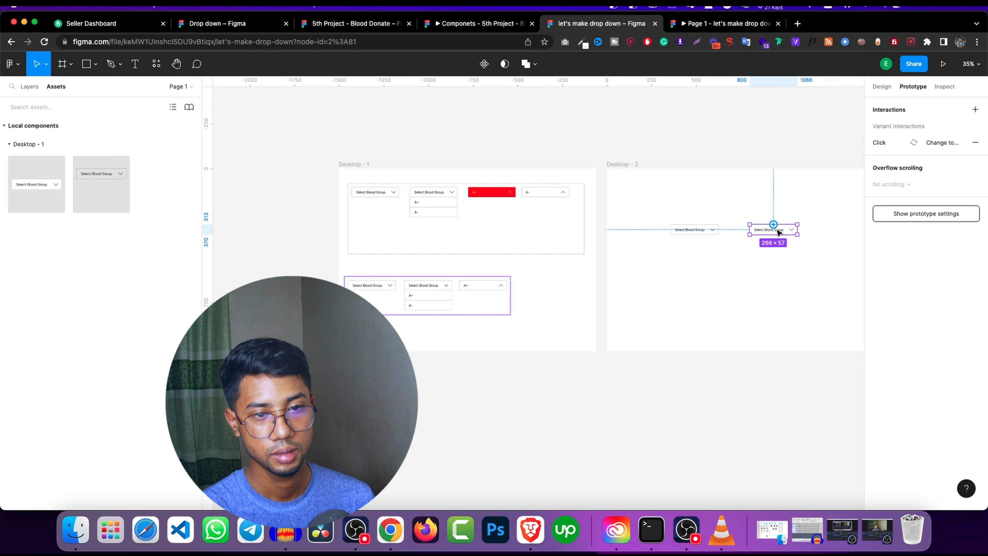
- Test the new masked dropdown in the running prototype by repeatedly opening it and choosing A+
click(699, 28)
click(627, 229)
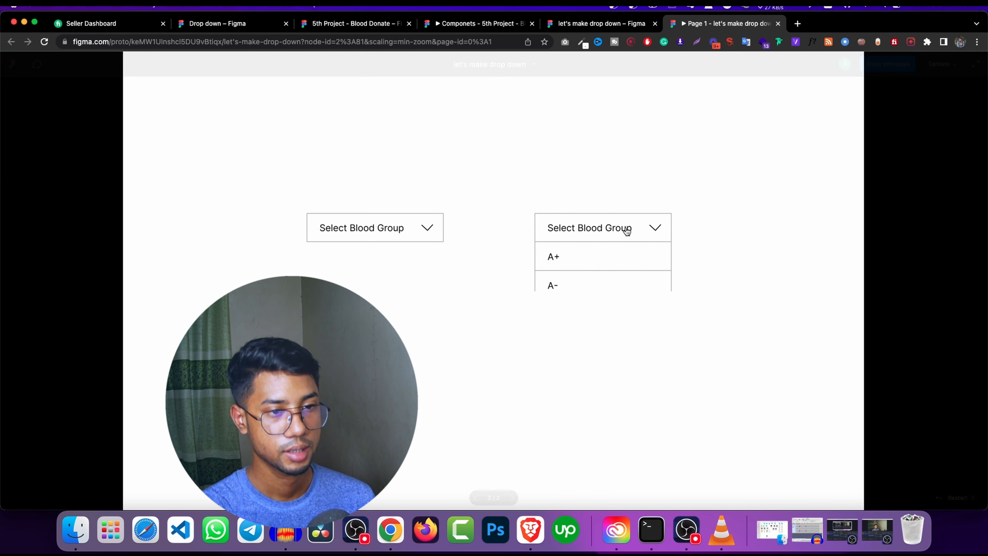
click(564, 258)
click(603, 236)
click(573, 258)
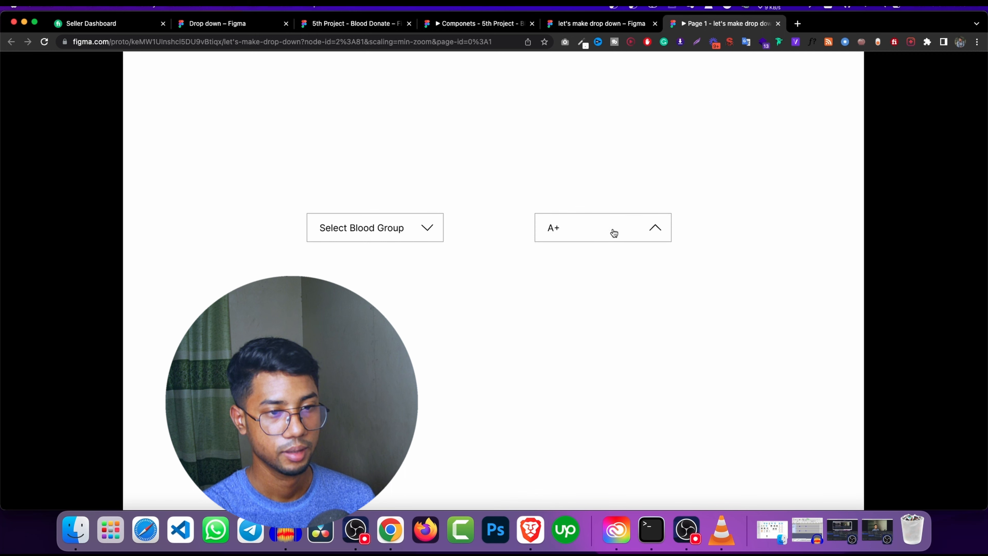
click(613, 232)
click(575, 257)
click(561, 253)
click(605, 234)
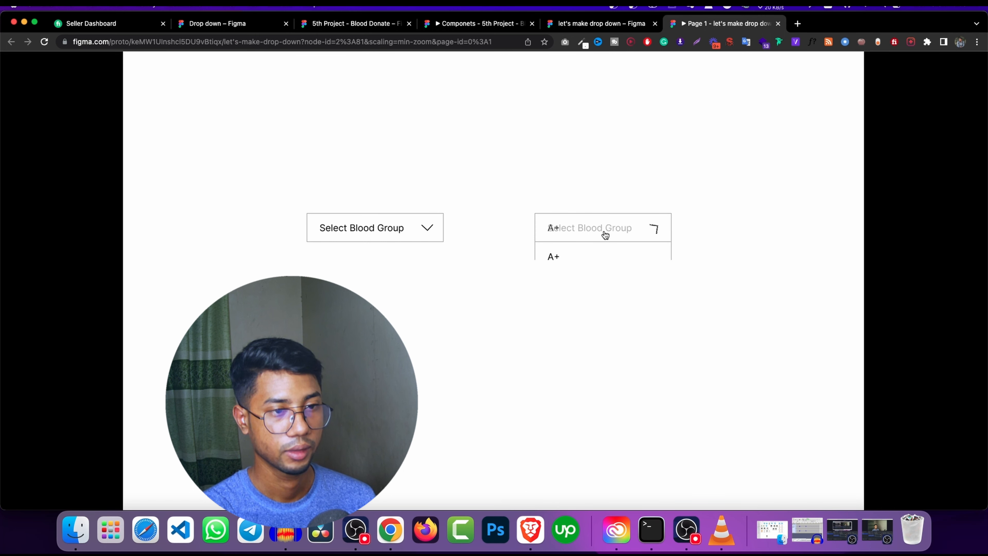
click(584, 251)
click(586, 234)
click(573, 253)
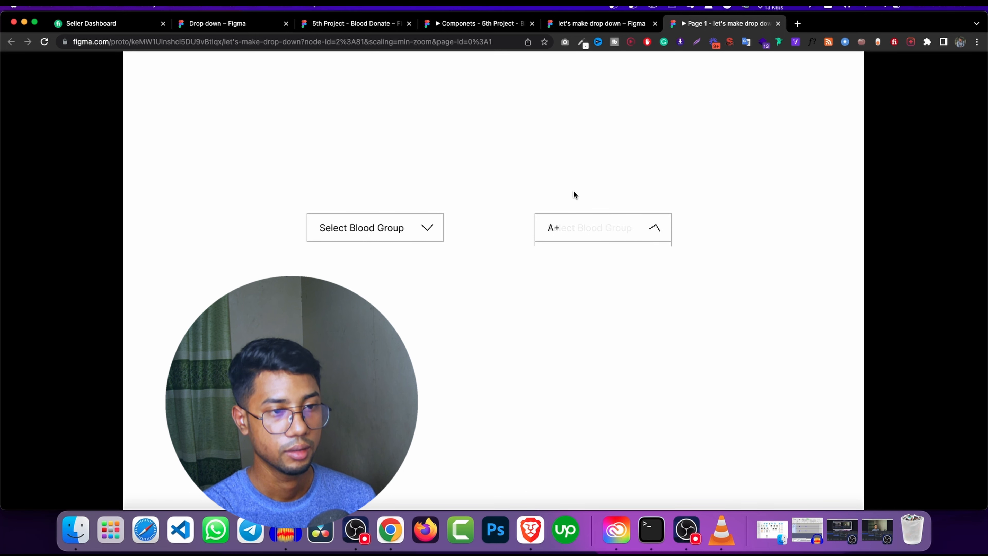
- Return to the let's make drop down design file, clear the selection and show the layer list instead of the assets
click(557, 24)
scroll(777, 246, up, 2)
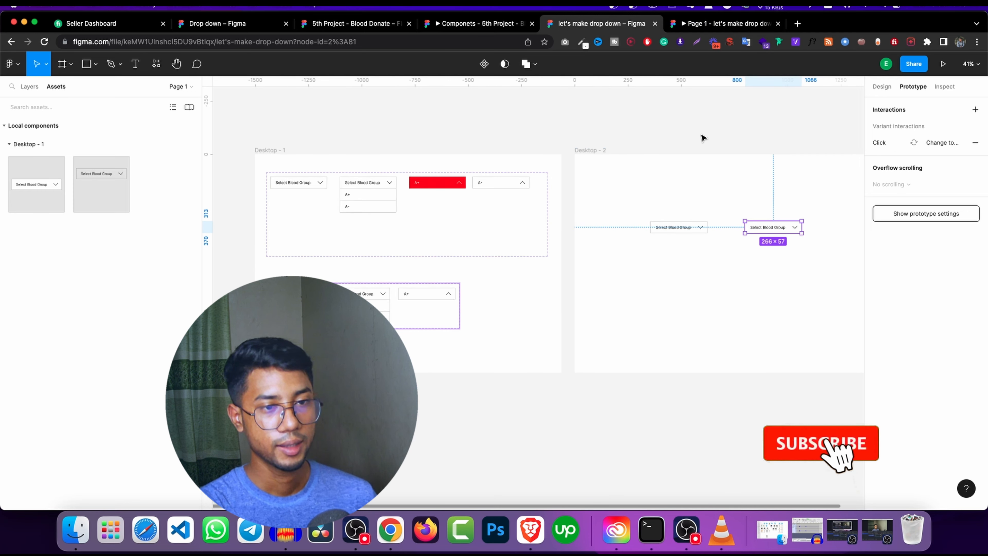
click(701, 137)
key(space)
drag(668, 286, 690, 300)
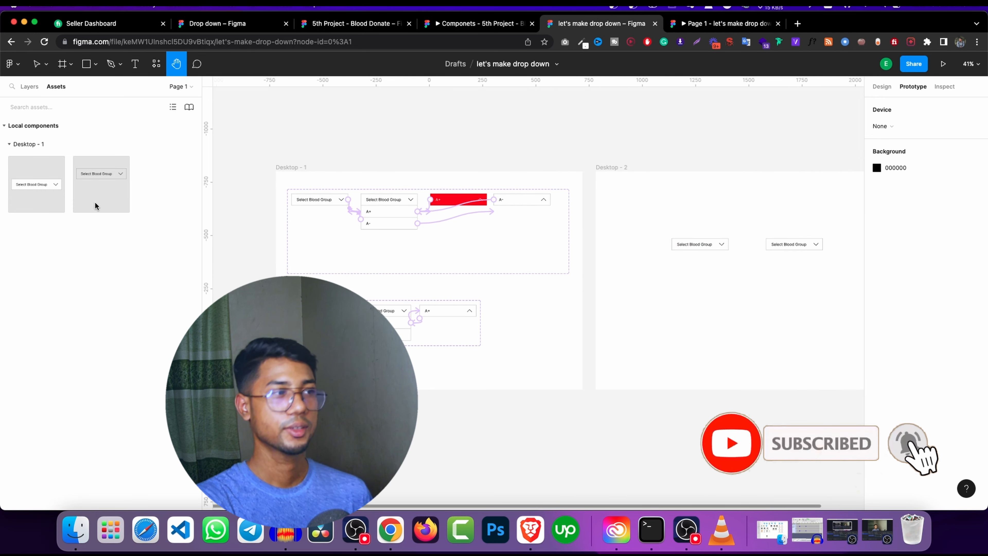
click(26, 90)
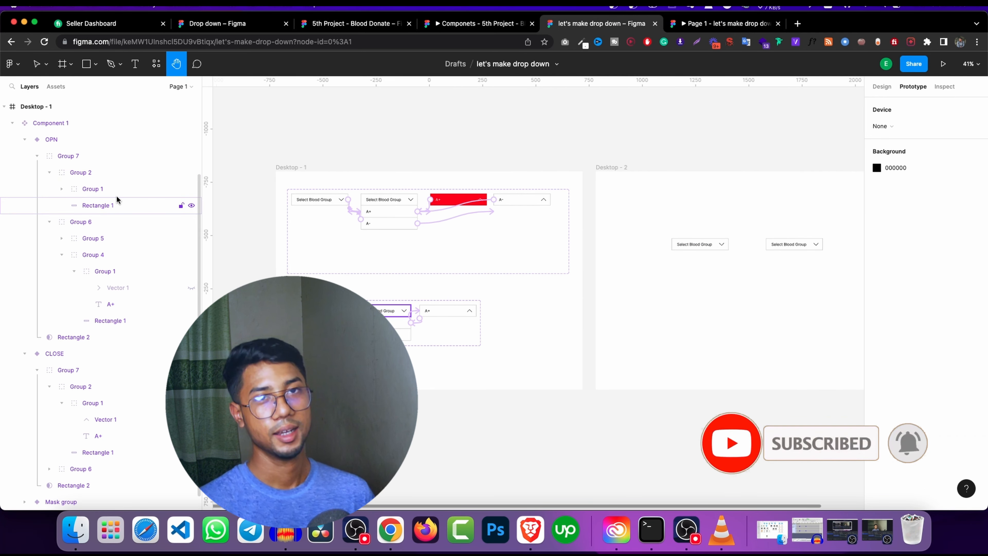